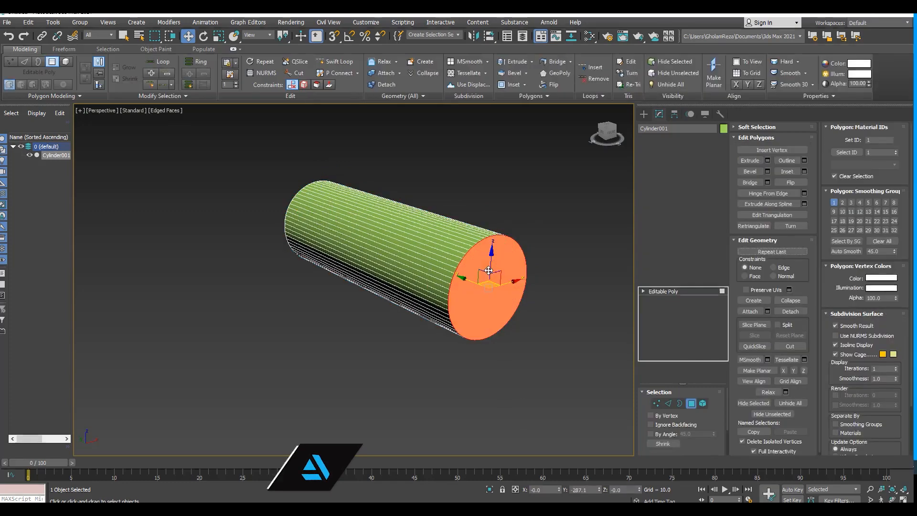
Delete the cylinder's front cap and scale a copy of its open border inward to about 76 percent, forming a flat rim.
key(Delete)
key(3)
click(455, 257)
middle_drag(502, 279, 395, 303)
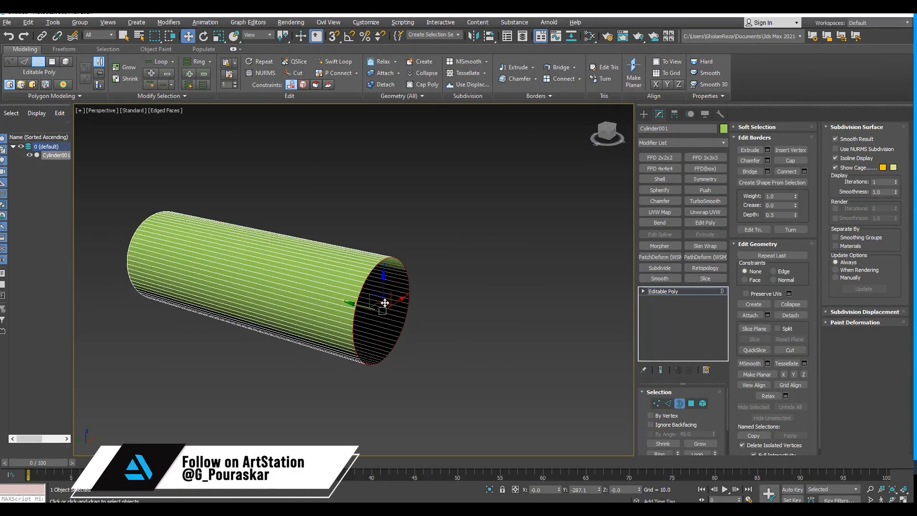
scroll(382, 315, up, 3)
shift+drag(392, 318, 393, 328)
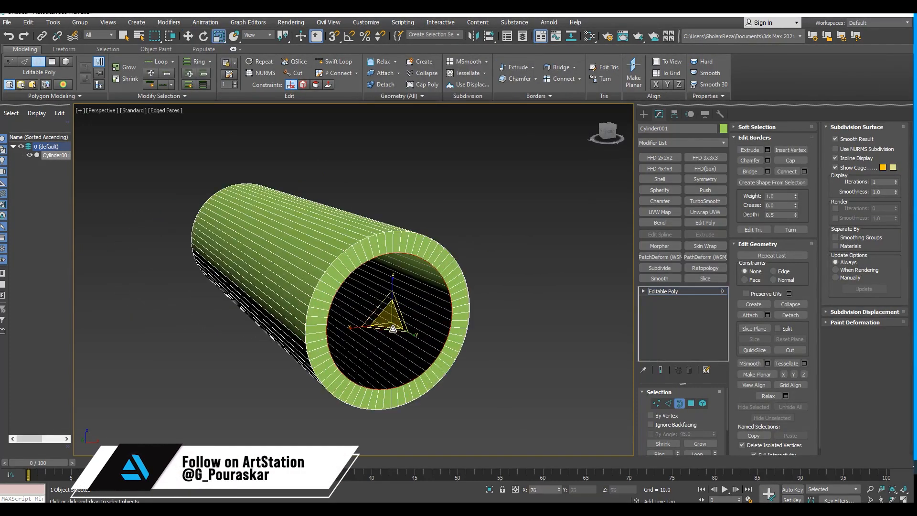
Extend the inner border about 4 units into the cylinder and scale a copy inward, forming a stepped lip.
key(w)
scroll(392, 329, up, 3)
alt+middle_drag(391, 329, 407, 326)
scroll(407, 326, up, 3)
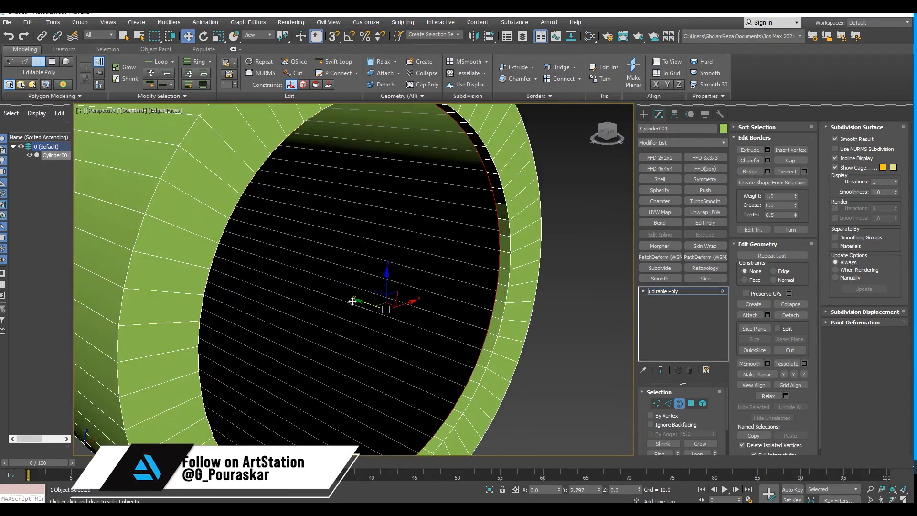
alt+middle_drag(372, 301, 365, 312)
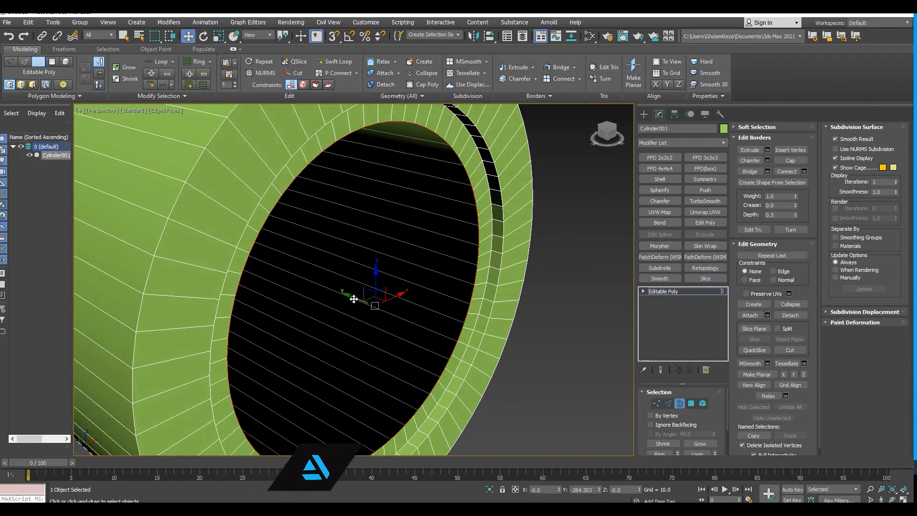
Deepen the recess, narrow its border with a 52 percent ring, and sink a central hole about 20 units deep.
drag(353, 299, 321, 318)
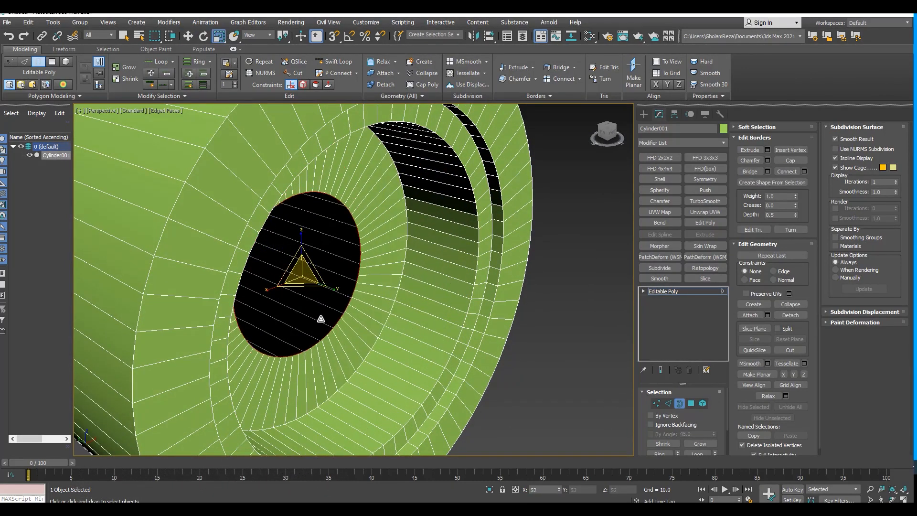
shift+drag(305, 278, 202, 221)
key(w)
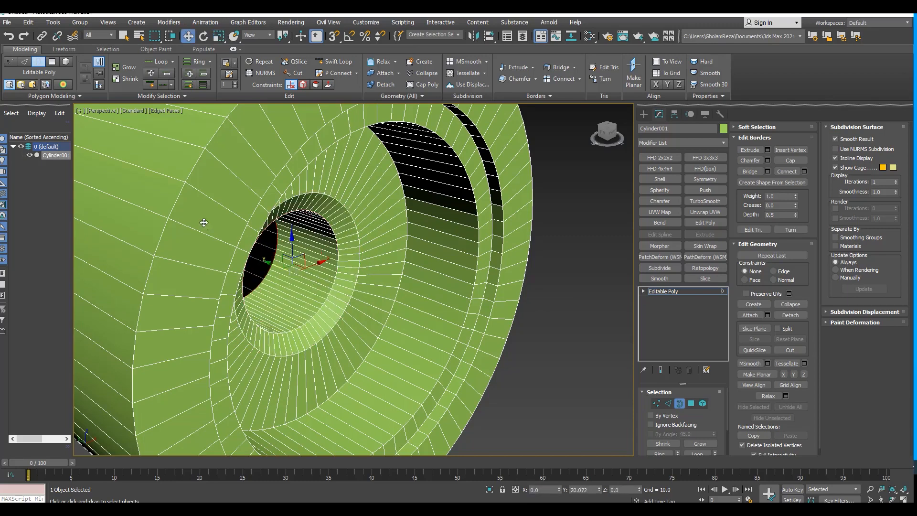
Turn off the edge overlay, leave border editing and set the cylinder's object colour to black.
key(F4)
scroll(353, 286, down, 6)
middle_drag(353, 287, 447, 313)
key(3)
click(722, 131)
click(536, 284)
click(508, 315)
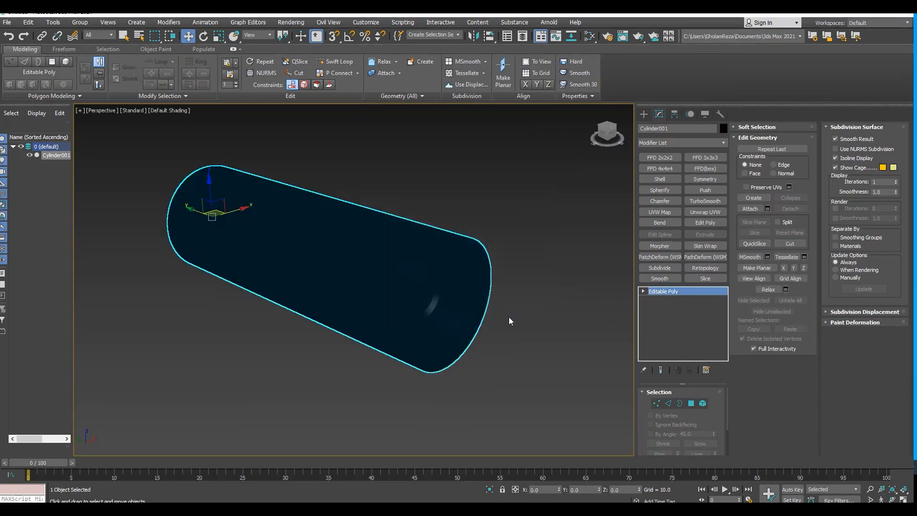
Create a Standard (Legacy) material in the Slate Material Editor and assign it to the cylinder.
click(590, 40)
click(45, 55)
text(sta)
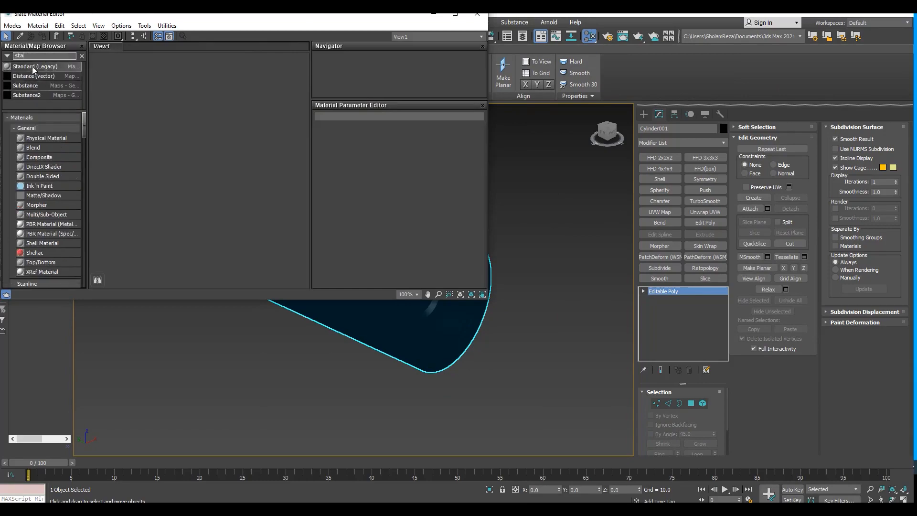
double_click(34, 67)
click(42, 37)
drag(268, 14, 308, 14)
drag(232, 15, 916, 67)
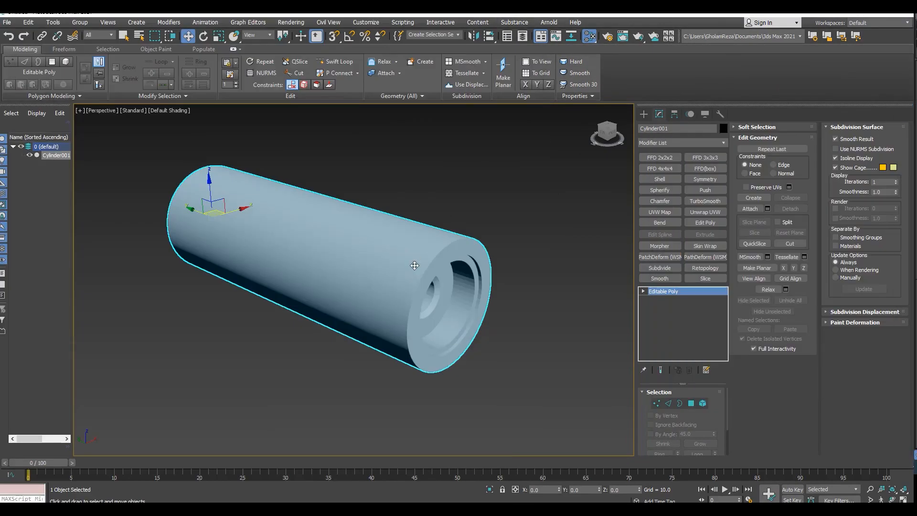
Show edged faces and add several Swift Loop edge loops around the cylinder close to its recessed end.
alt+middle_drag(415, 265, 405, 273)
scroll(430, 314, up, 5)
key(F4)
scroll(429, 314, down, 5)
alt+middle_drag(430, 314, 458, 296)
click(336, 61)
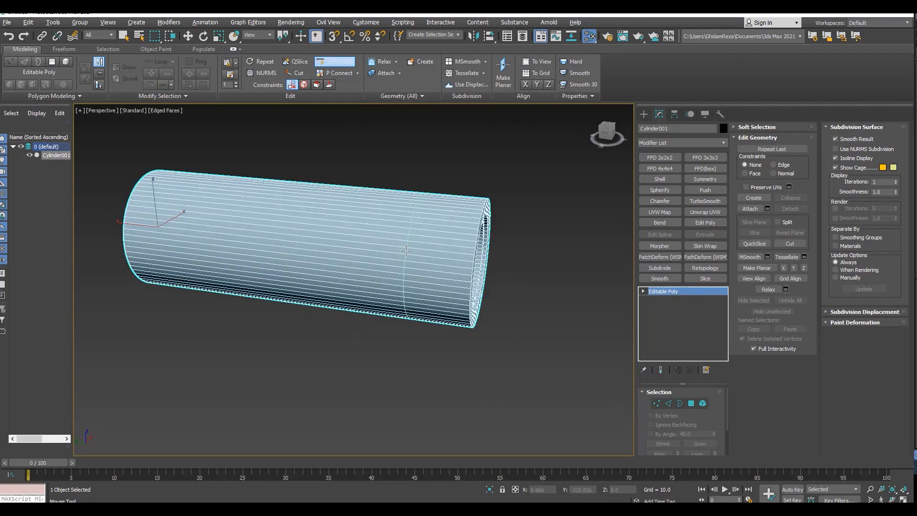
scroll(405, 249, up, 3)
click(409, 248)
scroll(364, 240, up, 2)
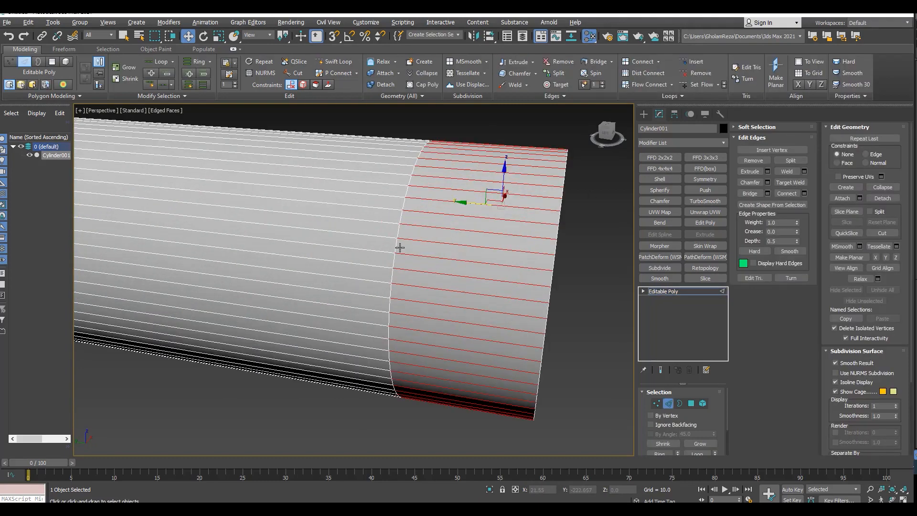
click(456, 245)
key(w)
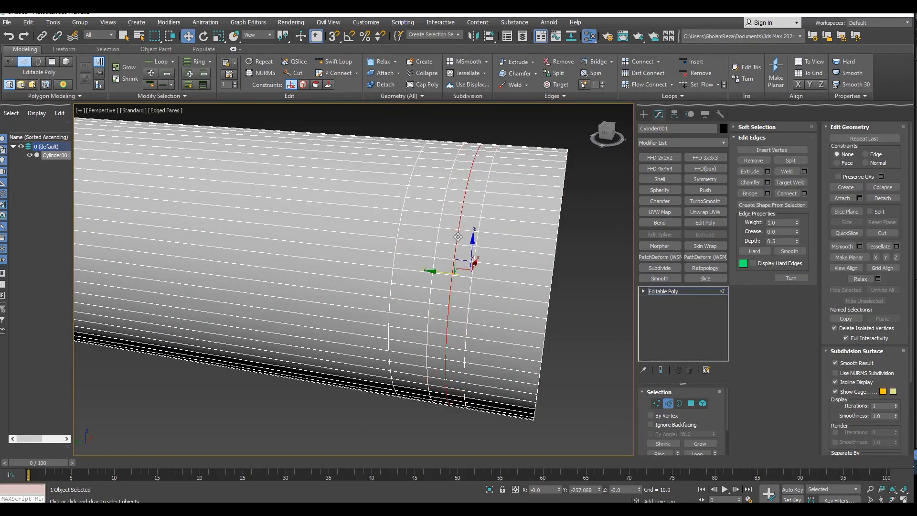
Bevel the polygon band between the closely spaced loops inward with height -3.849 and outline -0.679, forming a groove.
ctrl+click(691, 404)
alt+middle_drag(391, 293, 353, 284)
scroll(391, 292, up, 2)
click(767, 171)
click(389, 302)
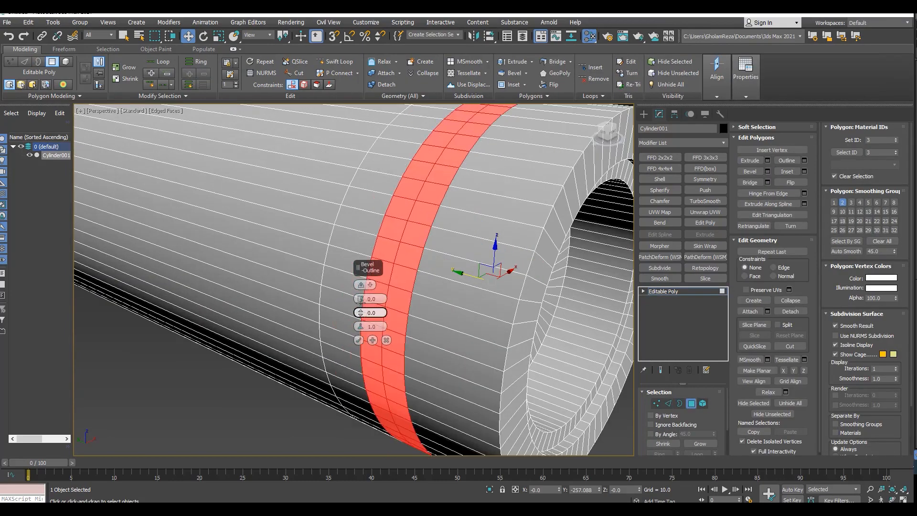
drag(426, 420, 427, 443)
alt+middle_drag(508, 217, 543, 210)
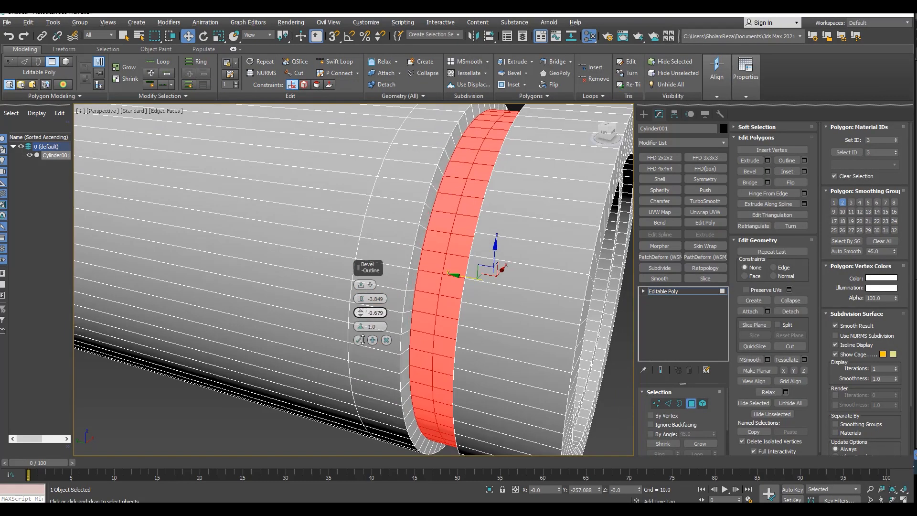
click(359, 340)
scroll(412, 216, down, 5)
key(F4)
alt+middle_drag(470, 287, 437, 298)
scroll(438, 299, up, 2)
scroll(438, 299, down, 2)
key(4)
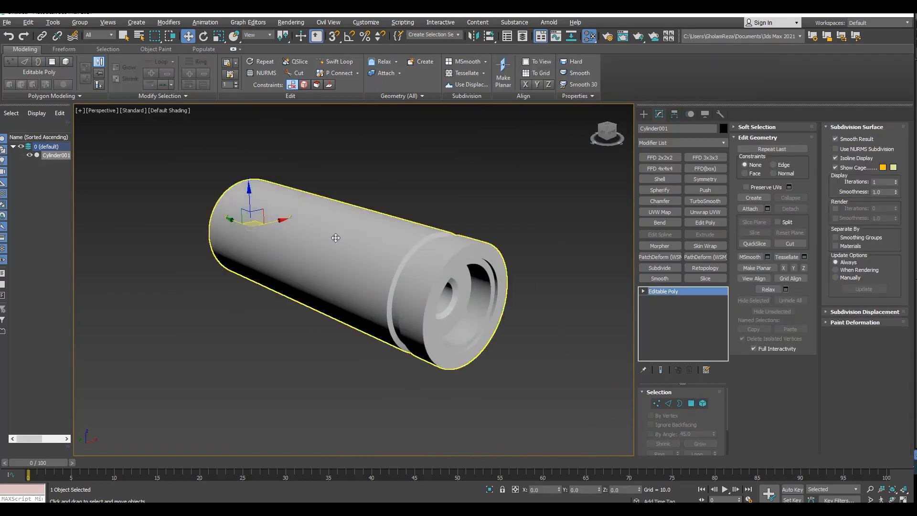
Select the cylinder's rear-end vertices in the Left view and move them backward to lengthen the body.
key(f)
key(l)
scroll(465, 267, down, 4)
middle_drag(465, 267, 321, 301)
scroll(305, 305, up, 4)
key(1)
drag(193, 322, 310, 403)
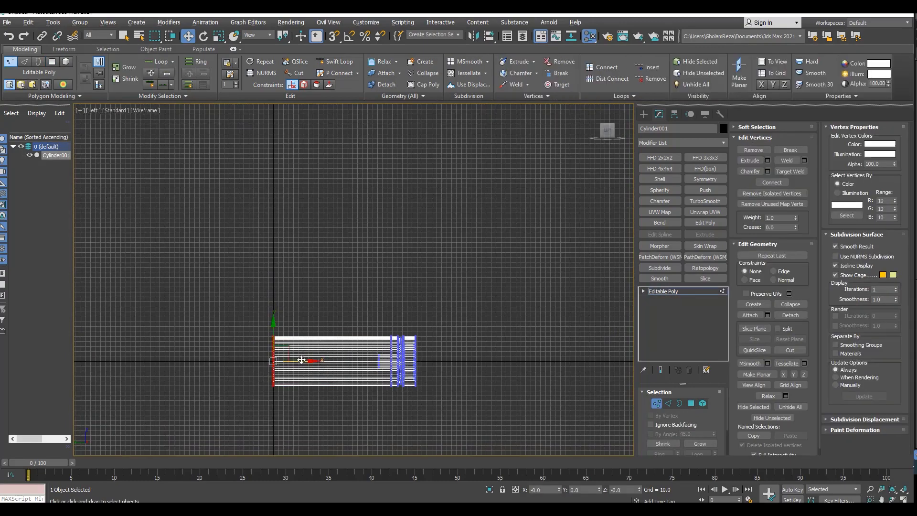
Create a sphere above the cylinder with a radius of about 45.6 and 8 segments.
click(643, 113)
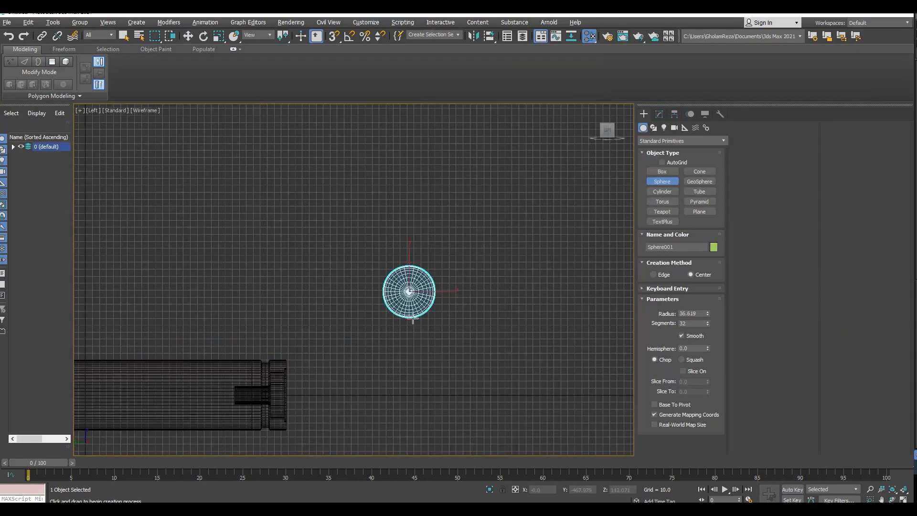
key(Return)
scroll(411, 293, up, 5)
middle_drag(442, 260, 450, 268)
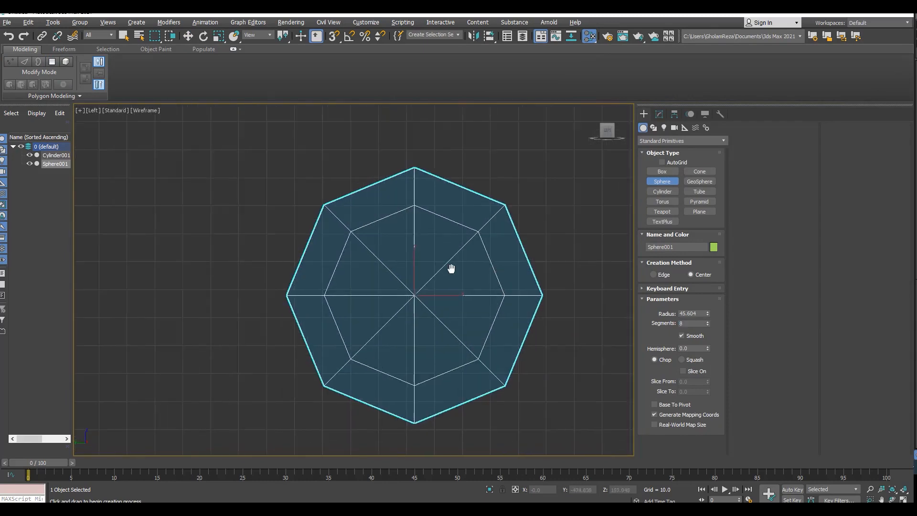
Convert the sphere to editable poly and remove the diagonal edges that meet at its pole.
right_click(456, 267)
key(2)
click(451, 262)
ctrl+click(389, 263)
ctrl+drag(410, 293, 423, 349)
key(ctrl+z)
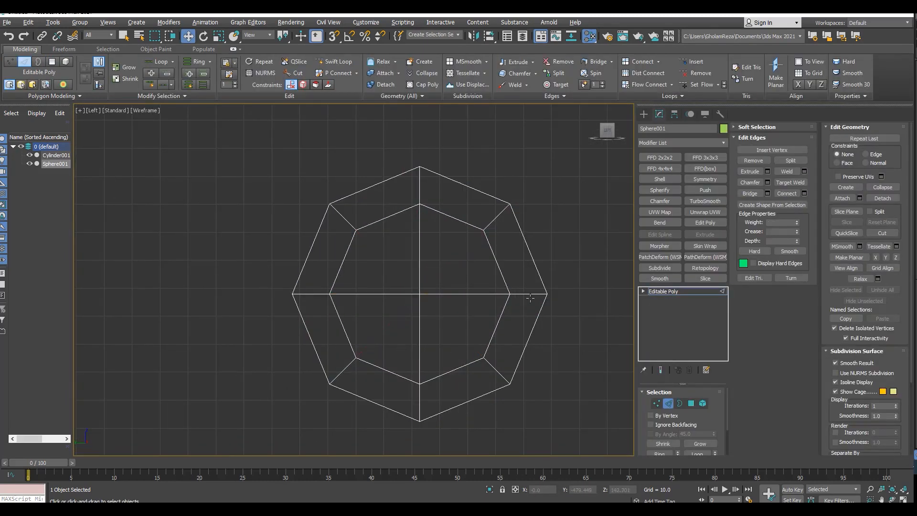
Apply TurboSmooth and Spherify to the sphere and collapse it back to an editable poly.
key(2)
click(705, 201)
click(660, 190)
scroll(471, 284, down, 5)
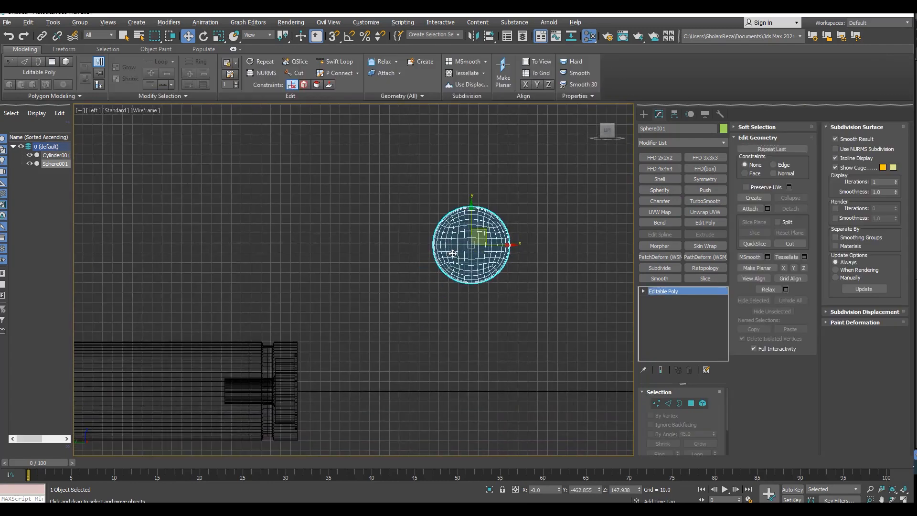
Extrude the polygons of the sphere's rear half and pull them about 100 units backward to form a capsule.
scroll(461, 222, up, 5)
drag(327, 170, 471, 394)
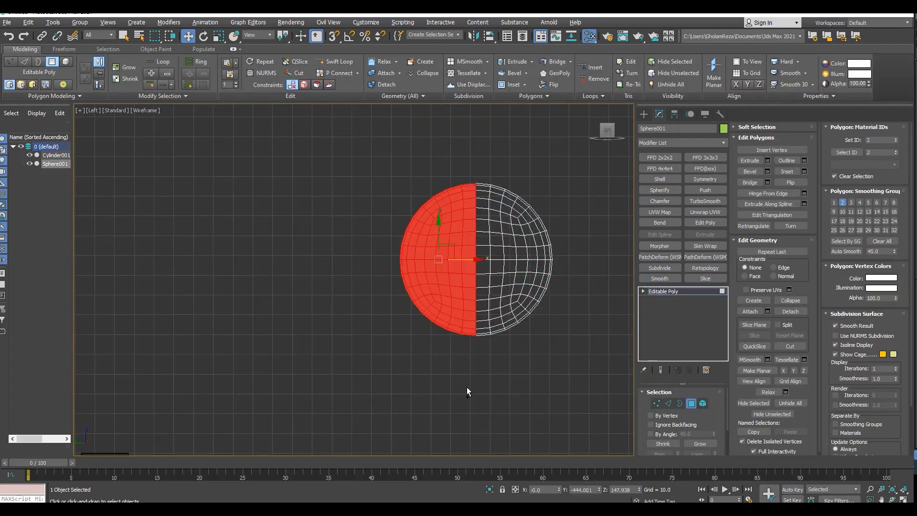
click(767, 160)
right_click(359, 299)
click(358, 325)
scroll(553, 290, down, 3)
drag(500, 268, 361, 273)
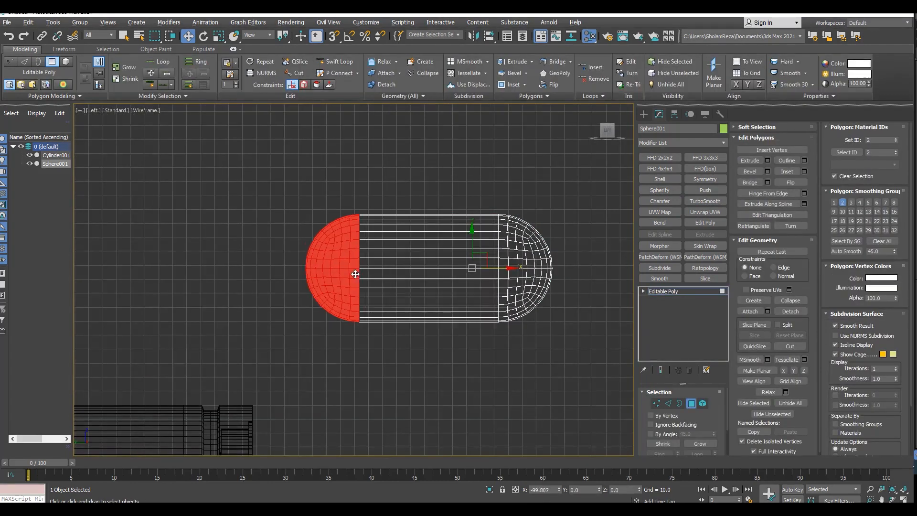
Extrude the capsule's lower-half polygons, pull them downward and delete them to leave an open-bottomed block.
drag(126, 378, 577, 265)
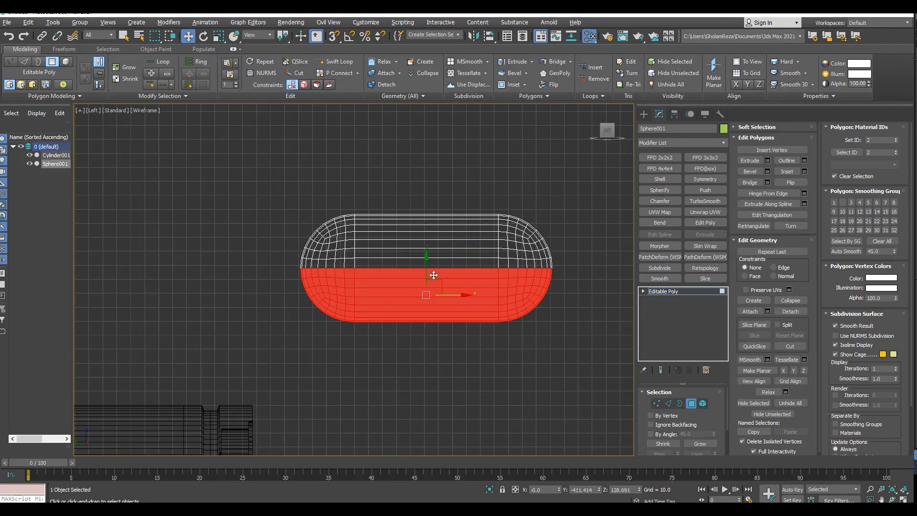
drag(428, 268, 436, 351)
scroll(437, 352, down, 2)
middle_drag(437, 352, 355, 324)
scroll(444, 258, up, 2)
key(Delete)
scroll(444, 257, down, 4)
scroll(501, 243, up, 3)
Scale the block's rounded upper vertices vertically to about 83 percent to flatten the top.
key(1)
drag(258, 327, 539, 234)
scroll(402, 269, up, 3)
key(r)
drag(431, 259, 432, 269)
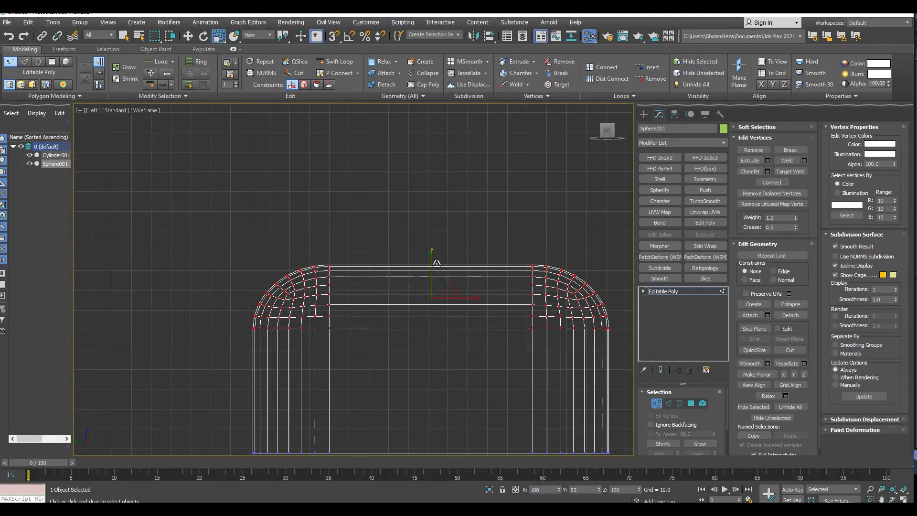
key(1)
Place the block above the cylinder and move its bottom vertices down into the cylinder body.
middle_drag(462, 243, 344, 220)
scroll(343, 220, down, 5)
key(w)
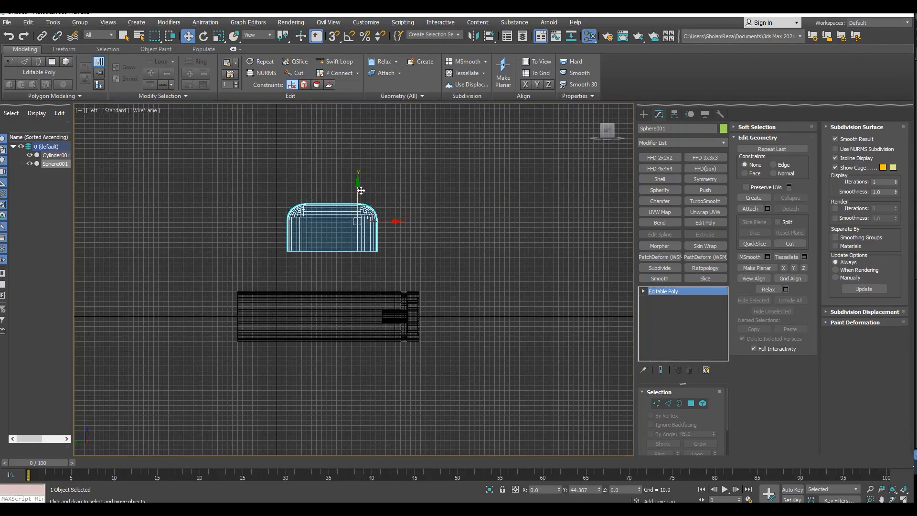
scroll(389, 262, up, 4)
scroll(355, 261, down, 3)
scroll(361, 253, up, 3)
key(1)
drag(453, 233, 75, 353)
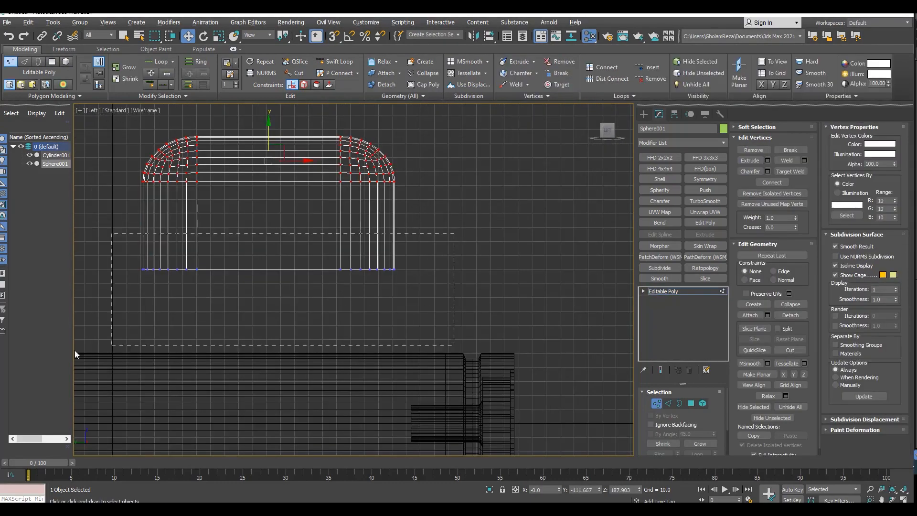
drag(276, 343, 276, 378)
In the shaded Perspective view, move the block's front-end vertices about 30 units toward the cylinder's recessed end.
key(p)
key(F4)
middle_drag(452, 322, 392, 313)
click(667, 290)
scroll(371, 323, down, 3)
alt+middle_drag(329, 321, 388, 291)
key(1)
drag(599, 482, 600, 484)
alt+middle_drag(437, 258, 401, 274)
scroll(401, 274, up, 3)
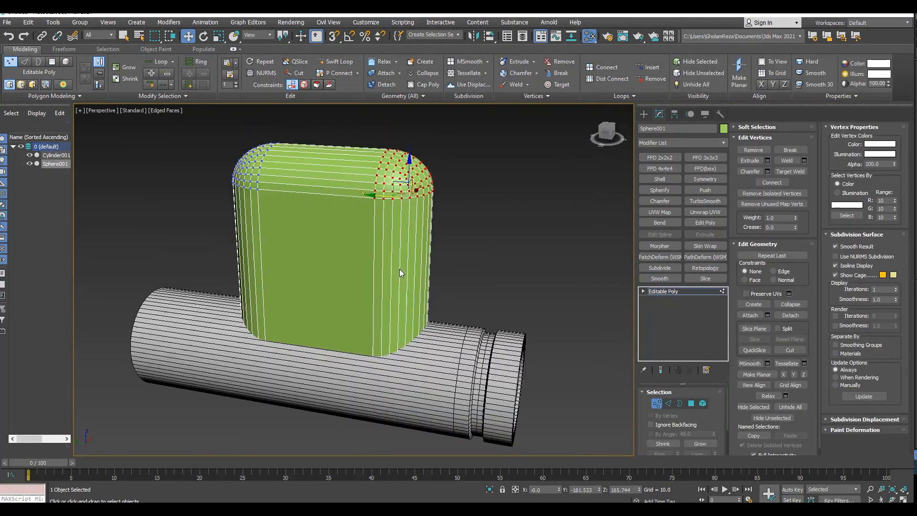
drag(376, 195, 409, 210)
alt+middle_drag(412, 258, 469, 262)
scroll(468, 262, down, 3)
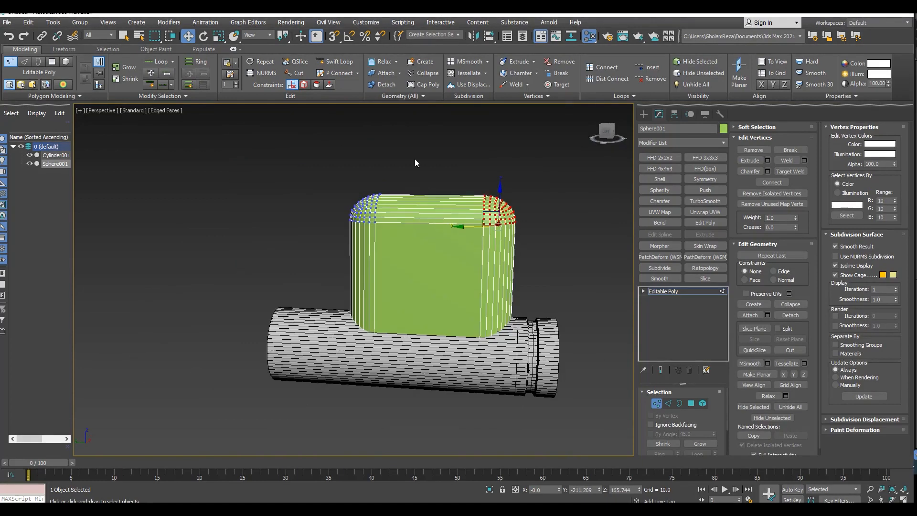
Select the block's rear-end vertices and move them backward along the cylinder to lengthen the block.
drag(414, 158, 260, 439)
key(F3)
key(F3)
scroll(387, 270, up, 4)
drag(325, 213, 301, 221)
middle_drag(301, 221, 354, 164)
click(667, 291)
Select the cylinder's rear end cap and move it about 30 units forward along the body.
click(392, 340)
key(3)
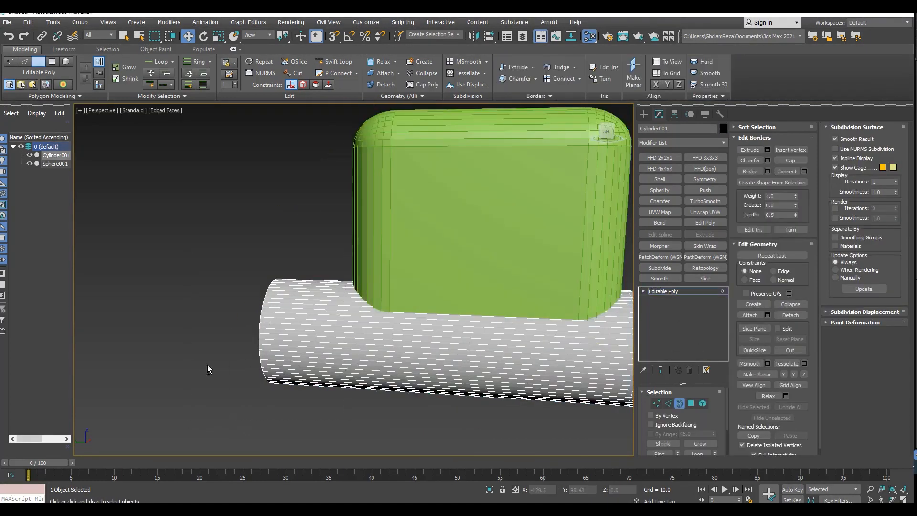
key(4)
click(399, 373)
alt+middle_drag(207, 365, 315, 382)
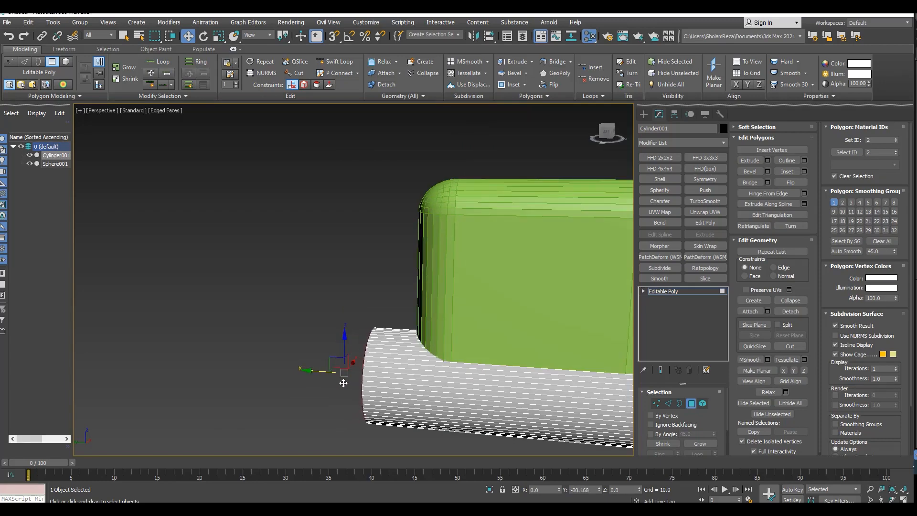
drag(345, 387, 346, 386)
Add an edge loop around the cylinder near its rear end and move the rear-end vertices forward.
scroll(411, 389, up, 3)
key(alt+s)
key(1)
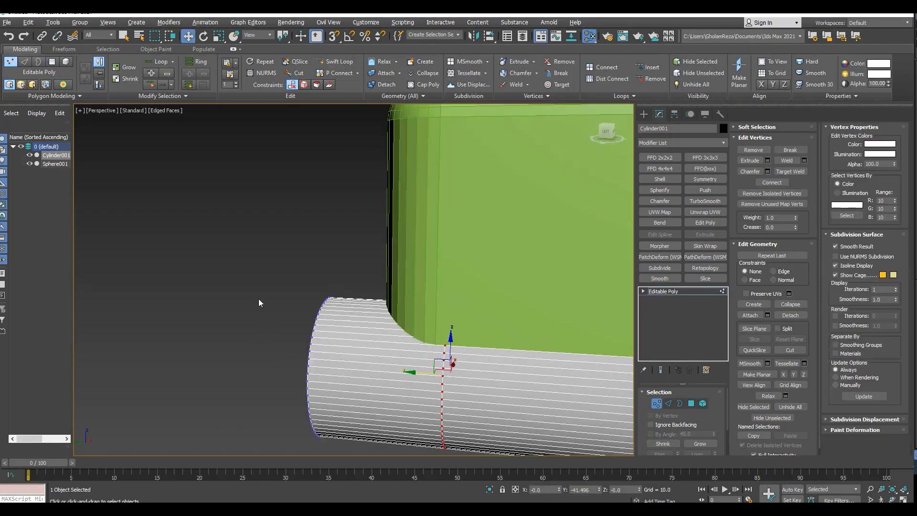
drag(260, 286, 361, 448)
drag(292, 362, 314, 365)
Bevel the polygon ring at the cylinder's rear end outward with height 4.655 and outline -2.476.
key(4)
click(377, 365)
shift+click(377, 371)
key(ctrl+shift+b)
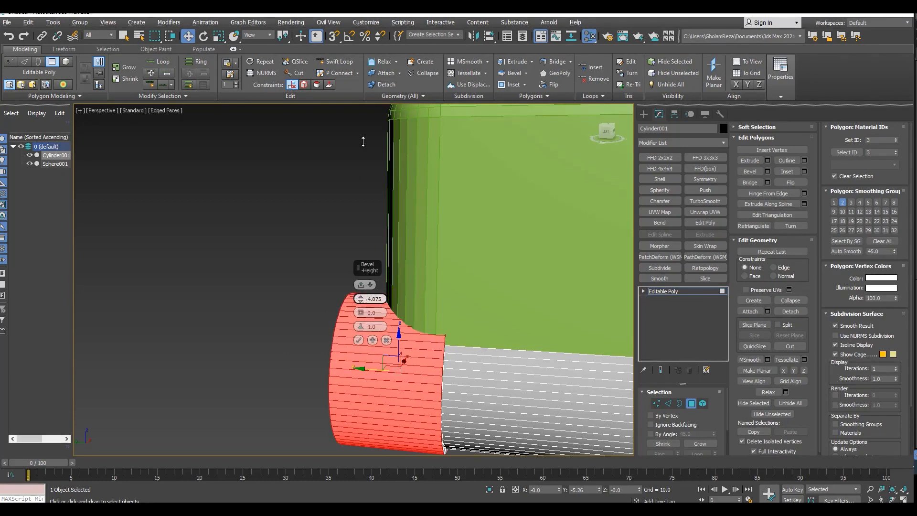
drag(363, 141, 363, 129)
scroll(365, 312, up, 4)
drag(374, 396, 374, 392)
scroll(454, 322, down, 5)
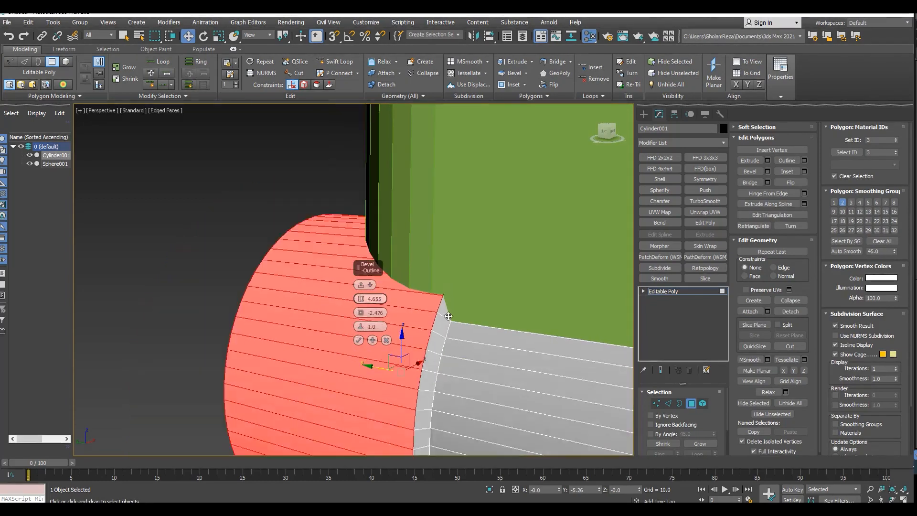
alt+middle_drag(466, 303, 463, 321)
scroll(467, 305, up, 5)
scroll(462, 322, down, 4)
scroll(461, 322, up, 2)
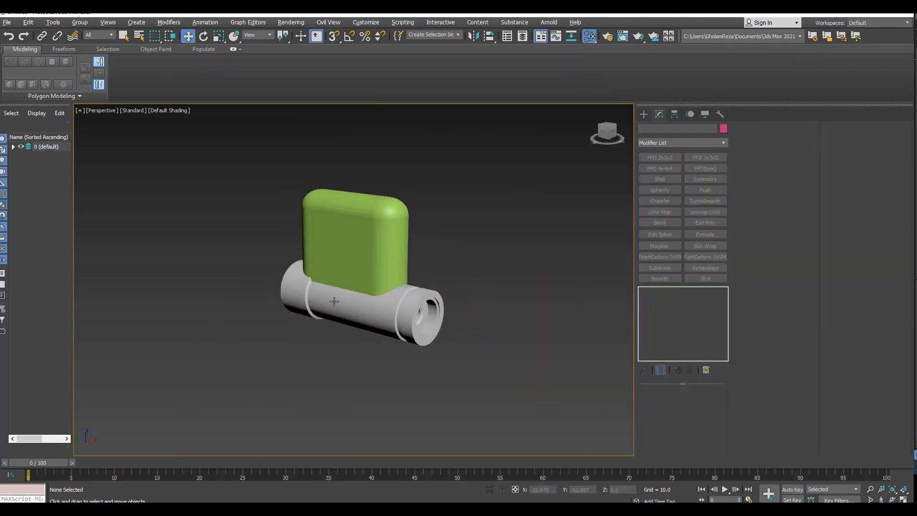
Show the model from the top with shaded faces and visible edges.
click(341, 255)
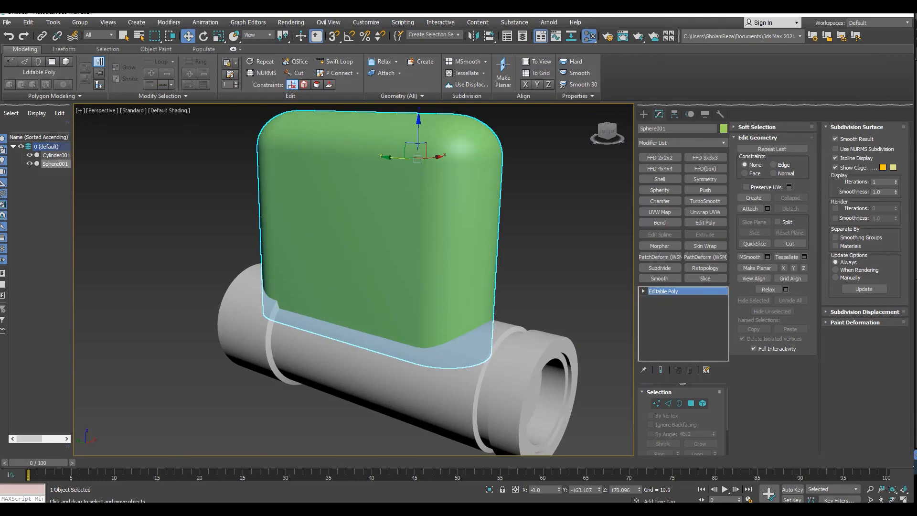
scroll(348, 244, down, 6)
scroll(391, 244, up, 3)
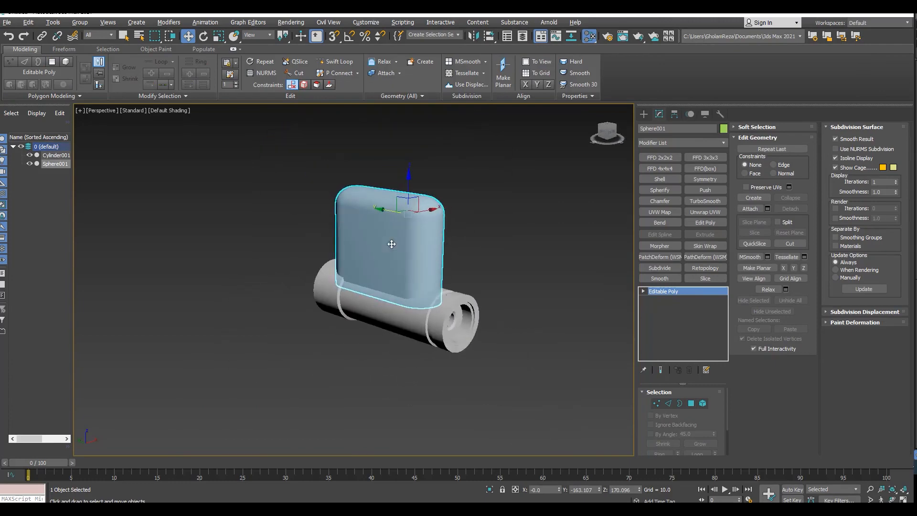
key(F4)
key(alt+w)
scroll(277, 207, down, 4)
key(alt+w)
key(F3)
scroll(381, 293, up, 2)
key(F4)
click(643, 114)
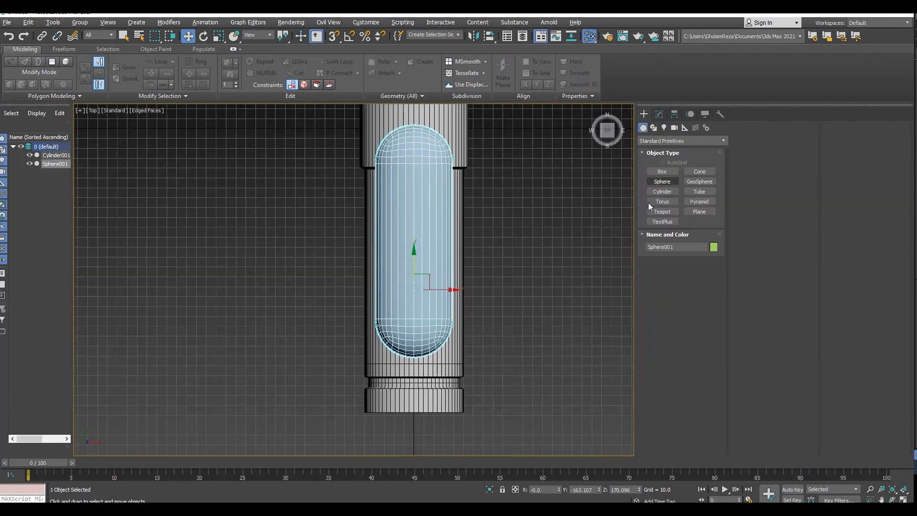
click(656, 193)
drag(545, 317, 551, 359)
right_click(551, 358)
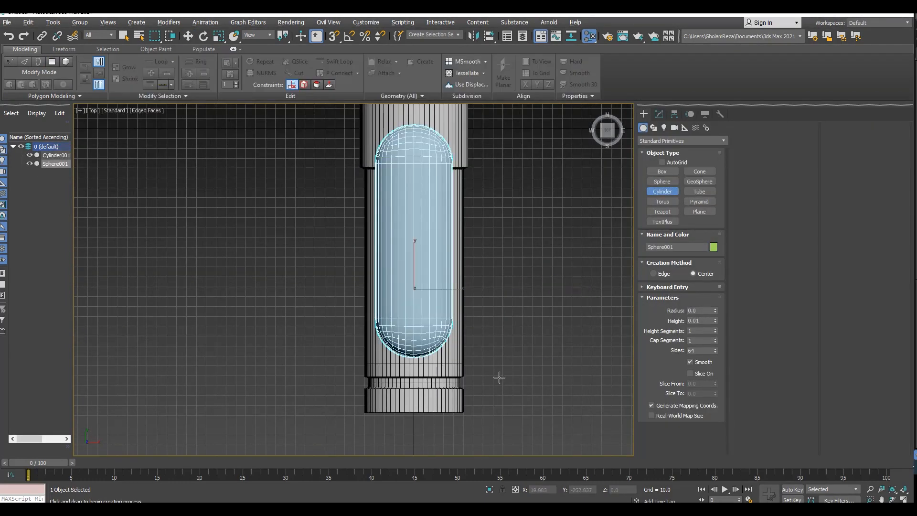
Detach the polygon band beside the cylinder's front groove as a cloned separate object.
key(w)
click(424, 380)
scroll(423, 381, up, 3)
key(4)
click(790, 311)
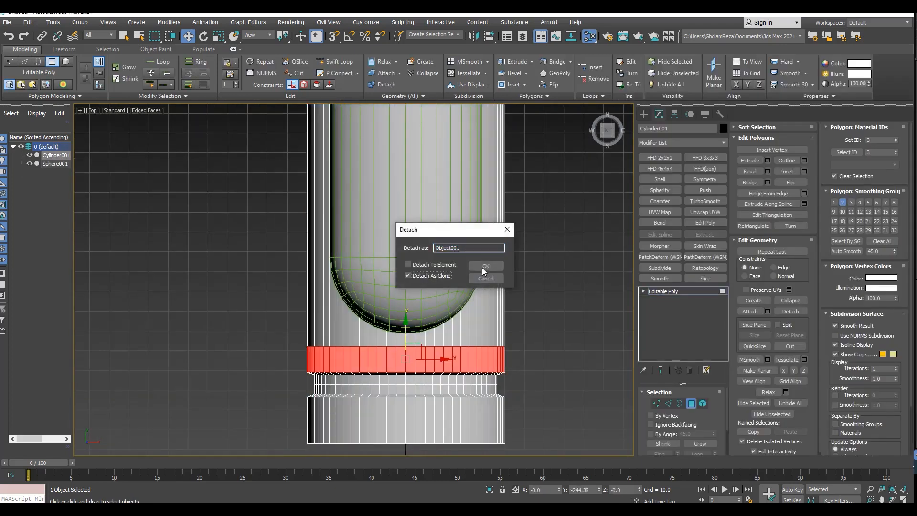
click(483, 267)
key(4)
Centre the cloned ring's pivot on the object and rotate the ring -90 degrees about X.
click(455, 363)
key(e)
click(673, 114)
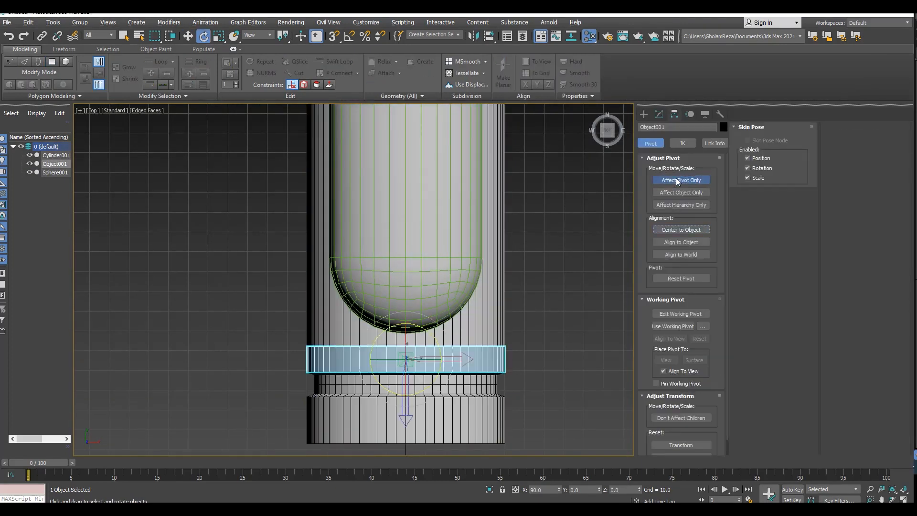
click(677, 181)
key(a)
drag(406, 380, 412, 362)
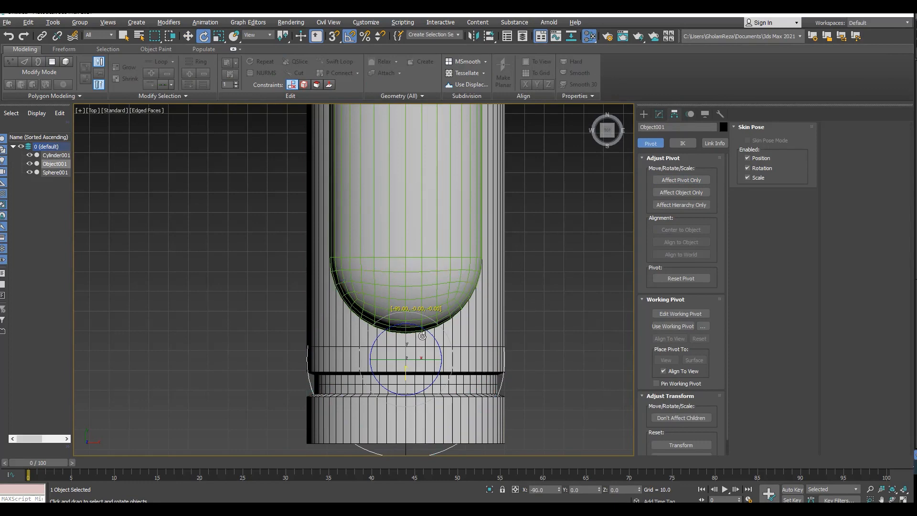
Move the ring along Y over the block to about -165 and scale it uniformly down to about 70 percent.
key(w)
scroll(422, 336, down, 4)
drag(416, 317, 417, 260)
scroll(414, 302, up, 4)
key(F3)
middle_drag(414, 302, 417, 313)
key(r)
drag(431, 269, 431, 282)
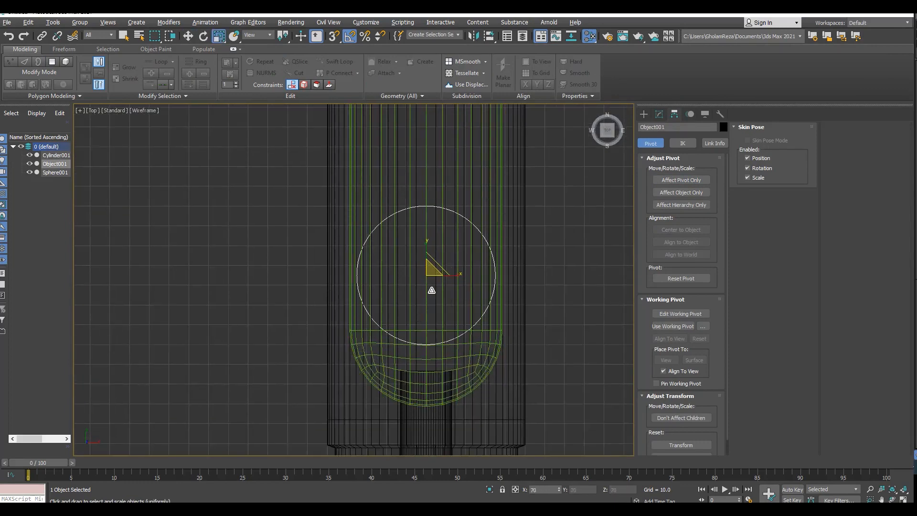
Raise the ring onto the block's top and pull its lower border down into the block.
key(p)
key(F3)
key(w)
scroll(401, 165, up, 4)
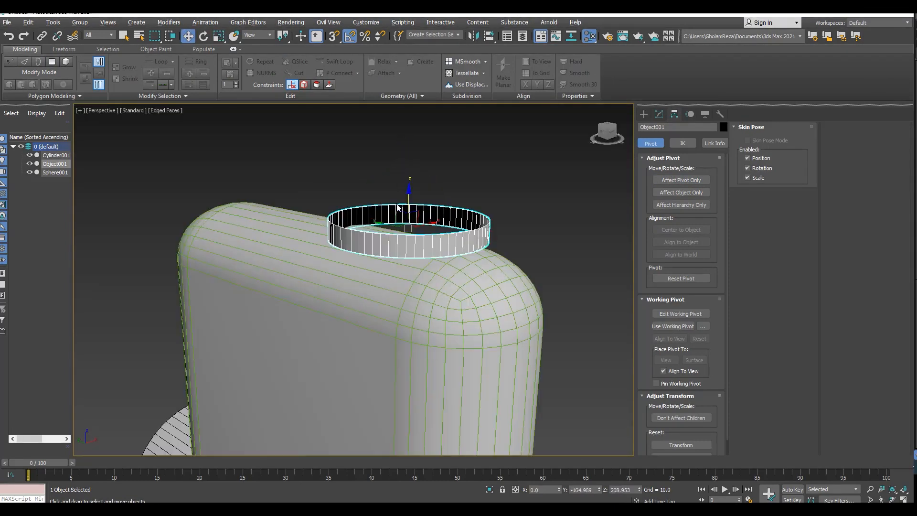
key(3)
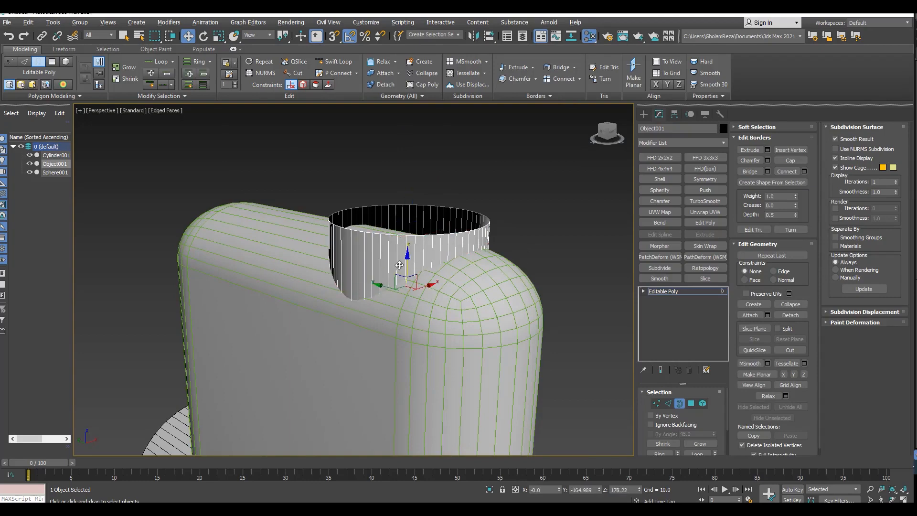
key(3)
Centre the ring's pivot again and scale the ring uniformly to about 75.6 percent.
scroll(363, 280, up, 4)
click(674, 114)
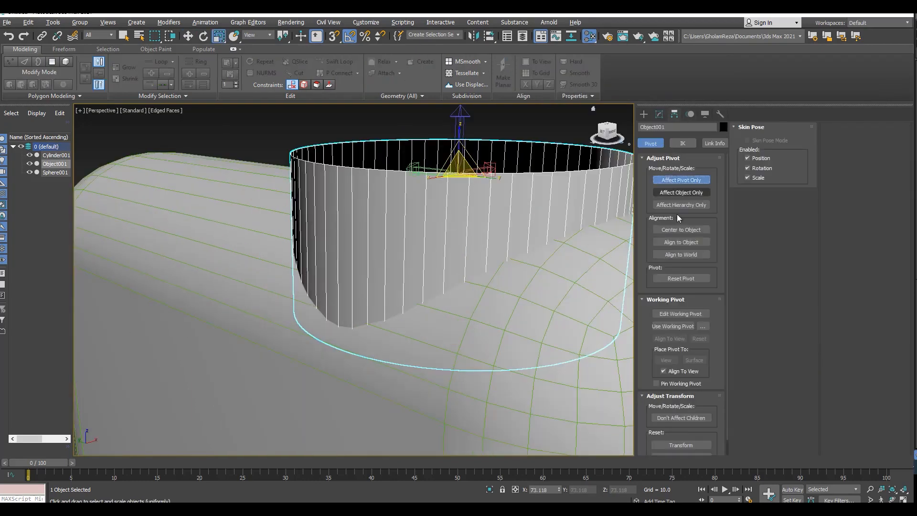
drag(458, 227, 457, 226)
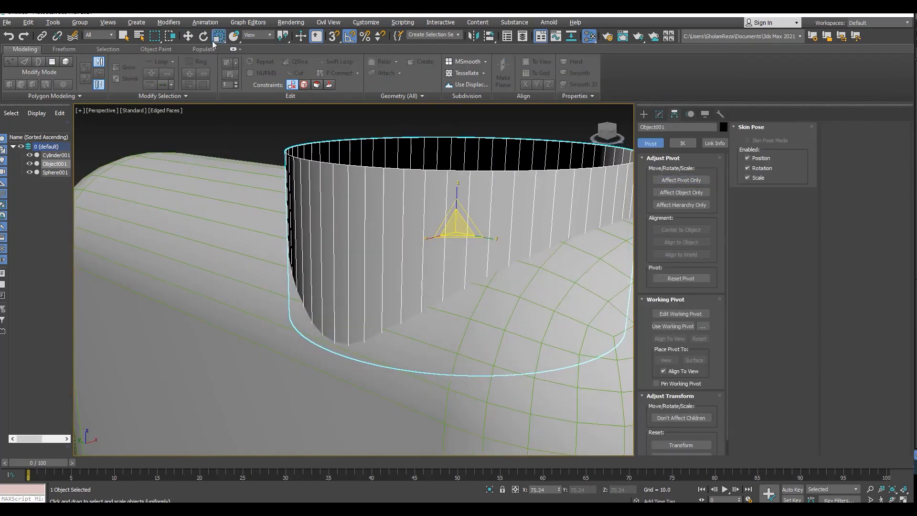
key(F12)
scroll(315, 310, down, 3)
scroll(289, 308, up, 5)
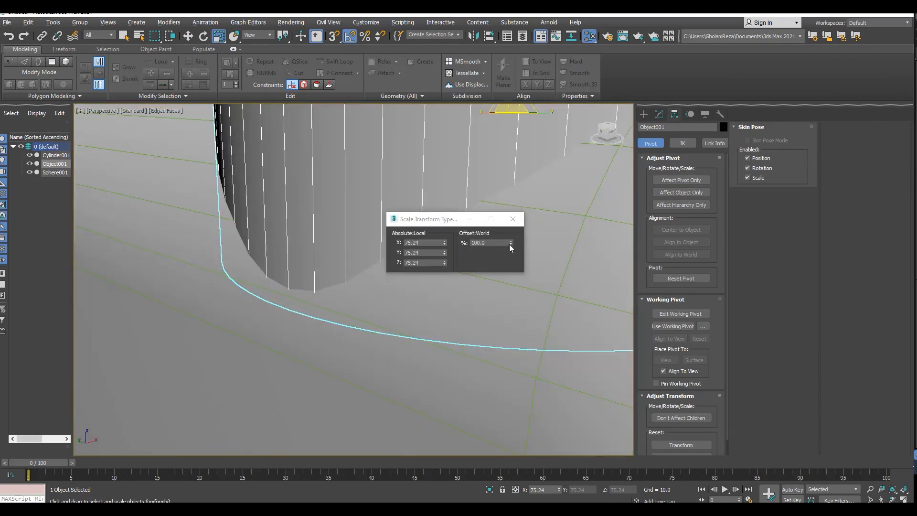
scroll(325, 325, down, 5)
click(513, 219)
Select the ring's top border and lower it by about 7 units.
alt+middle_drag(444, 305, 333, 246)
key(3)
scroll(431, 254, up, 4)
click(431, 253)
key(w)
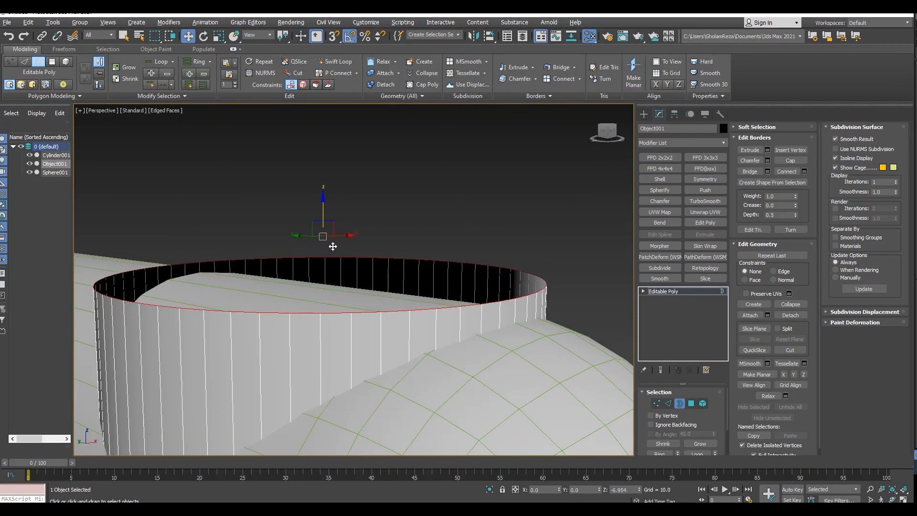
scroll(368, 288, down, 2)
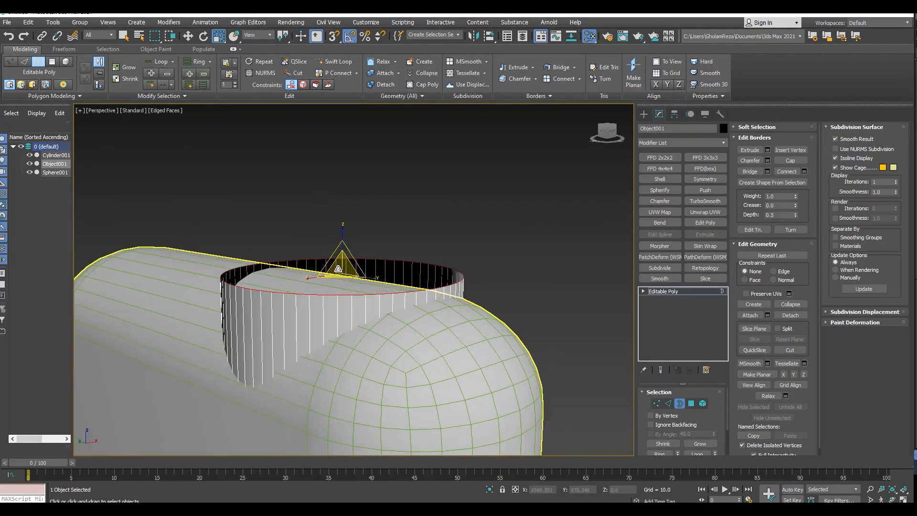
Cap the ring's open top and detach the cap polygon as a separate object.
key(4)
click(409, 276)
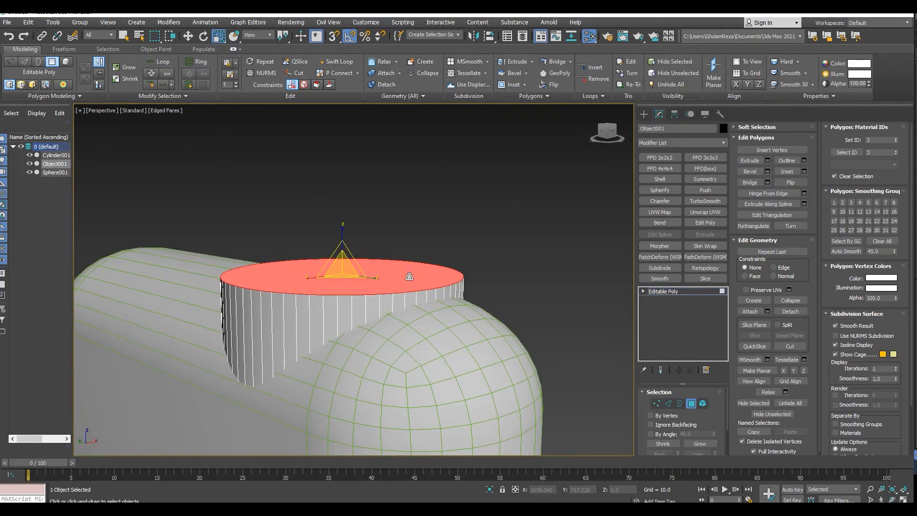
key(6)
click(398, 279)
scroll(398, 279, up, 2)
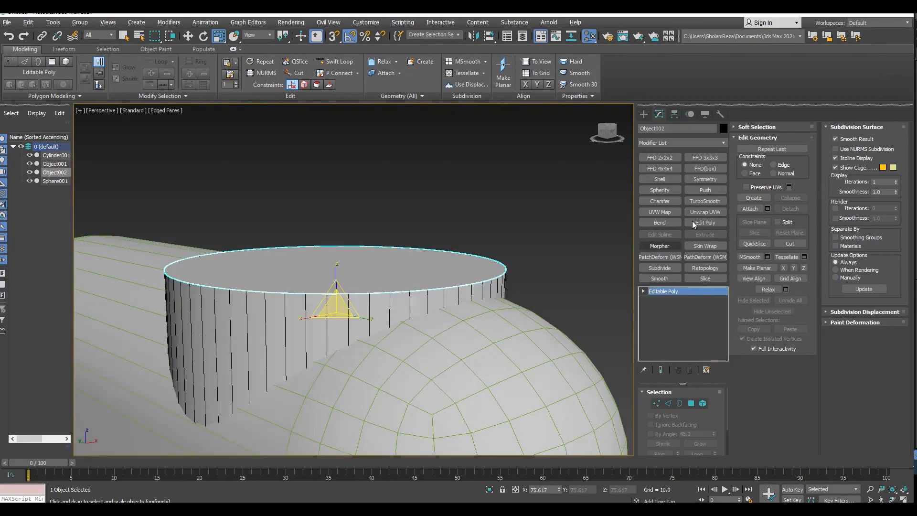
Raise the detached disc about 0.67 units above the ring and extend its border upward into a short wall.
click(673, 114)
click(681, 180)
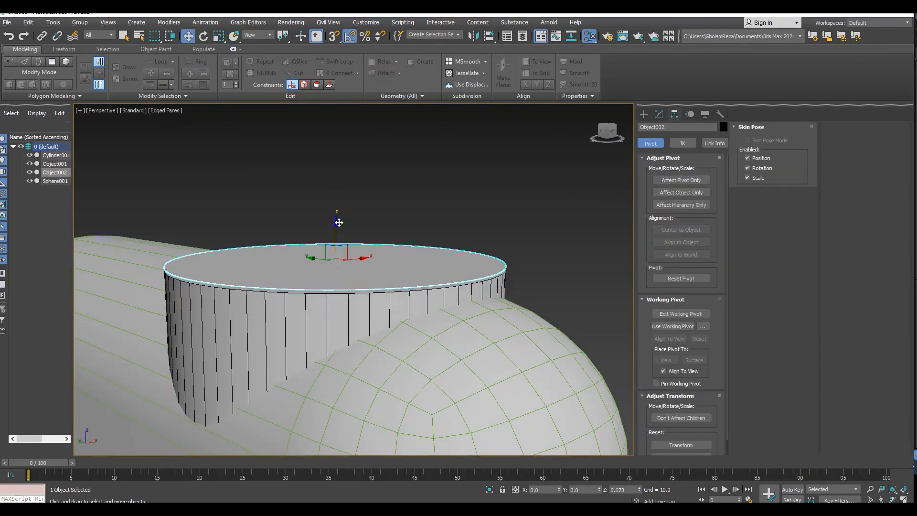
key(3)
shift+drag(338, 222, 340, 207)
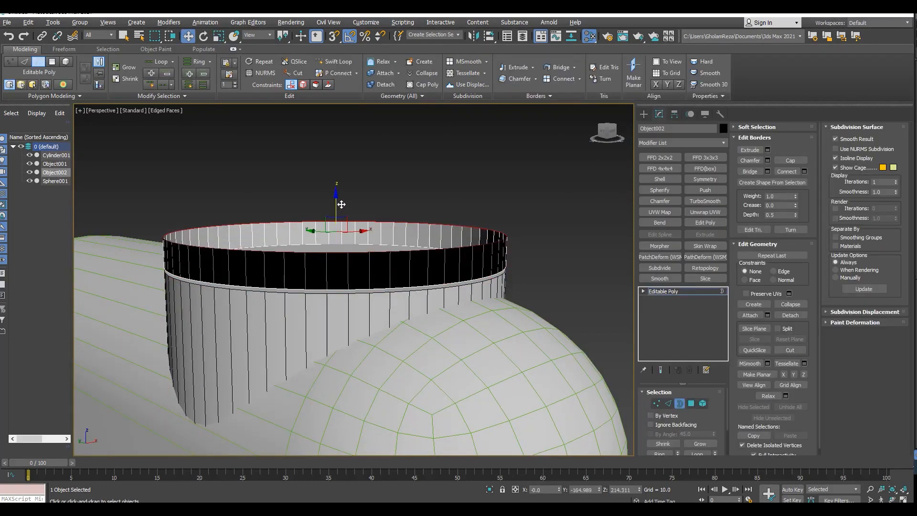
Cap the short wall's open top and flip all of the lid's polygons to face outward.
key(alt+p)
key(4)
key(ctrl+a)
click(783, 183)
key(6)
Connect the five central pairs of opposite top-rim vertices across the lid, forming a strip of four parallel polygons.
alt+middle_drag(505, 313, 254, 287)
key(alt+w)
middle_click(444, 234)
key(alt+w)
key(z)
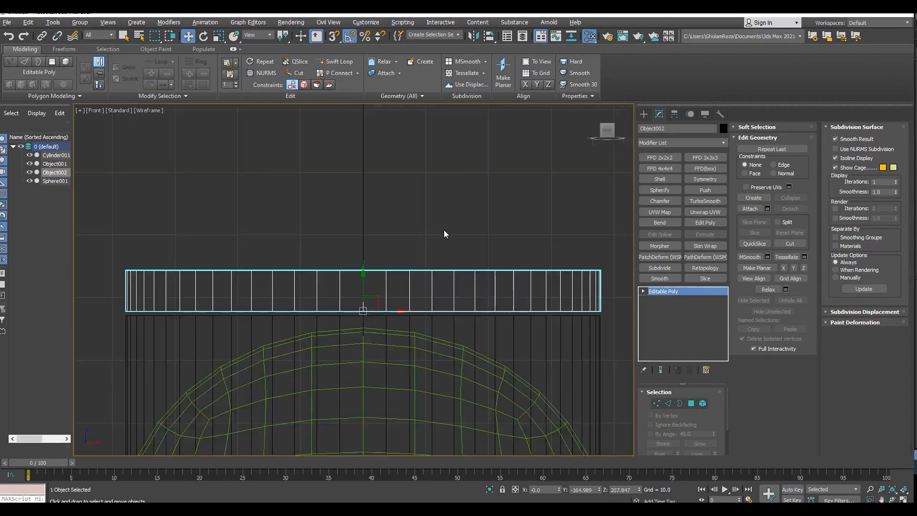
key(1)
key(alt+w)
middle_click(370, 284)
key(alt+w)
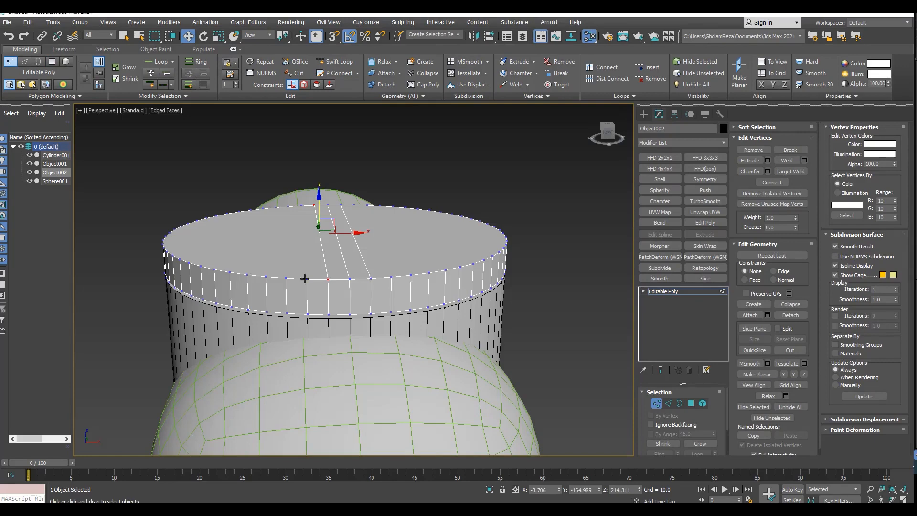
key(alt+w)
middle_click(370, 265)
key(alt+w)
key(alt+w)
middle_click(402, 307)
key(alt+w)
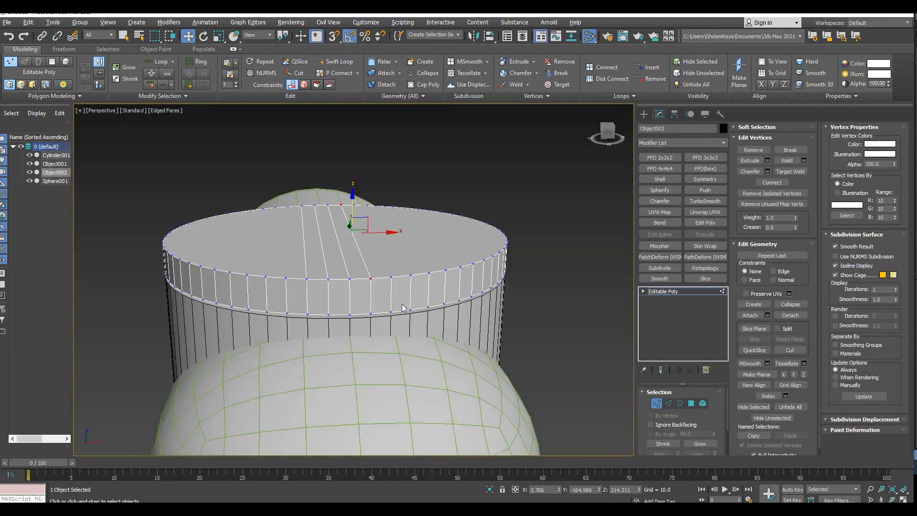
key(alt+w)
middle_click(423, 228)
key(alt+w)
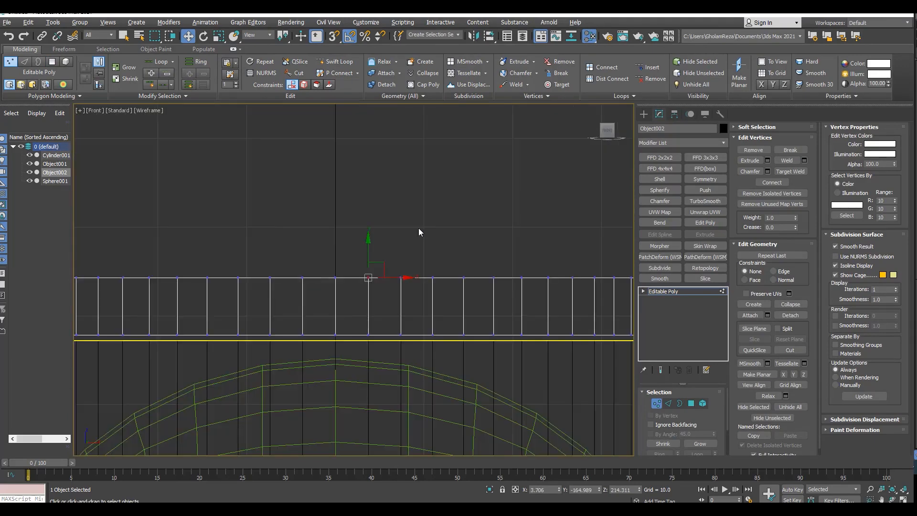
drag(387, 256, 411, 296)
key(alt+w)
middle_click(489, 358)
key(alt+w)
Select the four-polygon strip across the lid and raise it with new side faces into a straight rib.
key(4)
click(321, 241)
ctrl+drag(333, 246, 365, 251)
alt+middle_drag(337, 253, 361, 256)
scroll(360, 256, up, 3)
key(ctrl+shift+b)
right_click(360, 312)
right_click(360, 299)
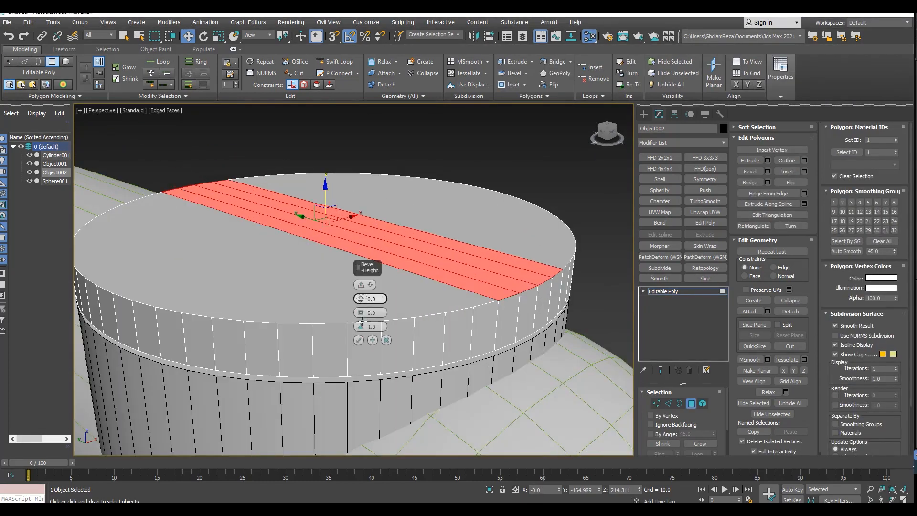
drag(327, 197, 335, 143)
alt+middle_drag(361, 146, 340, 194)
drag(288, 139, 288, 133)
Round the rib's upper edges at both ends with a multi-segment chamfer of amount 17.984.
key(2)
scroll(449, 225, down, 5)
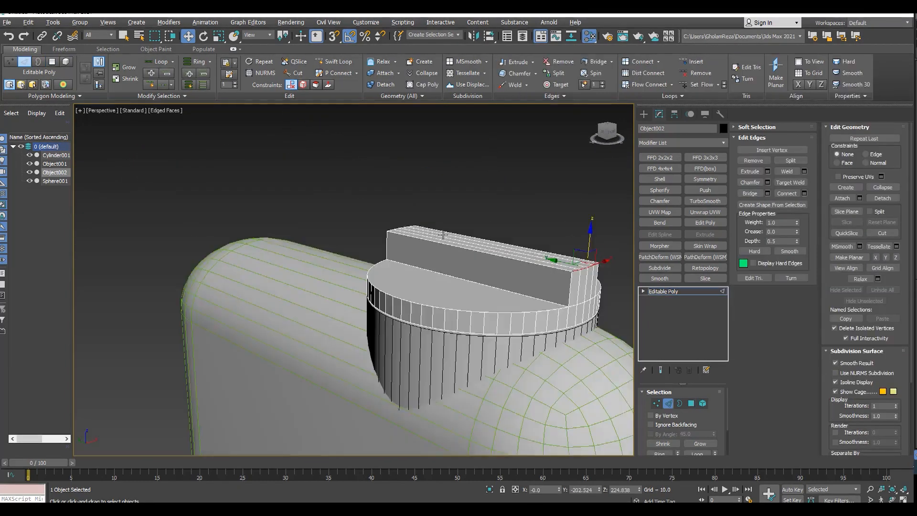
scroll(446, 234, up, 6)
alt+middle_drag(248, 365, 279, 352)
double_click(283, 349)
scroll(287, 348, down, 6)
alt+middle_drag(363, 296, 312, 311)
scroll(312, 305, up, 5)
ctrl+double_click(306, 292)
click(767, 183)
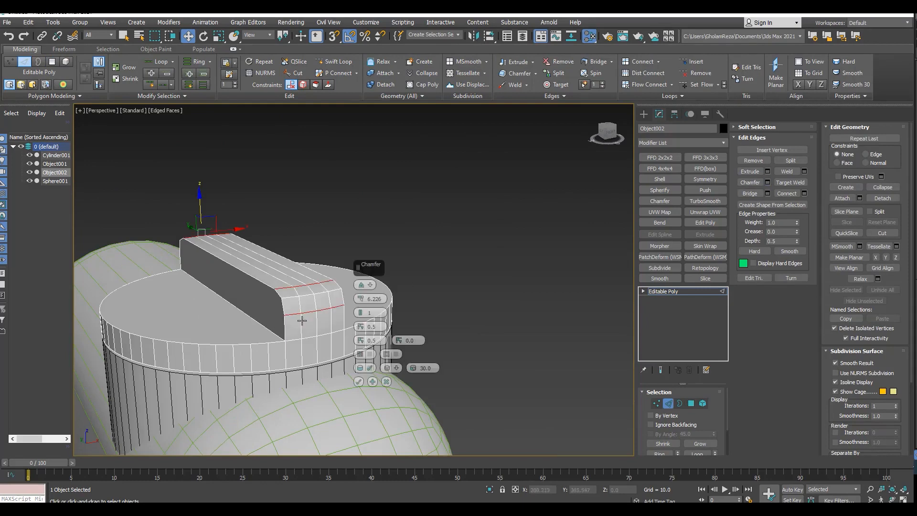
click(374, 285)
click(380, 304)
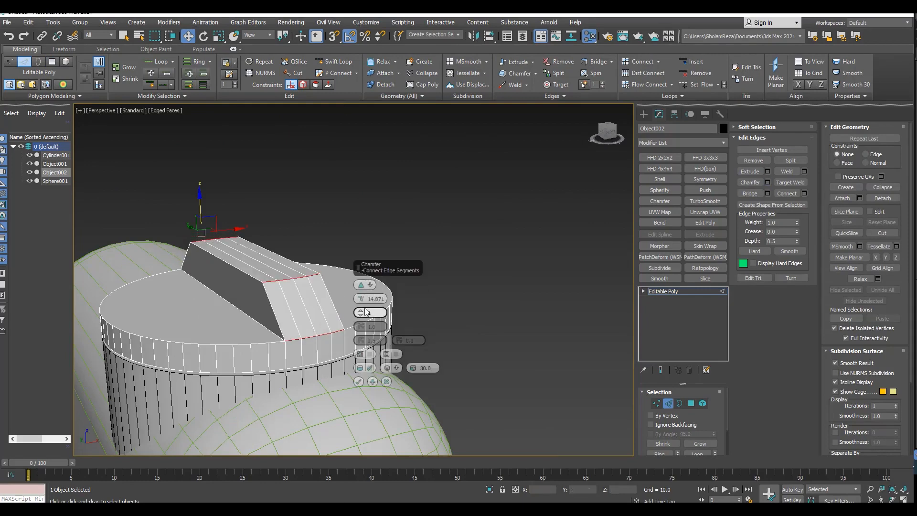
drag(361, 298, 362, 286)
scroll(344, 310, up, 5)
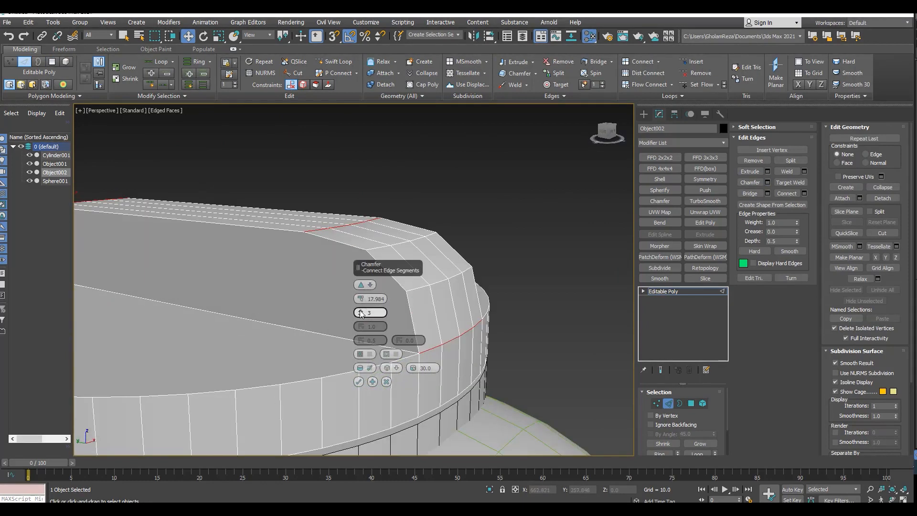
scroll(331, 308, down, 5)
alt+middle_drag(331, 308, 377, 268)
Create a cylinder in the left view centred over the rib, about 10.25 in radius and 18.73 in height.
key(F4)
key(alt+w)
middle_click(325, 305)
key(alt+w)
click(659, 291)
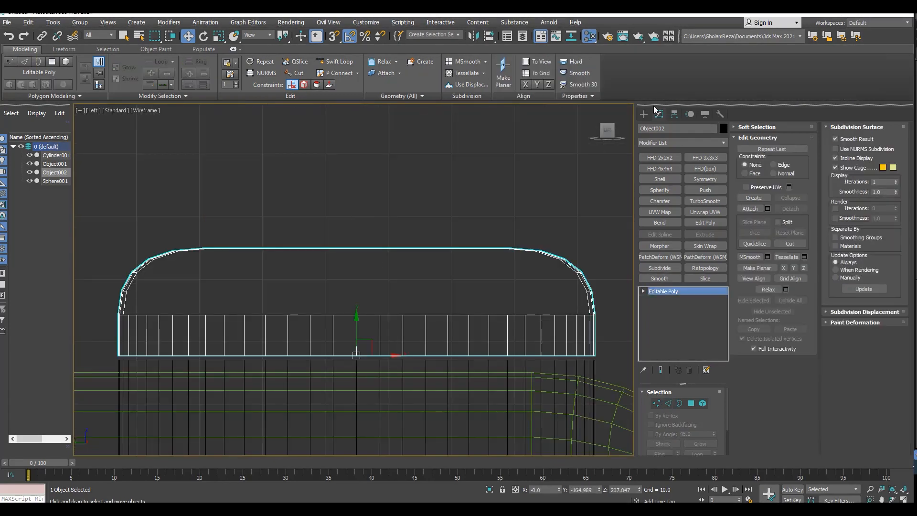
click(644, 114)
click(662, 191)
drag(358, 211, 423, 200)
click(424, 179)
right_click(423, 191)
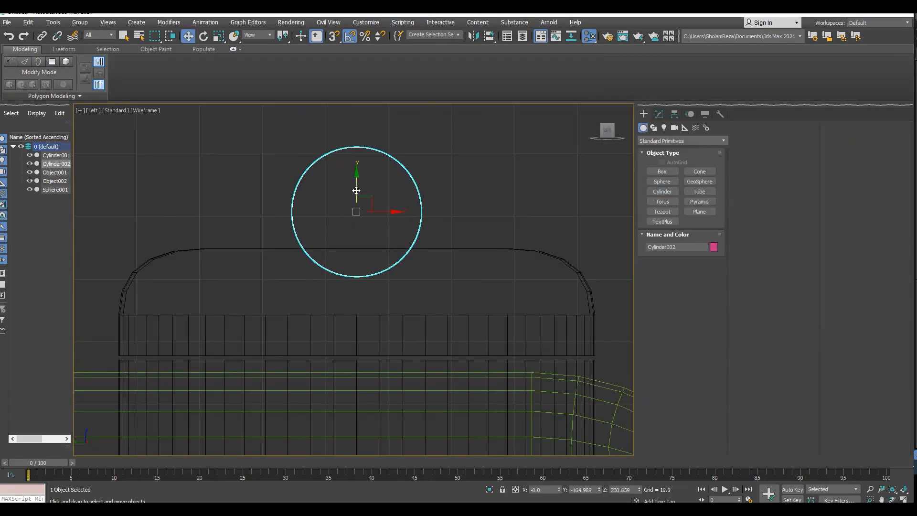
Lower the new cylinder until its axis lines up with the rib's top face.
scroll(382, 300, up, 3)
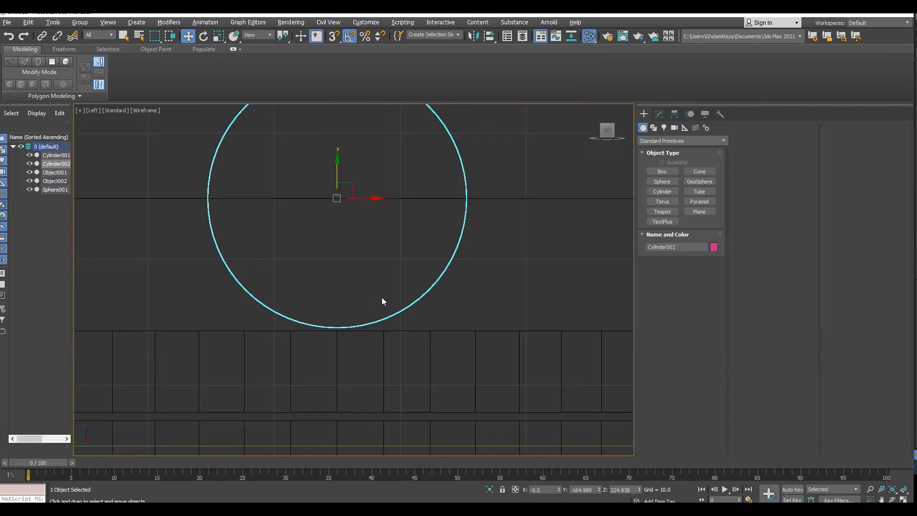
scroll(383, 301, down, 4)
key(alt+w)
middle_click(481, 350)
key(alt+w)
alt+middle_drag(481, 350, 391, 296)
scroll(363, 263, up, 3)
Reduce the cylinder's radius slightly and position it, with a centred pivot, midway across the rib.
click(659, 114)
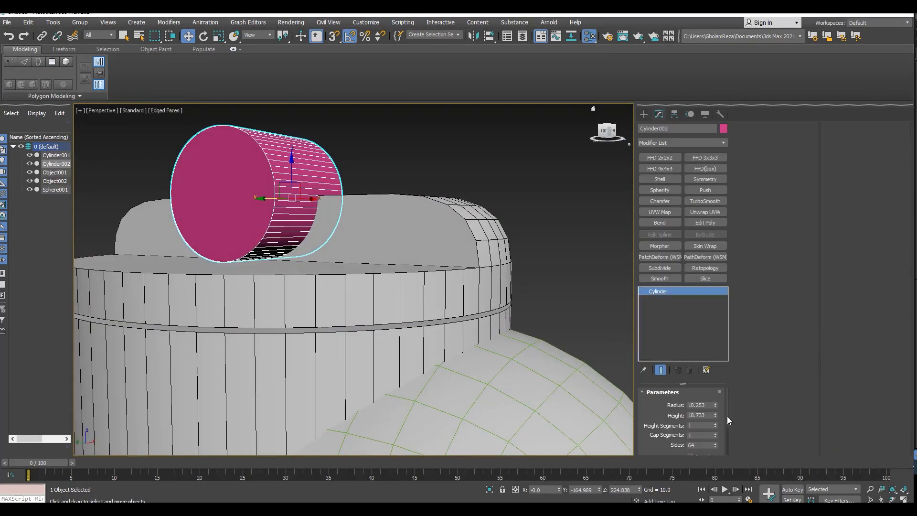
drag(714, 405, 716, 410)
alt+middle_drag(458, 287, 373, 323)
click(675, 114)
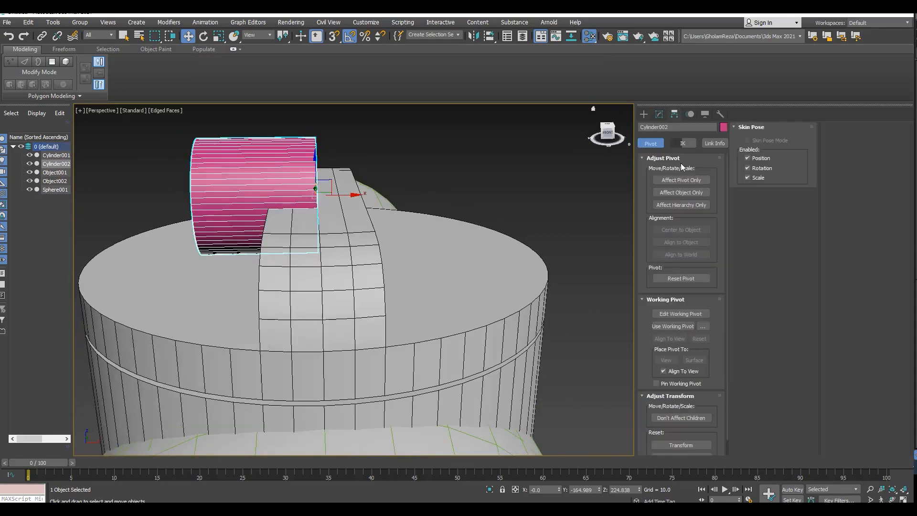
click(682, 181)
alt+middle_drag(335, 205, 277, 228)
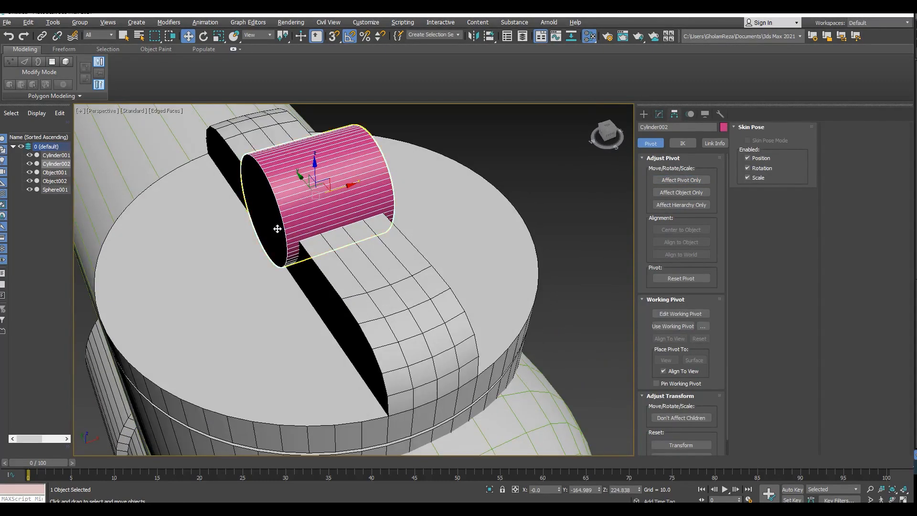
Copy the cylinder turned upright and move the copy along X to about -22.85, beside the rib.
key(t)
key(e)
mouse_move(455, 277)
shift+mouse_down()
mouse_move(492, 282)
mouse_move(418, 281)
shift+mouse_up()
key(Return)
key(w)
Enlarge the upright cylinder's radius to about 14.09 and shift it along X to about -22.61.
click(659, 115)
drag(715, 405, 717, 391)
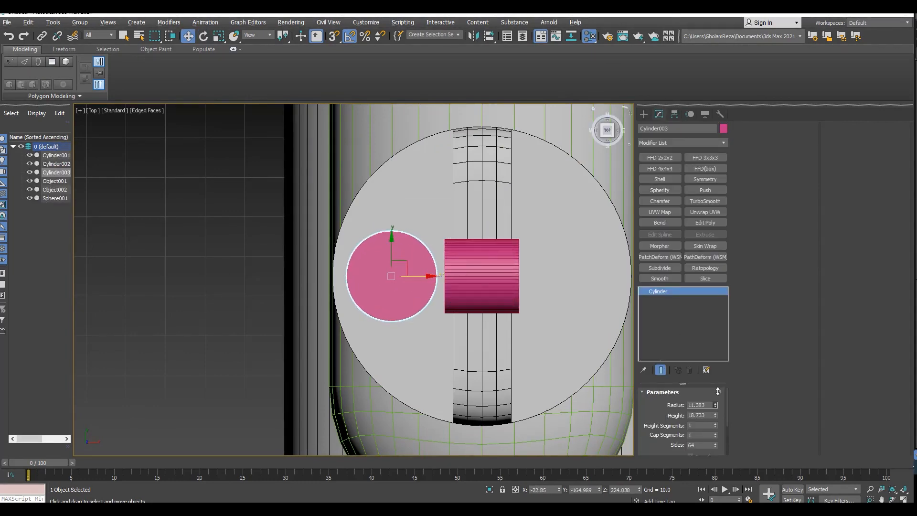
drag(415, 277, 417, 277)
Reduce the upright cylinder's height to about 3.75 and lower it onto the lid as a flat disc.
key(p)
alt+middle_drag(396, 272, 277, 203)
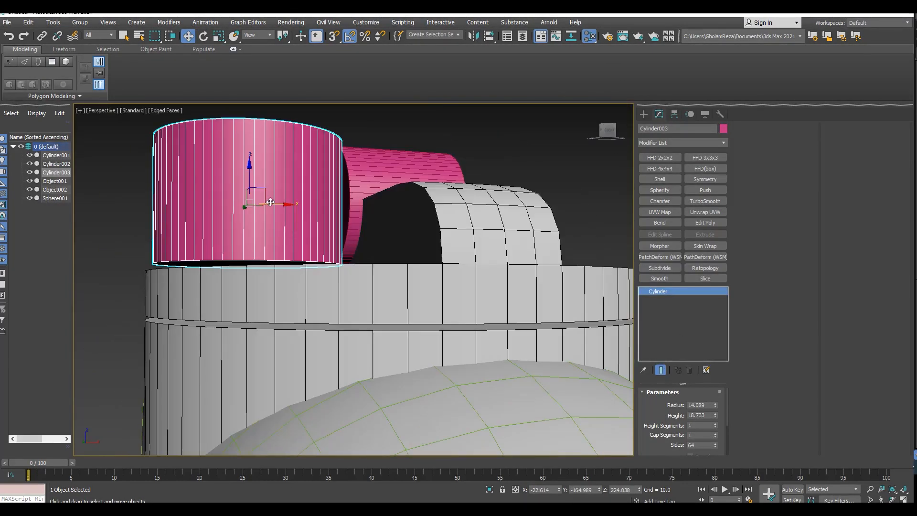
drag(248, 181, 249, 209)
alt+middle_drag(202, 234, 199, 246)
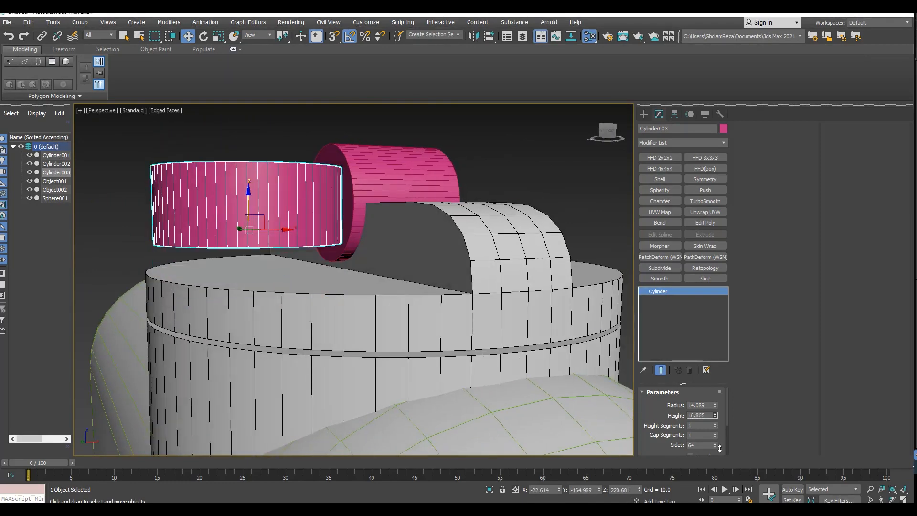
drag(719, 448, 720, 460)
drag(248, 206, 250, 286)
Centre the disc's pivot on the object and seat the disc on the lid at Z about 215.4.
click(674, 115)
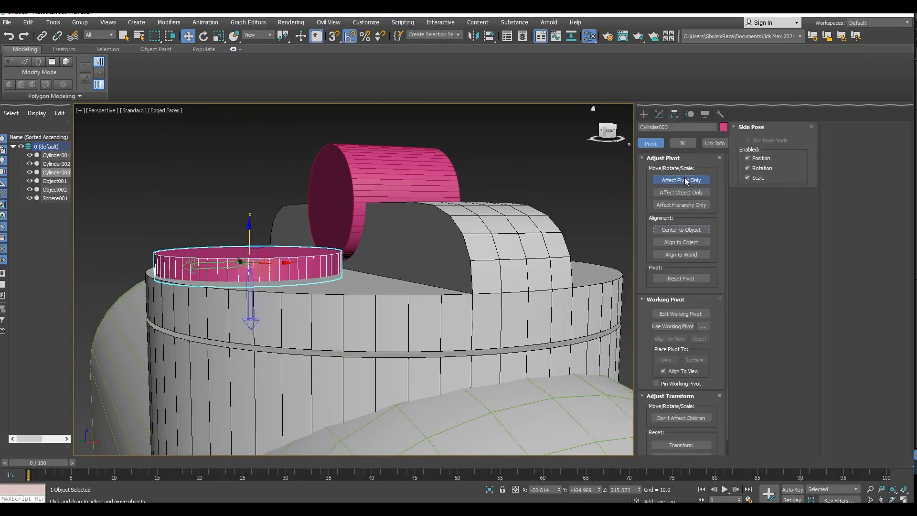
click(685, 180)
scroll(264, 273, up, 4)
drag(243, 233, 243, 233)
scroll(243, 233, down, 3)
alt+middle_drag(243, 233, 305, 250)
scroll(305, 239, down, 3)
scroll(305, 249, up, 3)
Set the number of sides to 32 for both the flat disc and the cylinder across the rib.
click(659, 114)
scroll(362, 275, up, 3)
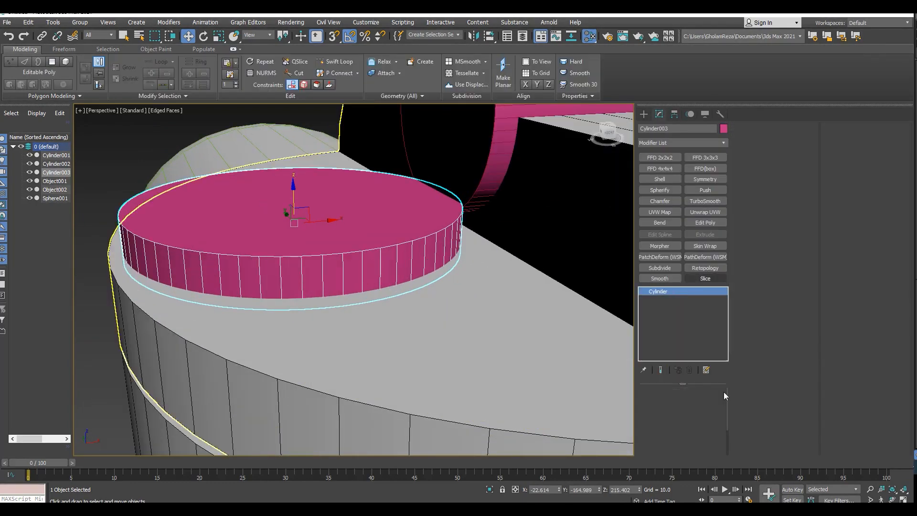
drag(702, 445, 661, 442)
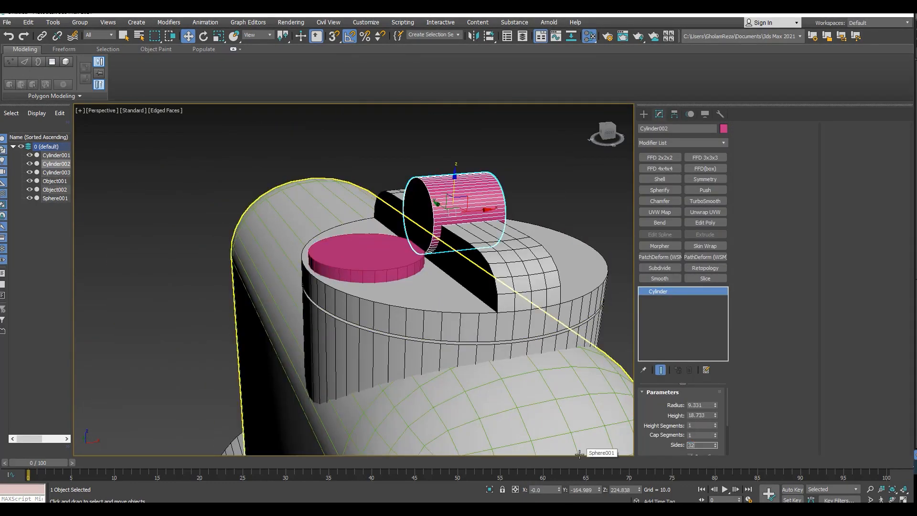
key(Return)
scroll(358, 230, down, 5)
scroll(365, 250, up, 6)
alt+middle_drag(358, 229, 370, 273)
Convert the flat disc to an editable poly and delete its top polygon.
click(364, 250)
scroll(370, 272, up, 2)
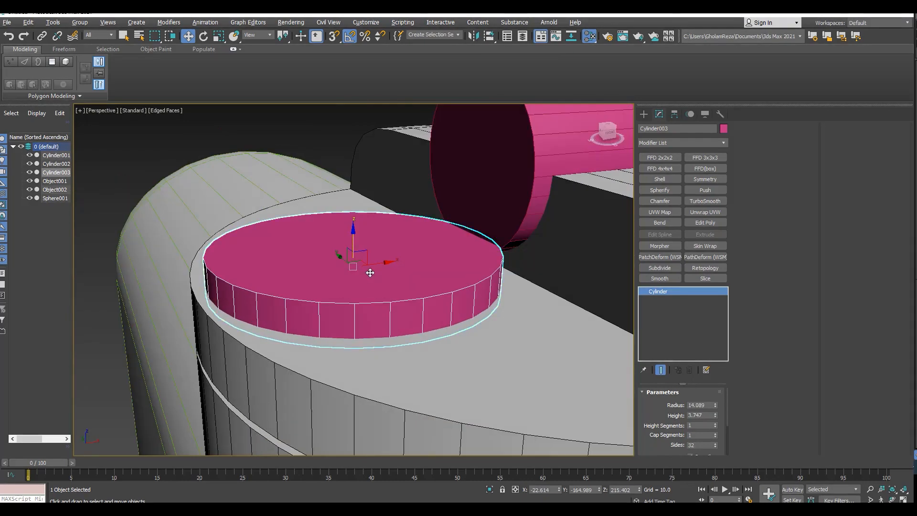
key(4)
click(368, 266)
key(Delete)
Extend the disc's open top border inward as a ring, raise it slightly to Z about 218.33, and cap the opening.
key(3)
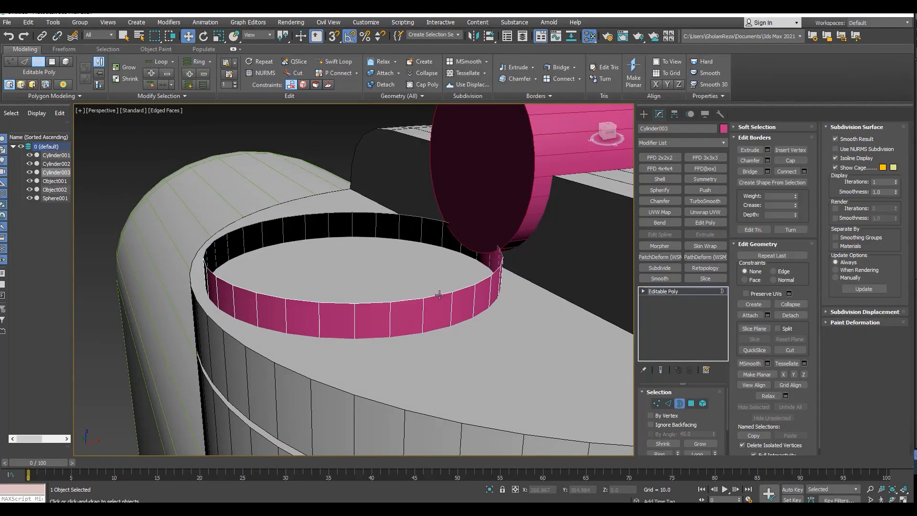
key(r)
drag(358, 224, 365, 266)
alt+middle_drag(365, 266, 353, 239)
scroll(354, 239, up, 3)
key(w)
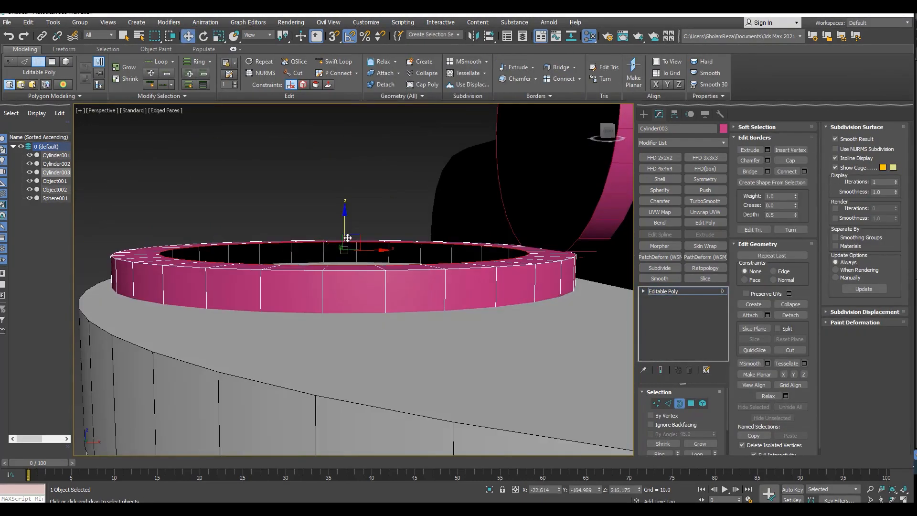
drag(346, 229, 356, 196)
alt+middle_drag(356, 210, 348, 237)
key(alt+p)
scroll(348, 238, down, 8)
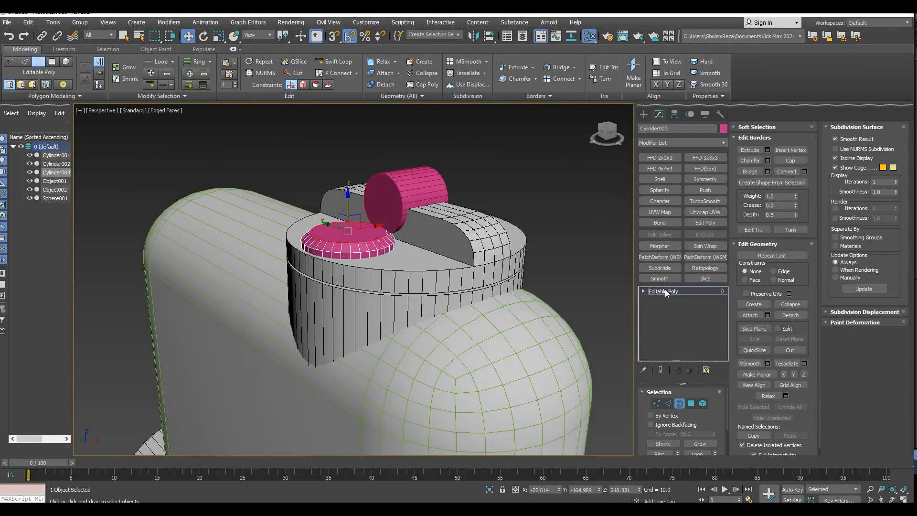
Select all objects and set their object colour to black.
click(665, 290)
scroll(471, 217, down, 8)
key(ctrl+a)
click(724, 128)
click(526, 282)
click(505, 311)
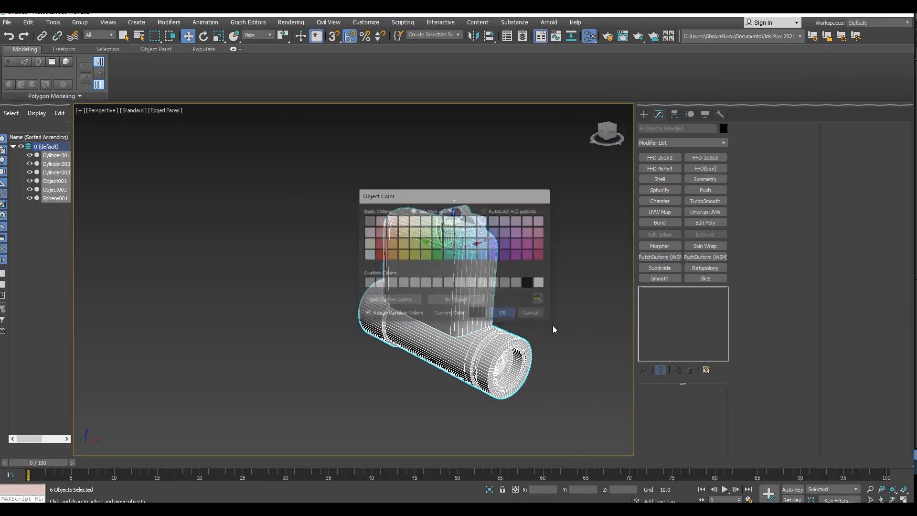
click(559, 317)
Switch the left view to shaded display with edged faces and frame the whole model.
scroll(458, 258, up, 3)
mouse_move(458, 257)
alt+middle_down()
mouse_move(409, 256)
mouse_move(448, 267)
mouse_move(436, 225)
alt+middle_up()
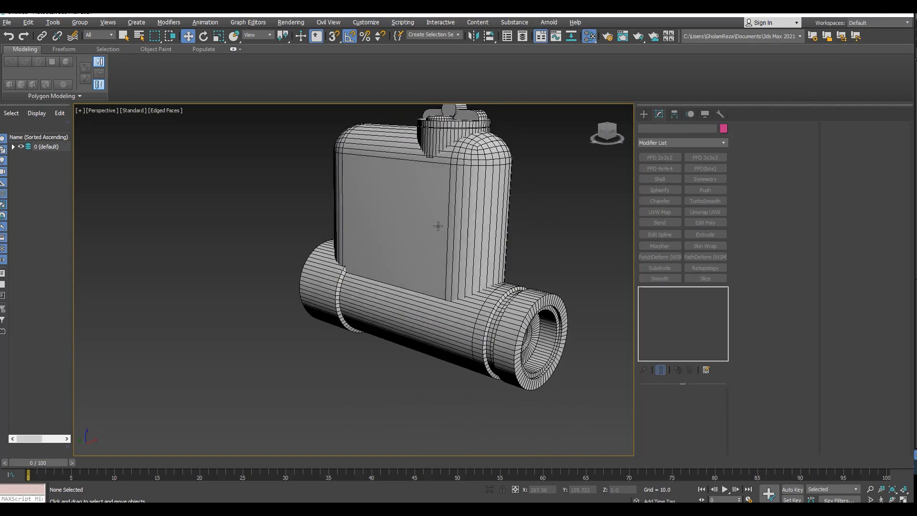
key(alt+w)
click(321, 317)
key(alt+w)
key(F3)
scroll(364, 239, down, 3)
key(F4)
middle_drag(364, 239, 389, 191)
click(485, 258)
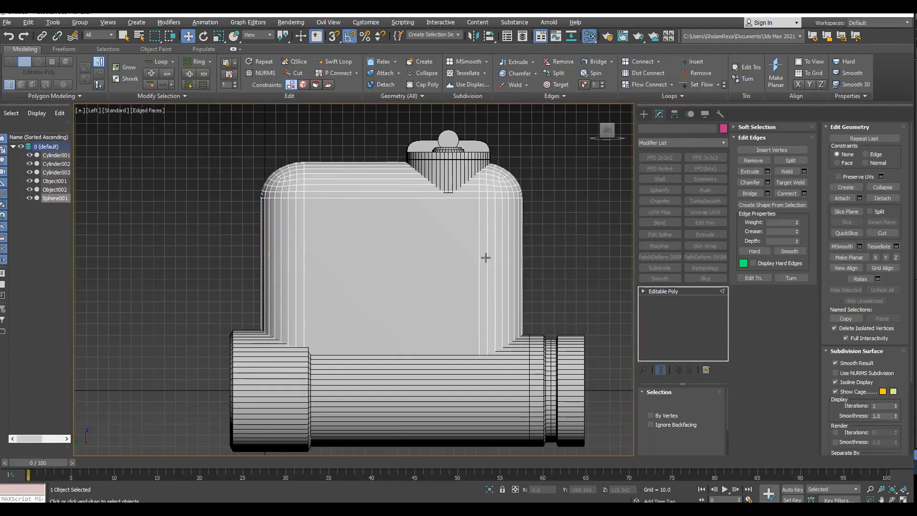
key(2)
click(386, 326)
scroll(286, 315, up, 2)
click(661, 290)
Create a small cylinder in the left view beside the rounded block and convert it to an editable poly.
click(644, 114)
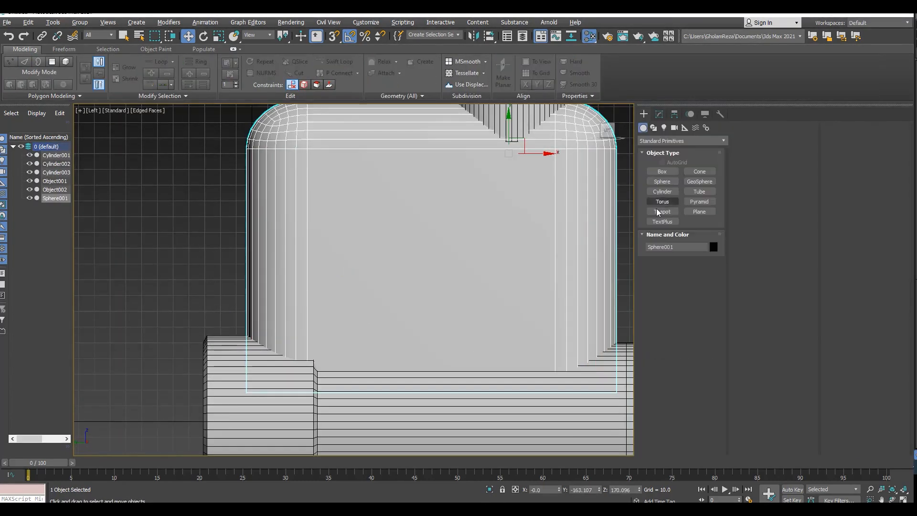
click(662, 192)
scroll(268, 289, down, 2)
scroll(258, 279, up, 4)
drag(265, 228, 268, 241)
key(w)
scroll(247, 227, up, 5)
key(F3)
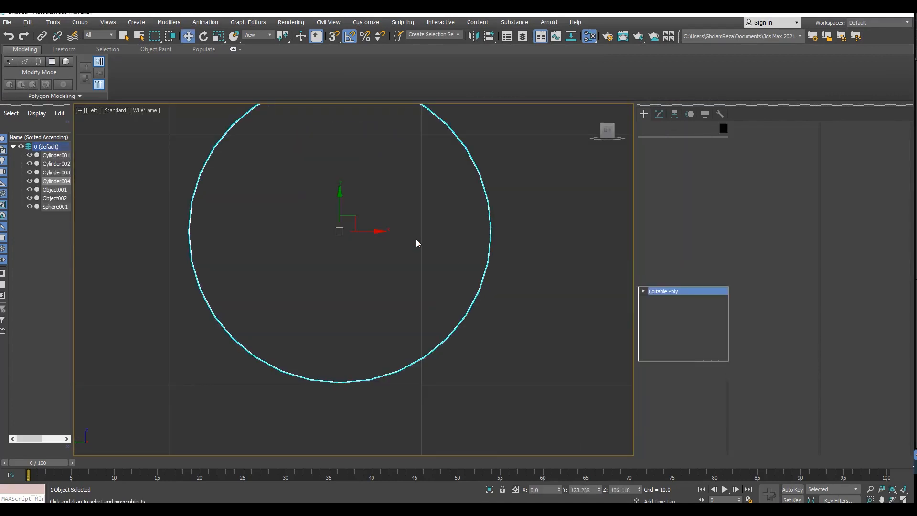
Connect the opposite side vertices of the small cylinder to split its caps across the middle.
key(1)
key(ctrl+shift+e)
scroll(251, 249, down, 5)
Move the lower half polygons of the small cylinder straight down to stretch it into a long capsule.
key(4)
click(258, 262)
right_click(360, 314)
click(358, 326)
scroll(305, 258, down, 2)
middle_drag(303, 255, 310, 210)
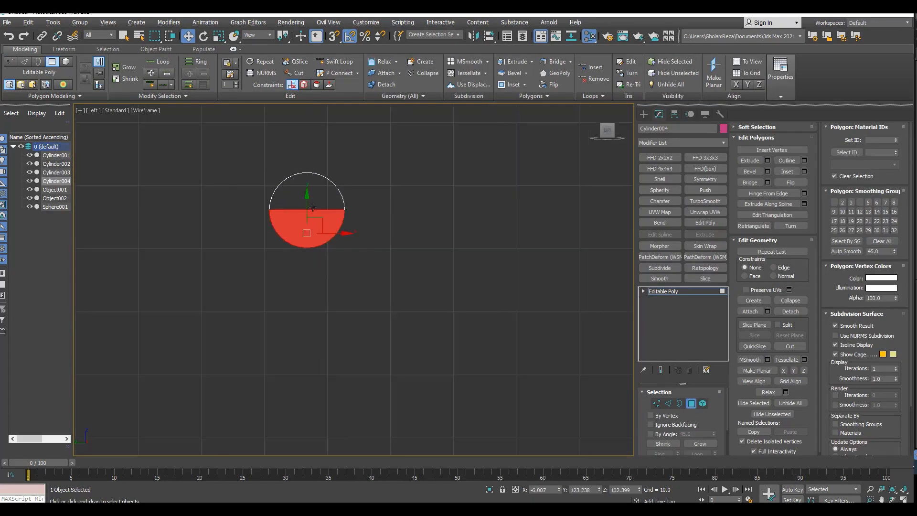
drag(308, 210, 311, 415)
scroll(323, 244, down, 8)
key(4)
scroll(372, 254, up, 4)
Centre the capsule's pivot on the object.
click(674, 114)
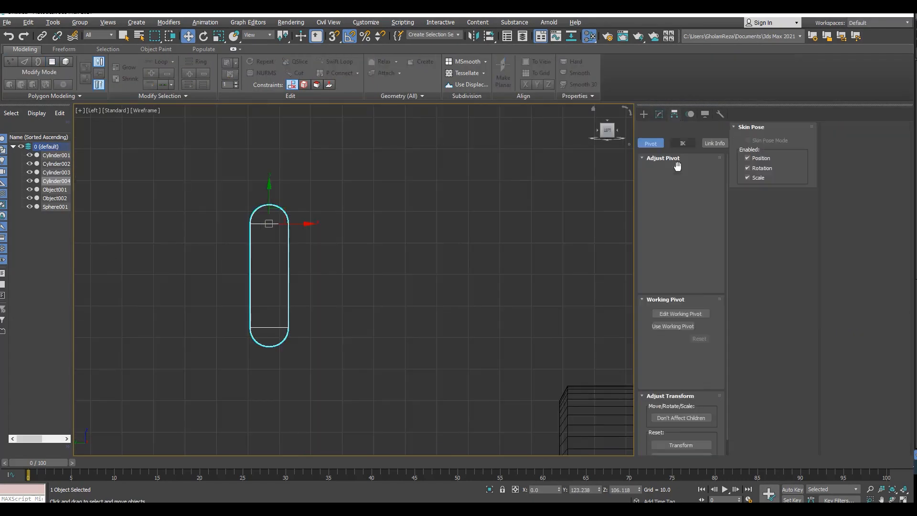
click(680, 180)
click(681, 230)
click(683, 183)
Move the capsule over the rounded block's flat side and rotate it 45 degrees to lie diagonally.
key(F3)
scroll(277, 253, down, 9)
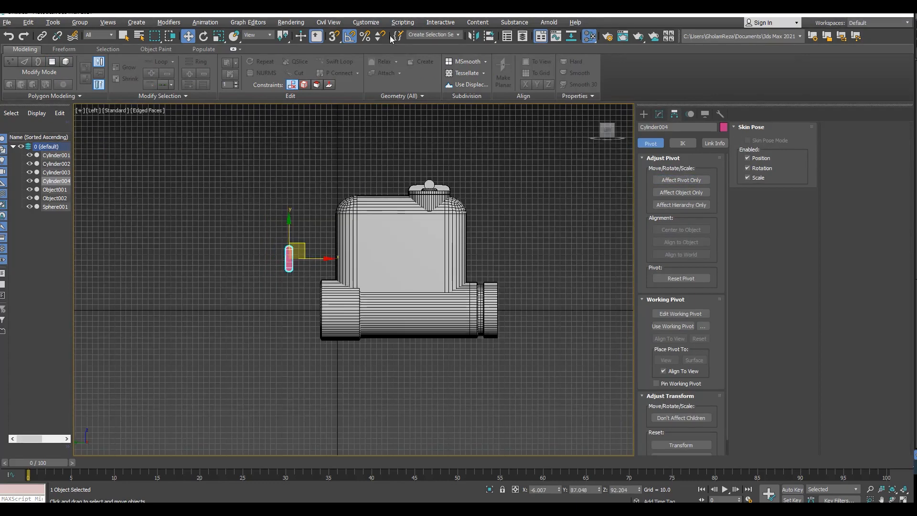
scroll(378, 232, up, 6)
key(e)
drag(419, 264, 430, 254)
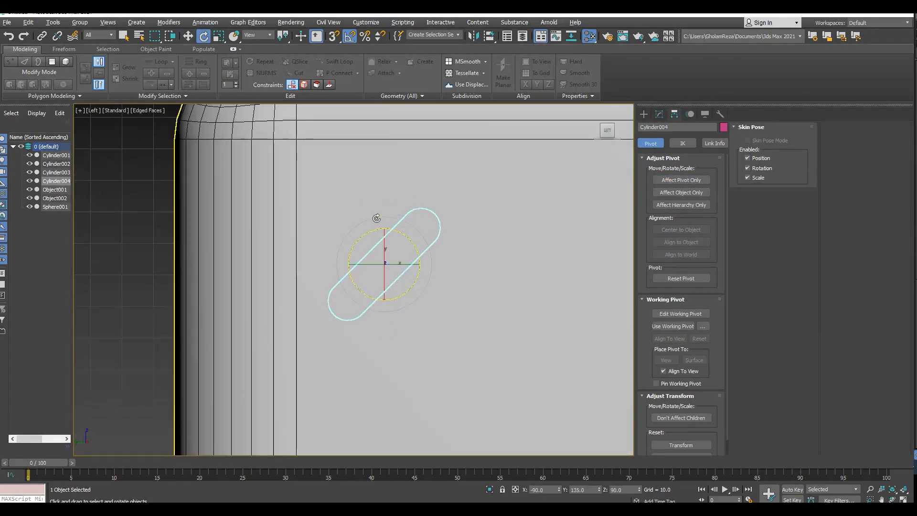
Position the diagonal capsule on the block's flat side at about X -35.97, Y -93.29, Z 149.14.
key(p)
scroll(376, 218, down, 6)
alt+middle_drag(376, 218, 425, 234)
key(w)
key(alt+w)
middle_click(267, 329)
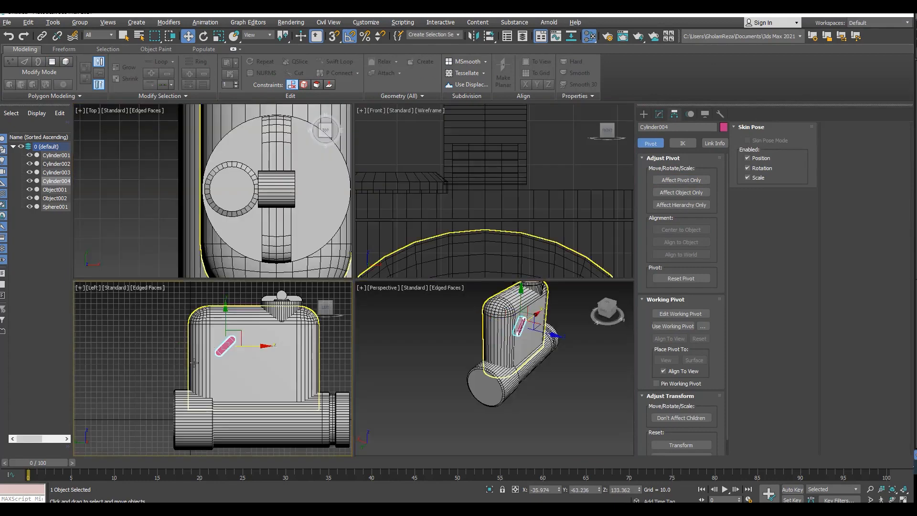
key(alt+w)
scroll(376, 244, up, 5)
scroll(380, 193, down, 5)
scroll(324, 195, up, 3)
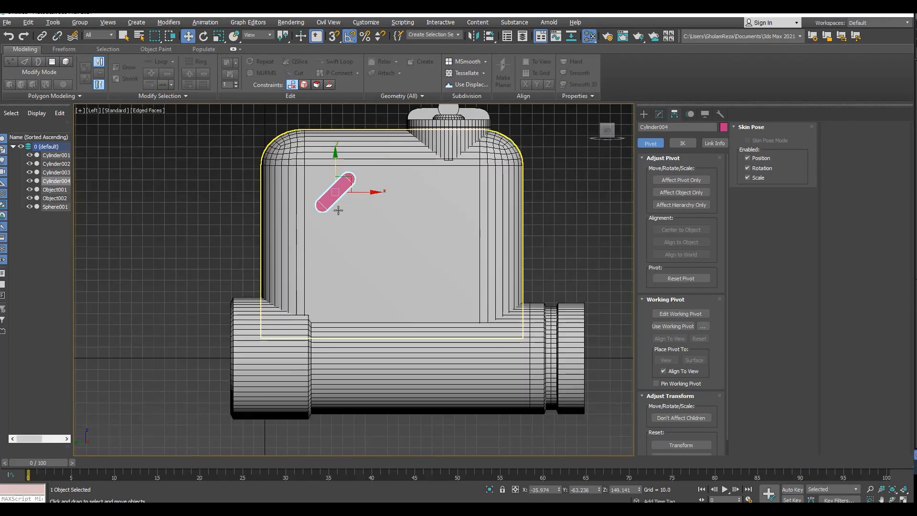
middle_drag(411, 197, 441, 164)
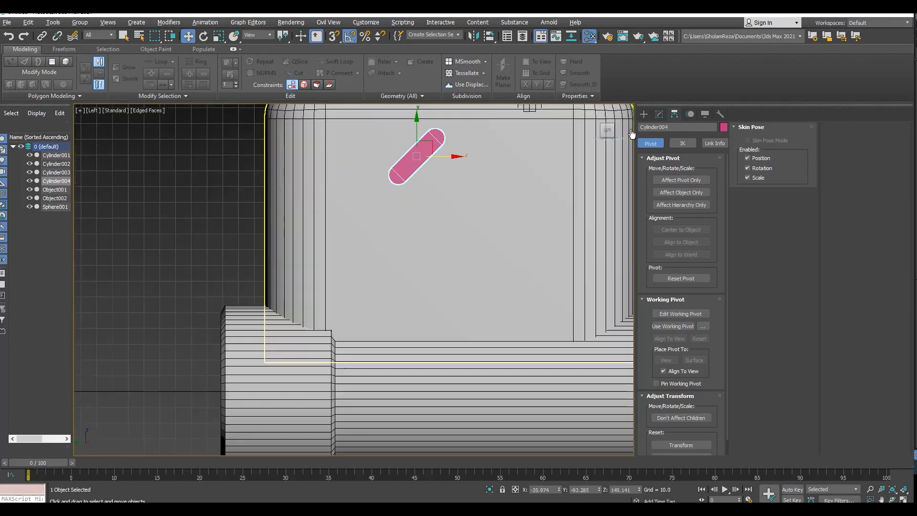
click(644, 114)
click(659, 192)
right_click(334, 239)
Copy the cylinder across the lid's rib down to where the block meets the thick end of the horizontal pipe.
scroll(329, 237, down, 4)
scroll(321, 257, up, 3)
middle_drag(321, 257, 305, 318)
click(458, 159)
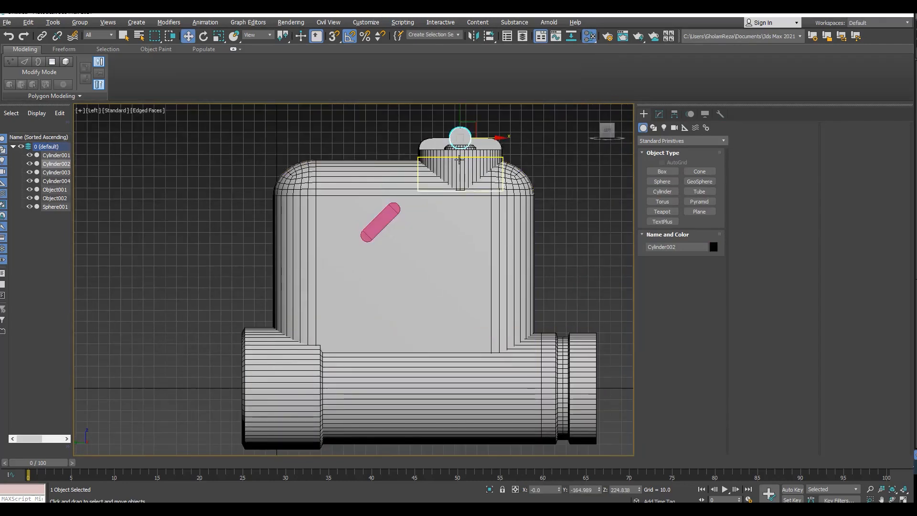
mouse_move(338, 321)
shift+mouse_down()
mouse_move(329, 340)
mouse_move(342, 321)
shift+mouse_up()
click(453, 303)
Scale the copied cylinder up uniformly and move it outward from the block to X about -28.31.
scroll(317, 348, up, 4)
key(r)
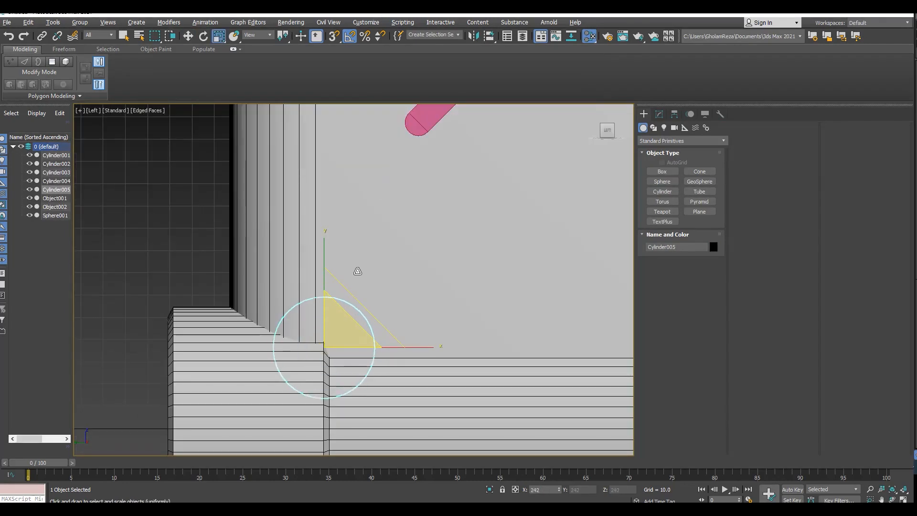
key(p)
key(w)
scroll(342, 276, up, 3)
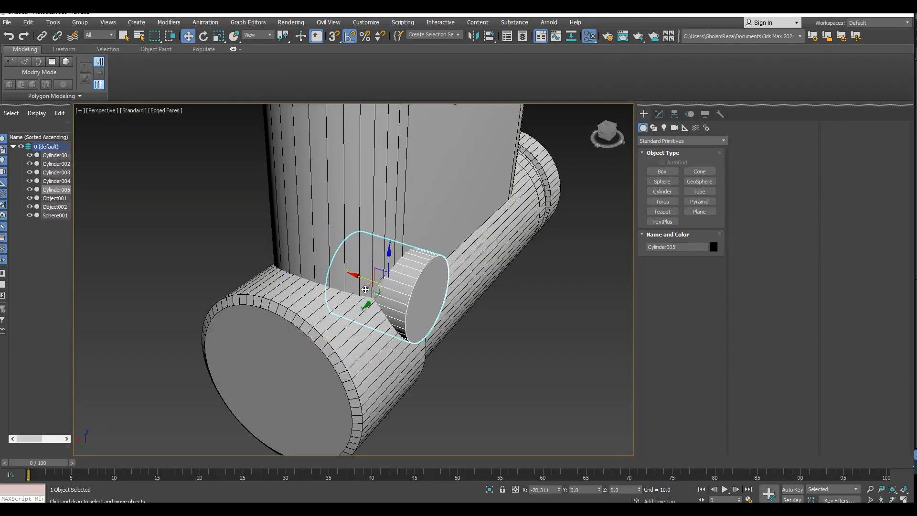
key(l)
scroll(324, 416, up, 3)
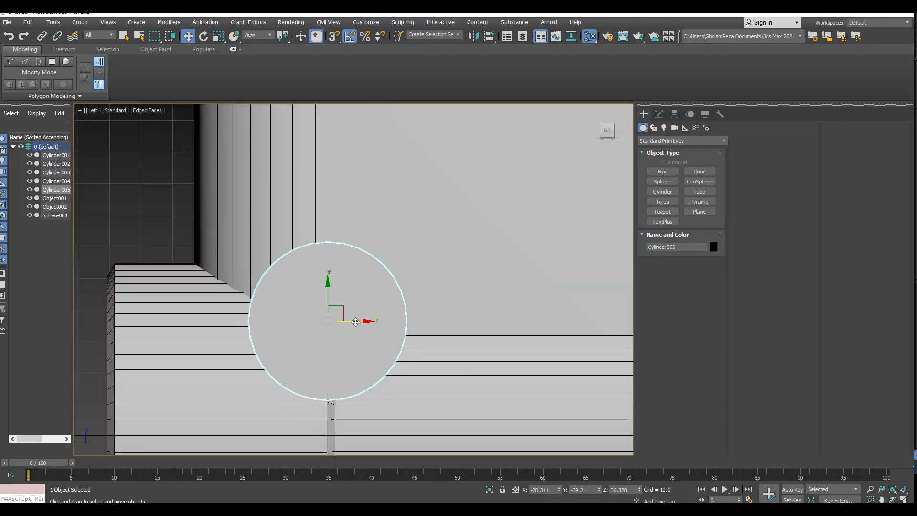
Refine the enlarged cylinder's position beside the pipe to about X -38.5, Y -39.02, Z 33.78.
key(alt+w)
middle_click(452, 383)
key(alt+w)
alt+middle_drag(452, 382, 409, 281)
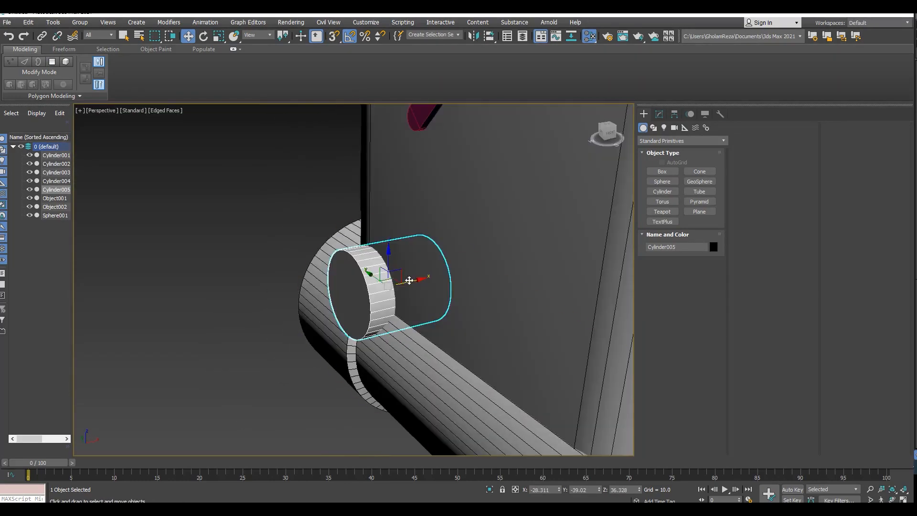
scroll(382, 322, up, 6)
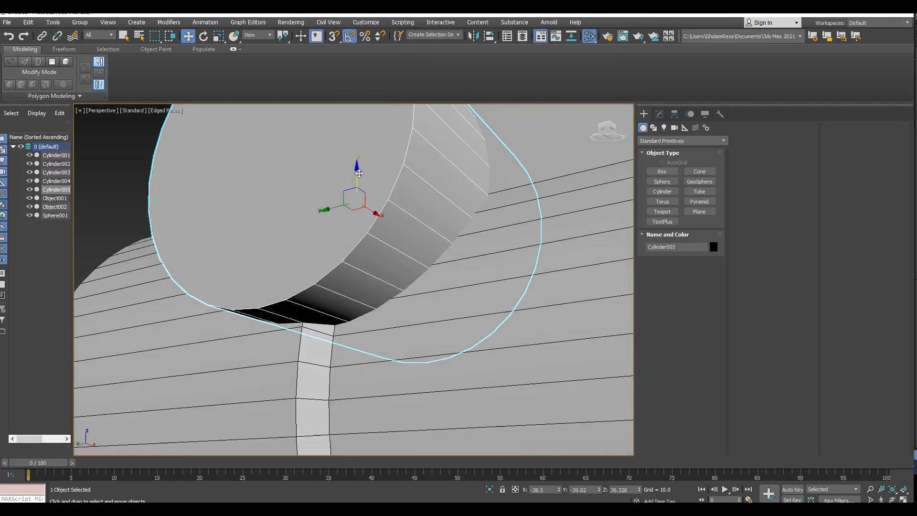
alt+middle_drag(358, 177, 451, 321)
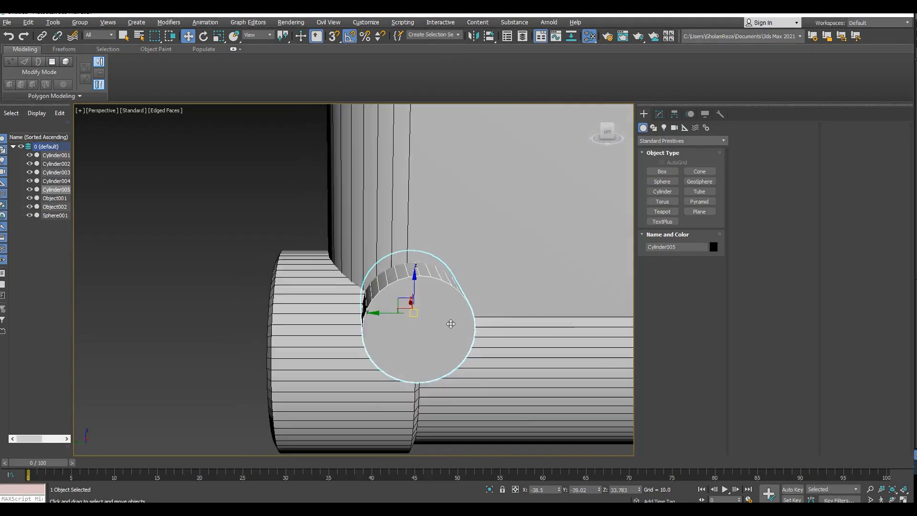
key(alt+w)
key(alt+w)
alt+middle_drag(471, 380, 360, 348)
Delete the outer end polygon of the enlarged cylinder.
key(4)
scroll(359, 347, up, 4)
click(364, 314)
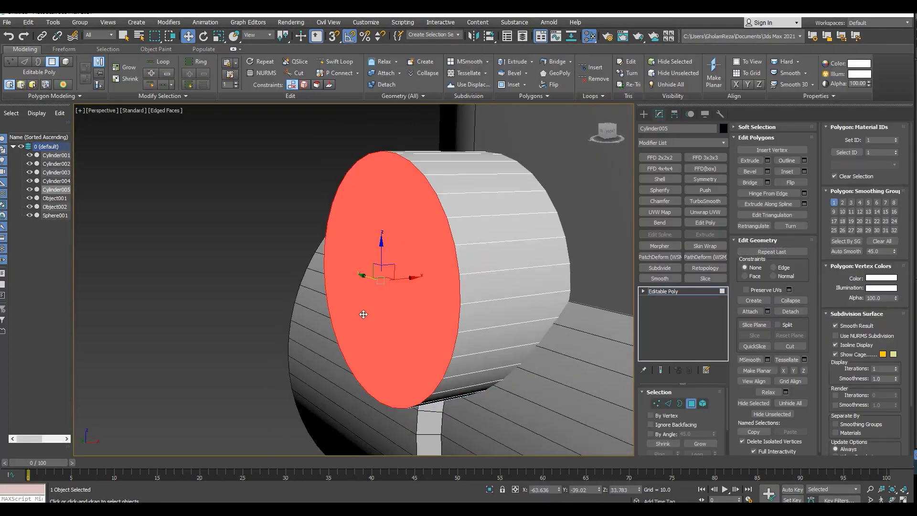
key(Delete)
Extend the cylinder's open border inward to form a rim and push it about 16 along X as a recess.
key(3)
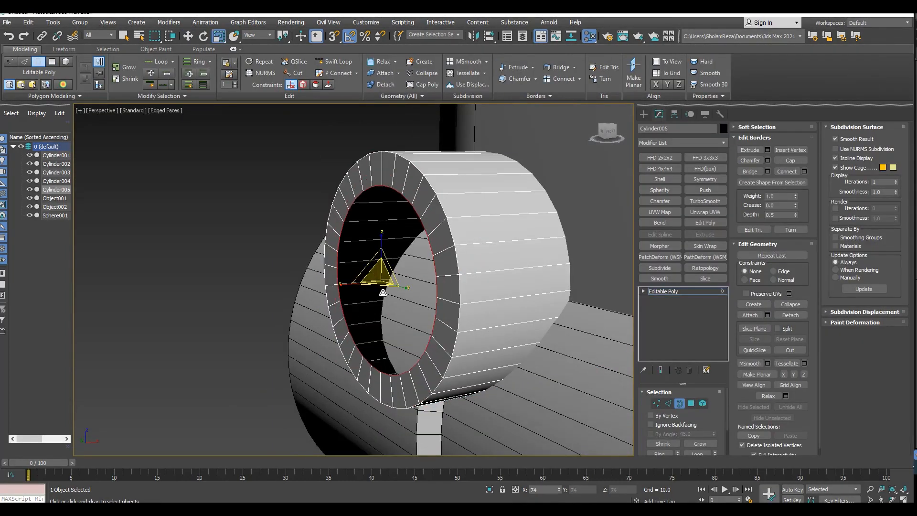
scroll(387, 304, up, 3)
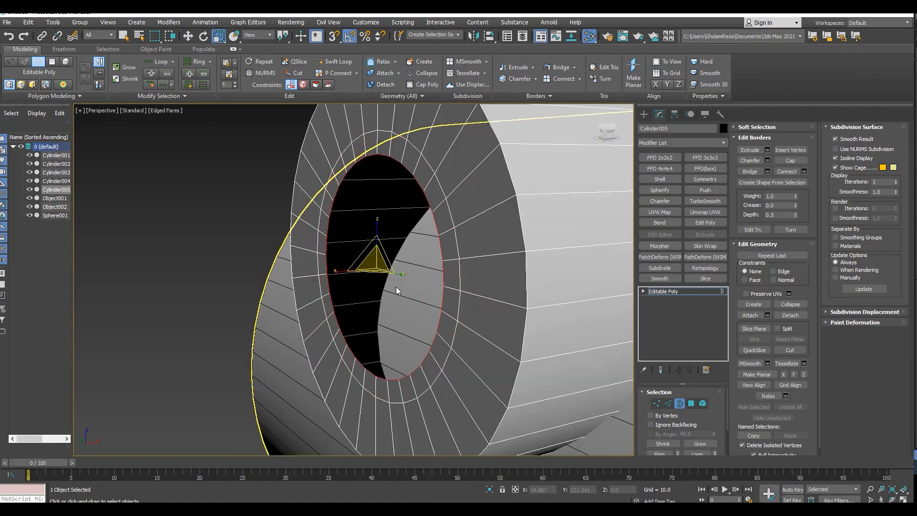
alt+middle_drag(408, 265, 390, 302)
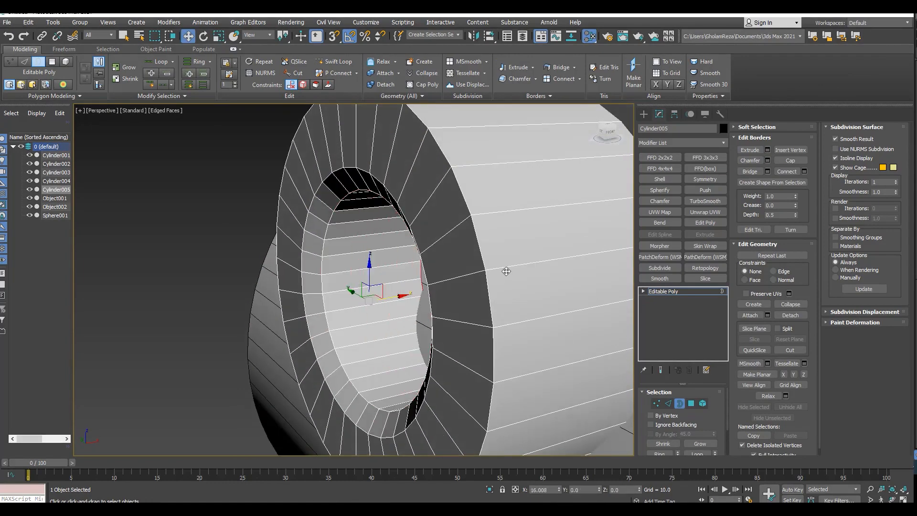
scroll(473, 287, down, 10)
key(F4)
key(3)
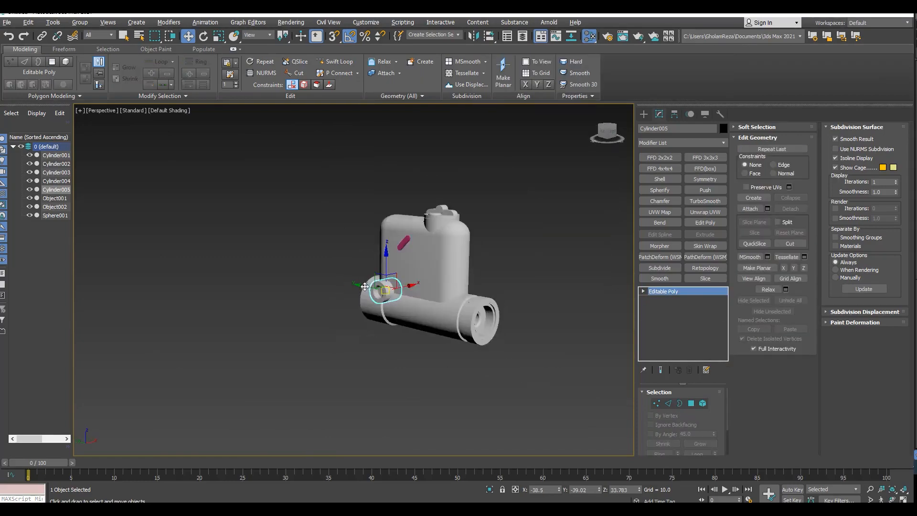
Copy the recessed cylinder along the pipe to the block's opposite lower corner, at Y about -192.78.
key(alt+w)
middle_click(247, 359)
key(alt+w)
scroll(195, 275, down, 4)
scroll(253, 301, up, 2)
mouse_move(267, 285)
shift+mouse_down()
mouse_move(439, 278)
mouse_move(477, 289)
shift+mouse_up()
key(s)
key(alt+w)
middle_click(501, 325)
key(alt+w)
key(F4)
scroll(564, 287, up, 5)
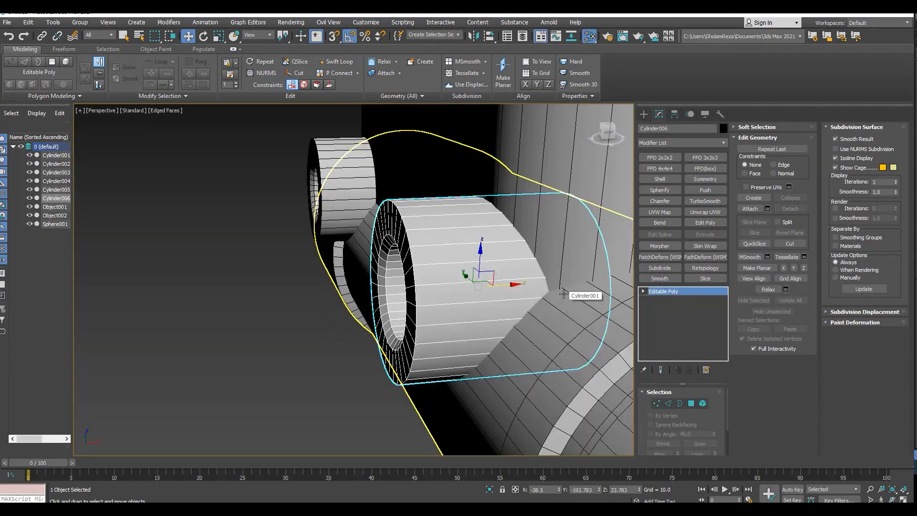
Add several closely spaced Swift Loop edge loops around the pipe where the copied recessed cylinder meets it.
scroll(549, 284, down, 4)
alt+middle_drag(482, 282, 457, 312)
scroll(471, 245, up, 4)
scroll(471, 245, down, 4)
scroll(487, 328, down, 4)
click(477, 331)
scroll(475, 329, up, 5)
key(alt+1)
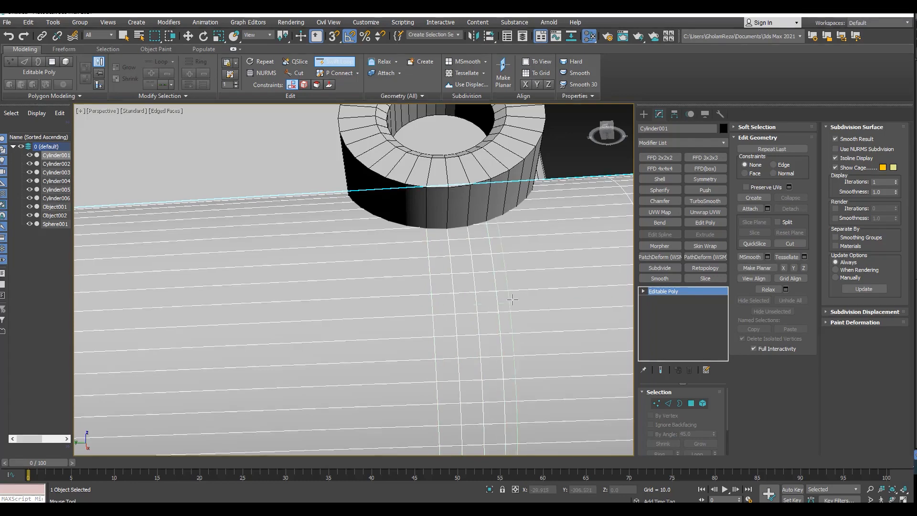
alt+middle_drag(531, 293, 465, 315)
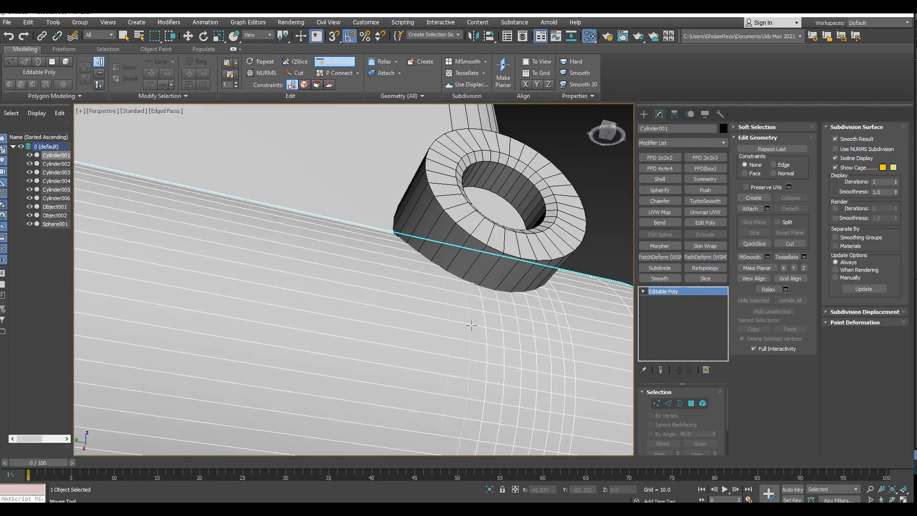
scroll(463, 316, up, 4)
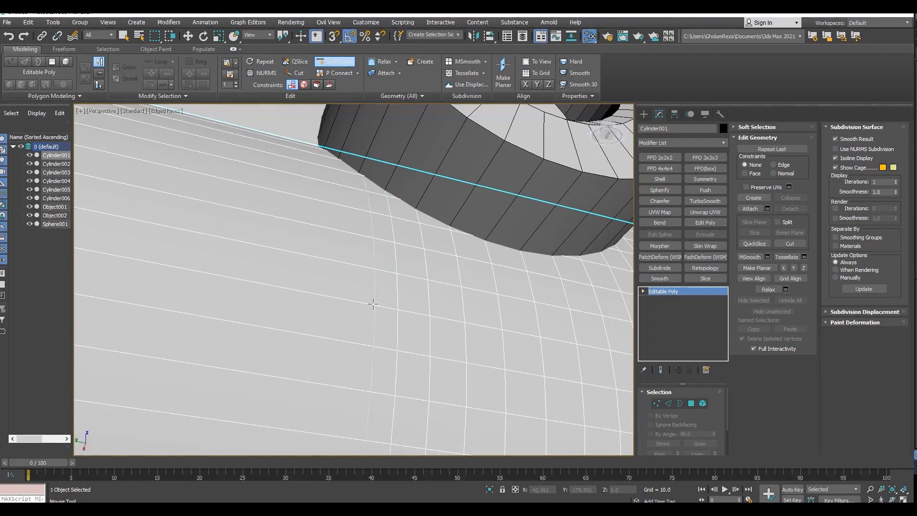
click(347, 293)
right_click(348, 293)
scroll(382, 286, down, 8)
Add Swift Loop edge loops around the pipe beneath the original recessed cylinder, on both sides of the stepped edge.
alt+middle_drag(348, 301, 381, 308)
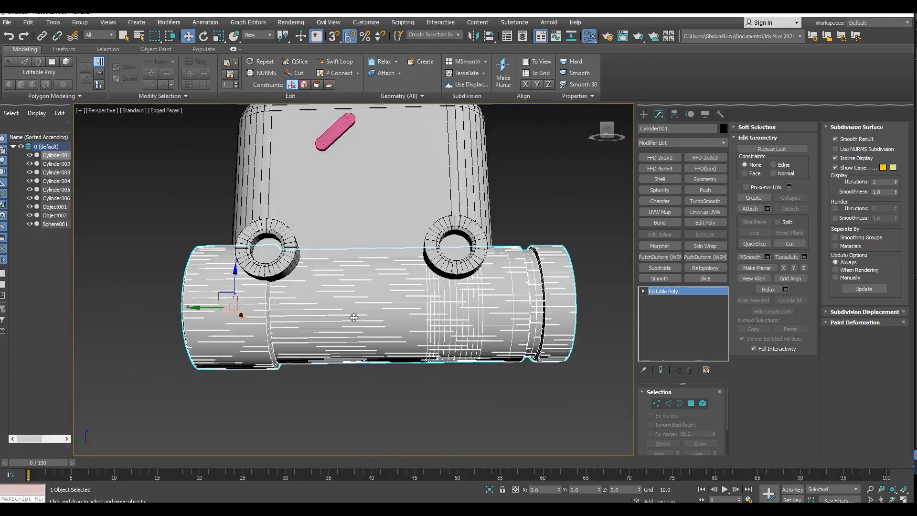
scroll(266, 318, up, 5)
key(alt+1)
scroll(328, 210, up, 3)
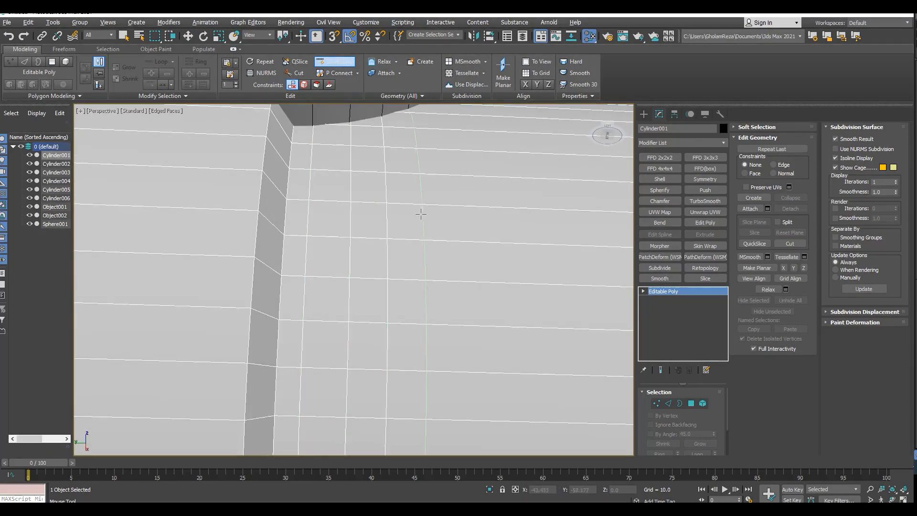
scroll(397, 273, down, 2)
alt+middle_drag(440, 273, 366, 264)
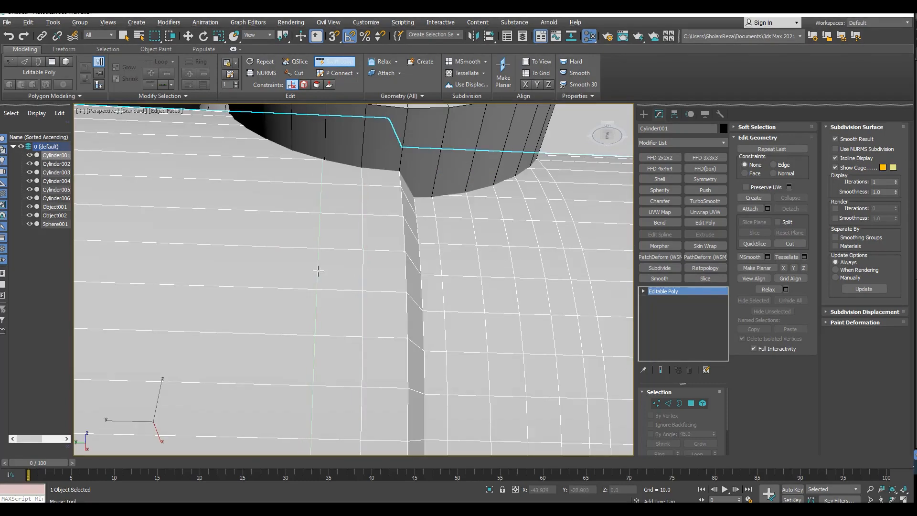
middle_drag(286, 267, 442, 335)
scroll(382, 306, down, 4)
scroll(492, 280, up, 2)
right_click(501, 277)
scroll(501, 277, down, 5)
scroll(409, 347, up, 5)
scroll(431, 336, down, 4)
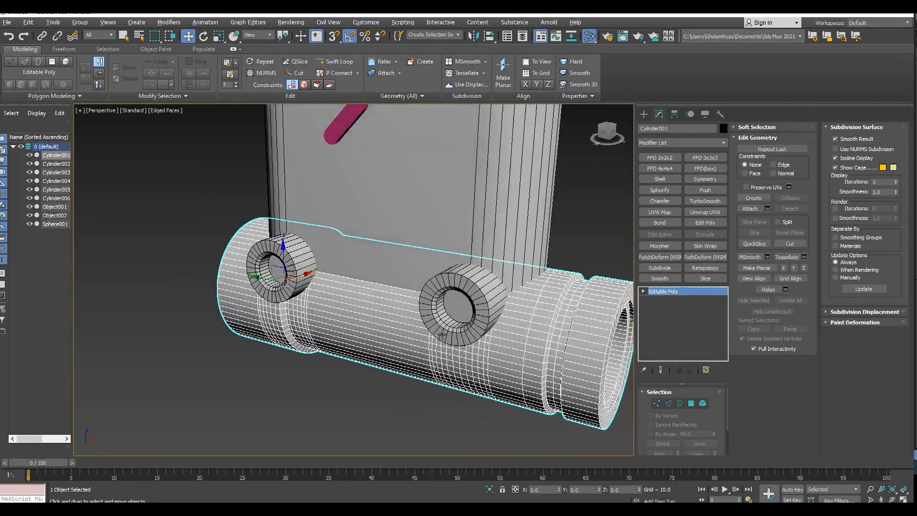
Move the pink diagonal capsule sideways toward the block's edge in the Left view, keeping it near the upper corner.
key(l)
key(f)
key(l)
scroll(254, 228, down, 5)
click(259, 200)
scroll(259, 201, up, 5)
middle_drag(260, 203, 333, 199)
drag(333, 205, 247, 213)
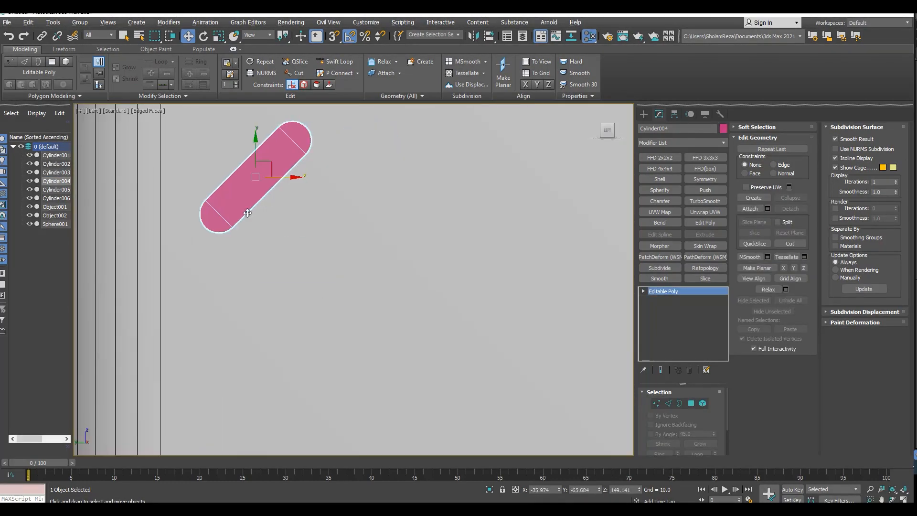
Make three copies of the diagonal capsule in a vertical row below it, spaced about 22 apart.
scroll(247, 213, down, 3)
middle_drag(247, 213, 367, 203)
shift+drag(373, 141, 374, 190)
click(480, 264)
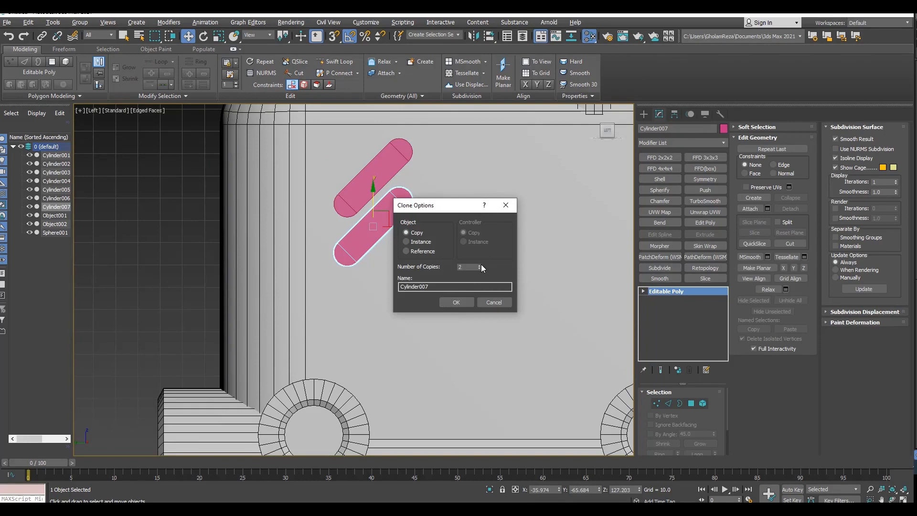
click(456, 302)
Create a small low-segment sphere beside the block in the Left view and convert it to an editable poly.
scroll(460, 298, down, 5)
key(ctrl+d)
scroll(417, 313, up, 4)
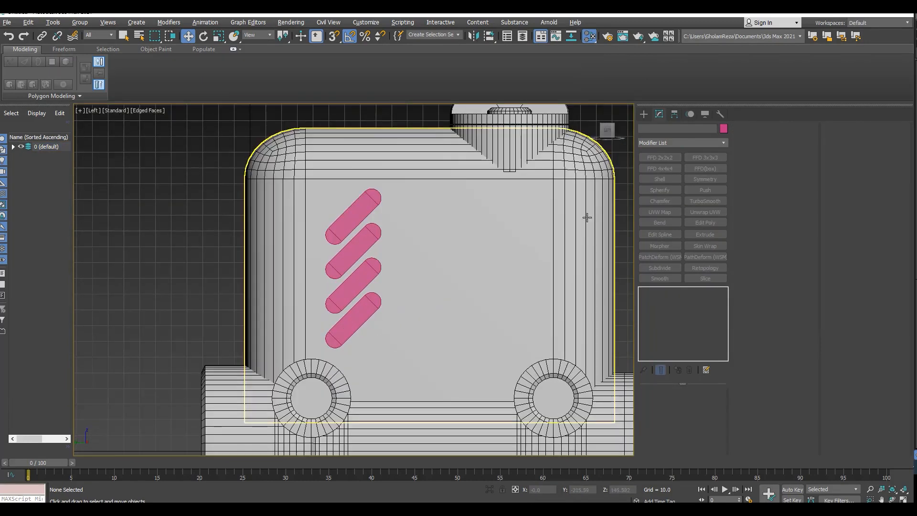
scroll(409, 273, down, 4)
scroll(515, 285, up, 5)
click(644, 114)
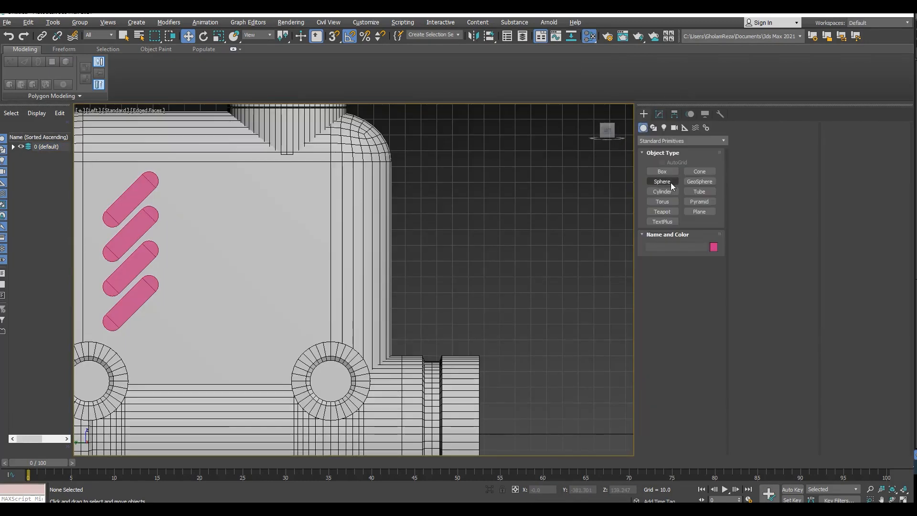
click(670, 182)
mouse_move(557, 221)
mouse_down()
mouse_move(574, 209)
mouse_move(541, 216)
mouse_up()
right_click(576, 208)
scroll(578, 206, up, 3)
right_click(549, 223)
click(558, 226)
Remove the alternate diagonal edges meeting at the sphere's pole so that its cap consists of quads.
key(F3)
scroll(544, 229, up, 5)
key(2)
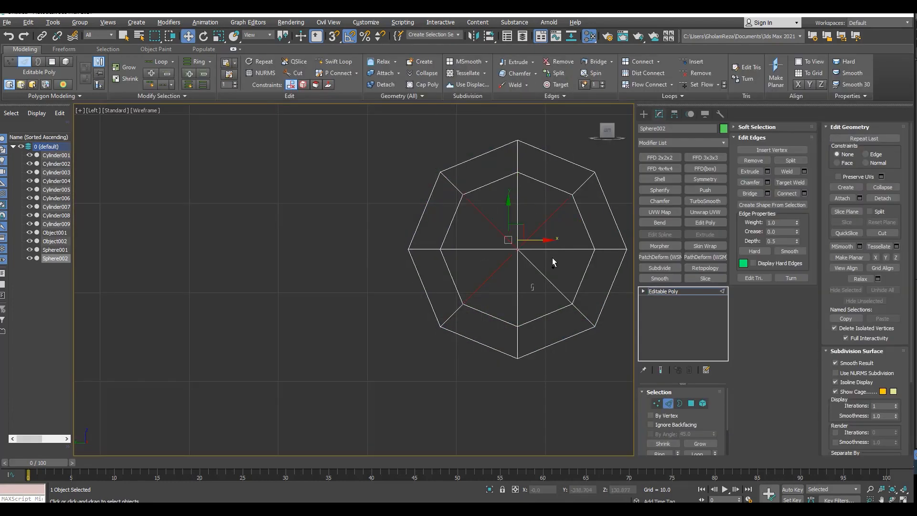
ctrl+drag(532, 287, 552, 258)
key(ctrl+BackSpace)
key(2)
Apply TurboSmooth and Spherify to the sphere and collapse it to an editable poly.
click(692, 200)
click(664, 191)
key(F3)
right_click(516, 231)
scroll(517, 236, down, 5)
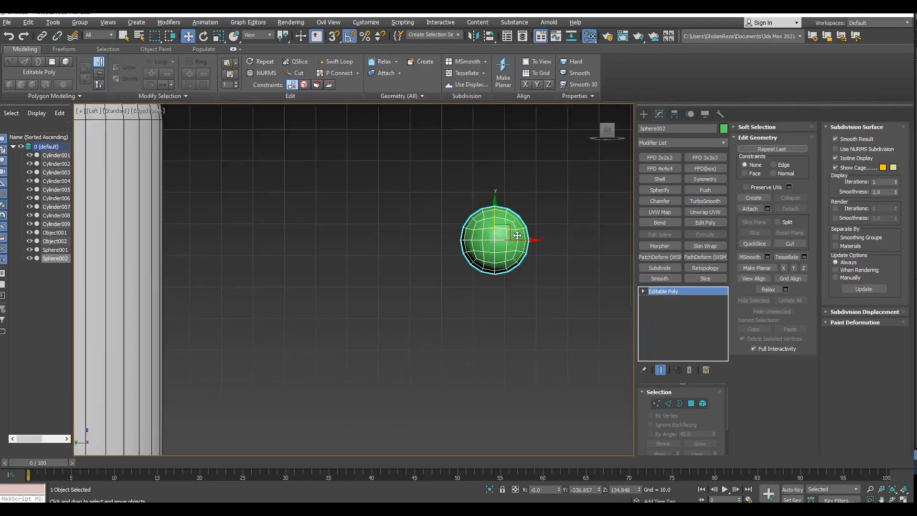
Try to stretch the sphere into a capsule by bevelling one half with zero height and moving it away.
scroll(517, 235, down, 2)
scroll(517, 235, up, 5)
key(4)
drag(480, 179, 420, 305)
click(767, 172)
right_click(361, 299)
right_click(359, 314)
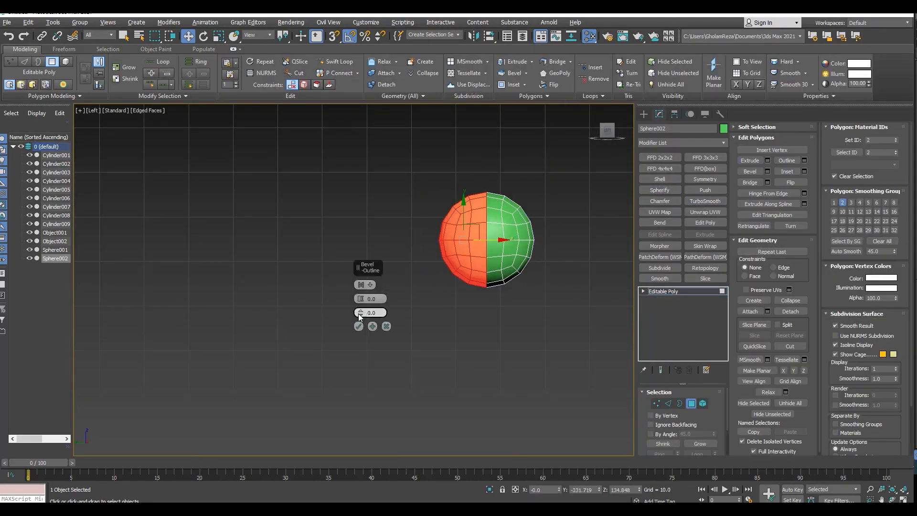
drag(475, 242, 380, 244)
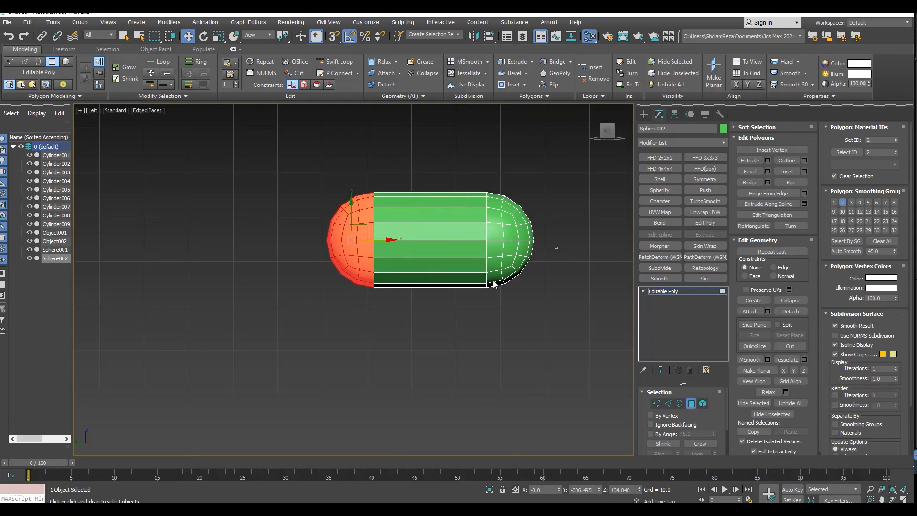
drag(556, 248, 315, 305)
Undo the capsule stretch and the sphere's conversion, going back to its modifier stack.
scroll(441, 259, up, 5)
key(F3)
key(ctrl+z)
key(ctrl+z)
key(ctrl+z)
key(ctrl+z)
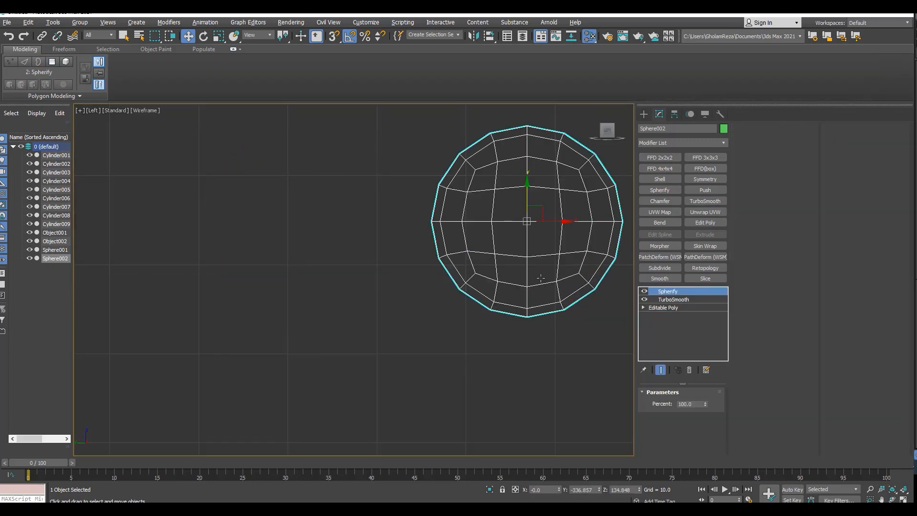
key(ctrl+z)
key(ctrl+z)
key(ctrl+z)
Extrude one half of the smoothed sphere with zero height and move it toward the block to form a capsule.
drag(358, 349, 518, 119)
click(767, 160)
right_click(359, 300)
click(359, 325)
drag(504, 222, 361, 224)
scroll(367, 227, down, 3)
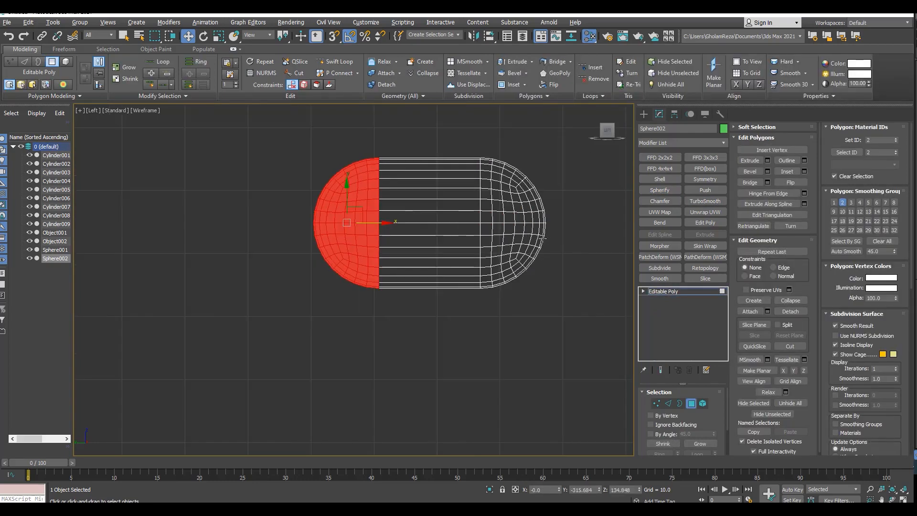
Select the vertices of the capsule's lower half and flatten them onto the horizontal midline, leaving a half capsule.
drag(556, 232, 312, 307)
ctrl+click(657, 405)
alt+drag(571, 186, 257, 229)
scroll(464, 254, up, 2)
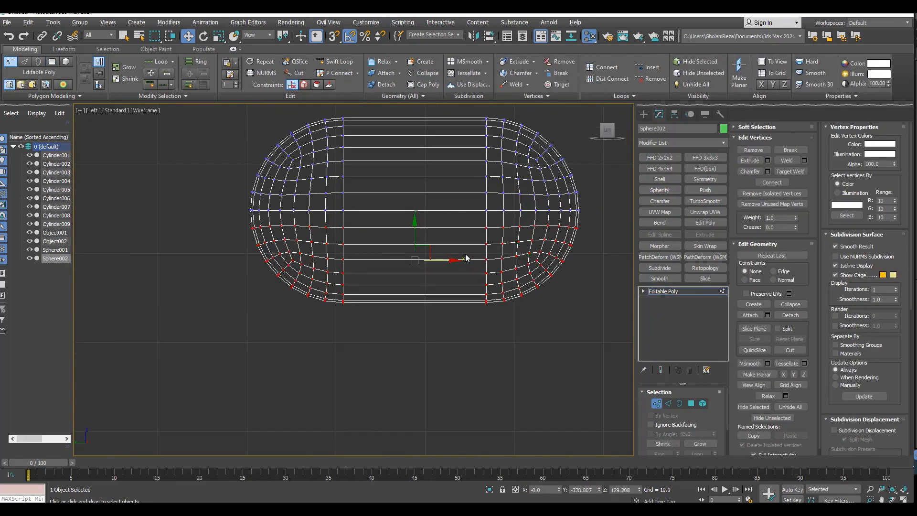
key(alt+z)
key(p)
alt+middle_drag(480, 289, 434, 194)
key(alt+w)
key(alt+w)
key(1)
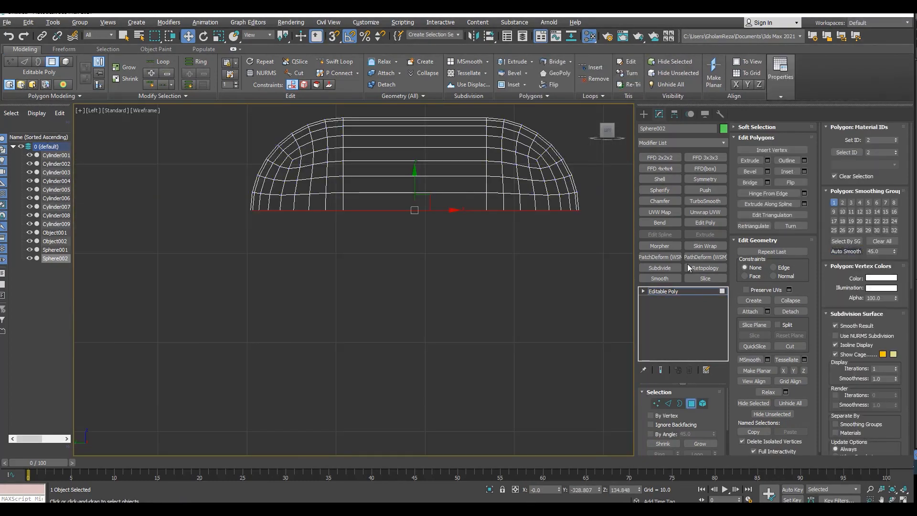
Scale the half capsule vertically to lower its dome and return to shaded display.
scroll(414, 225, up, 3)
key(r)
drag(483, 250, 483, 262)
key(F3)
key(e)
scroll(463, 296, down, 2)
drag(466, 298, 468, 329)
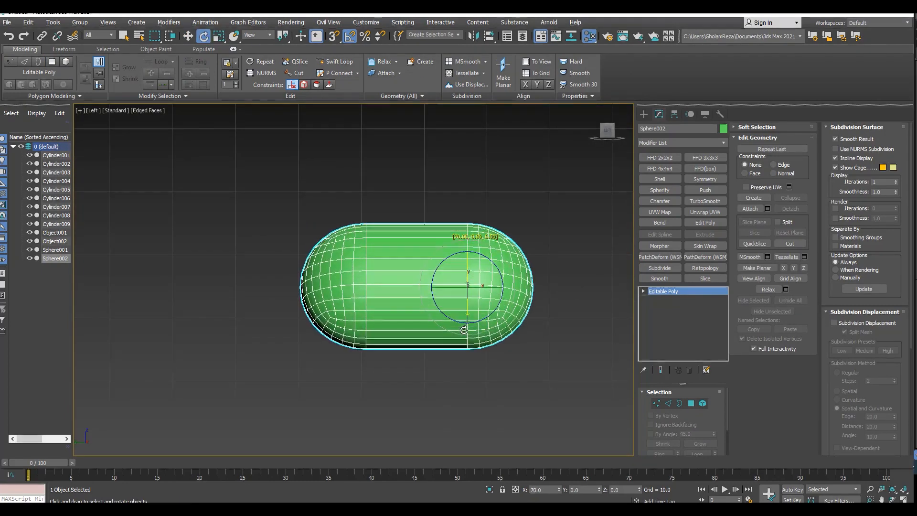
key(ctrl+z)
Extrude the half capsule's flat underside polygons and move them down to form a short straight rim.
key(alt+w)
click(532, 348)
key(alt+w)
key(4)
alt+middle_drag(477, 223, 478, 234)
click(767, 171)
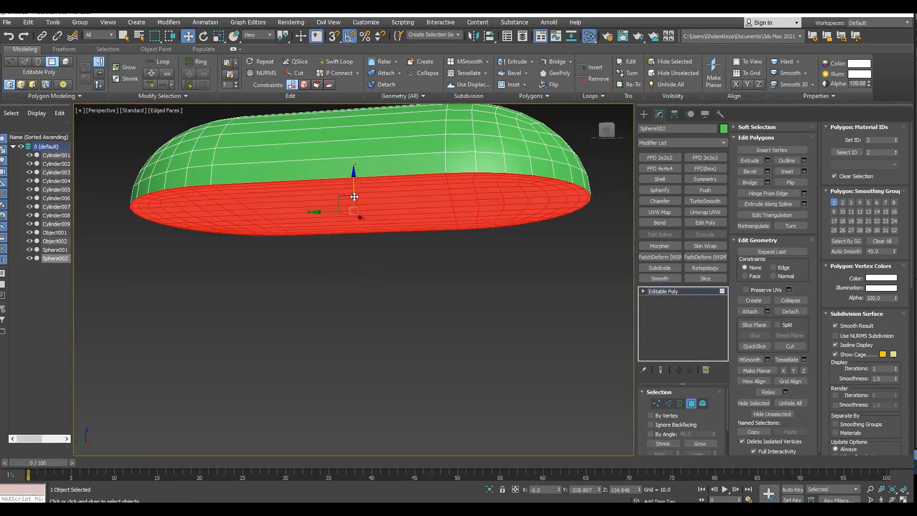
shift+drag(354, 197, 354, 216)
click(429, 189)
shift+click(461, 185)
key(4)
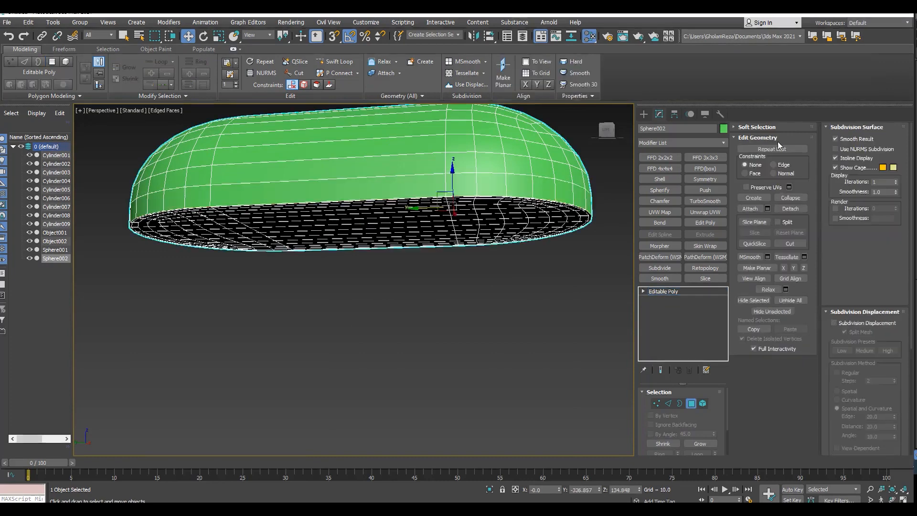
Set the half capsule's object colour to black and show it shaded without edges.
click(723, 128)
click(528, 282)
click(504, 313)
alt+middle_drag(423, 238, 427, 307)
key(F4)
scroll(428, 307, down, 3)
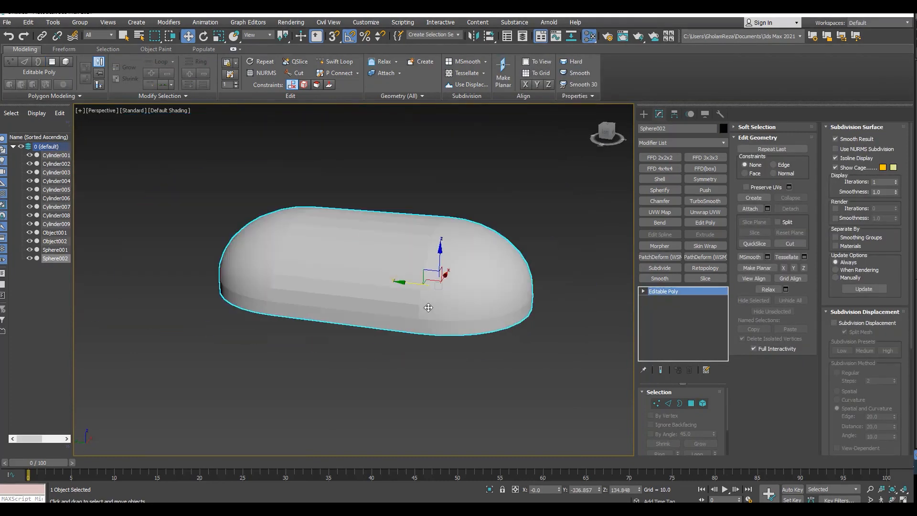
Auto-smooth all polygons of the half capsule with the 45.0 threshold.
key(4)
key(ctrl+i)
click(849, 251)
click(559, 306)
scroll(457, 321, up, 3)
click(669, 293)
scroll(450, 279, down, 5)
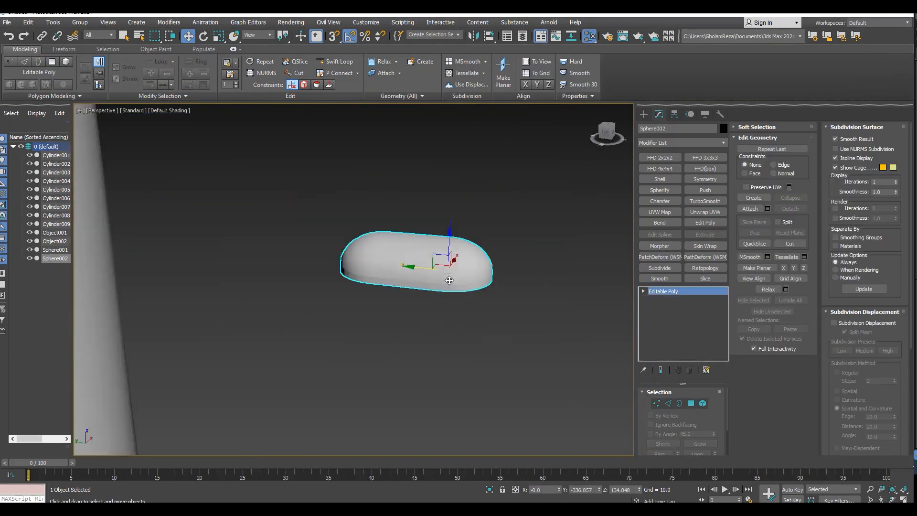
Rotate the half capsule in the Left view so its dome faces outward and its flat side faces the block.
key(alt+w)
right_click(291, 382)
key(alt+w)
scroll(482, 240, down, 8)
scroll(482, 240, up, 5)
key(e)
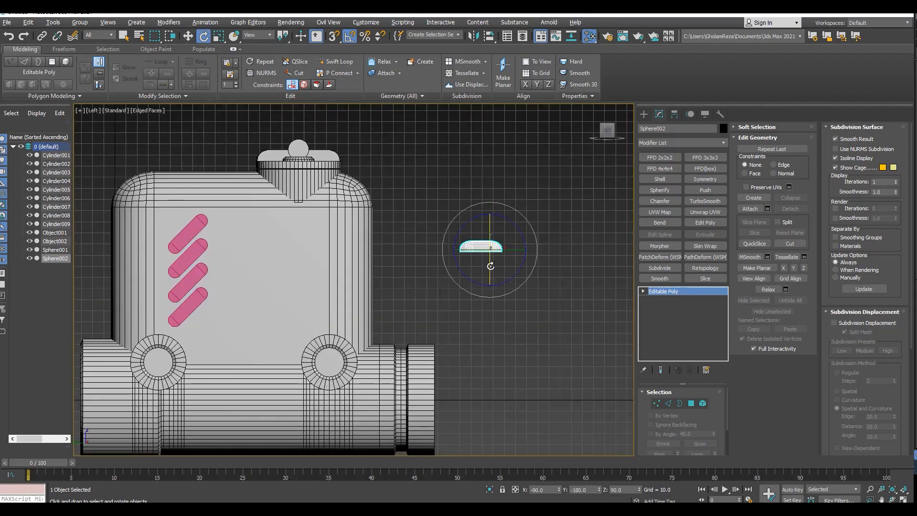
drag(408, 260, 497, 257)
scroll(449, 249, up, 8)
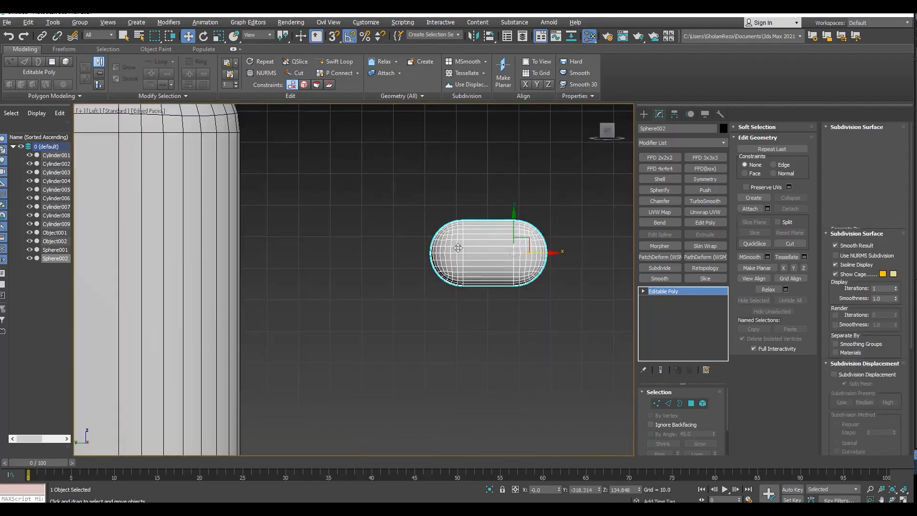
Lengthen the half capsule by moving the vertices of the end nearest the block further out.
key(1)
key(1)
key(r)
key(1)
drag(348, 177, 462, 325)
key(w)
drag(470, 253, 372, 262)
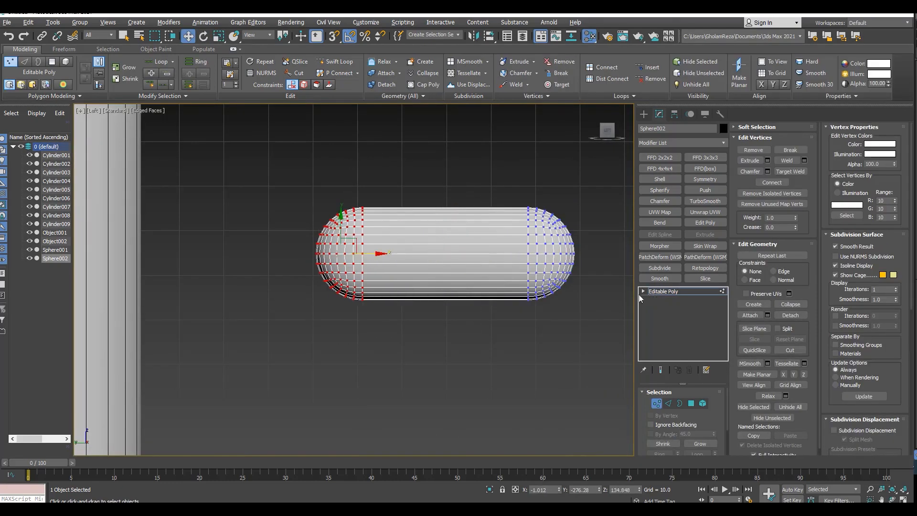
click(662, 292)
Centre the half capsule's pivot on the object and scale it uniformly to about 53 percent.
key(r)
click(674, 114)
click(680, 180)
click(681, 230)
scroll(439, 250, down, 5)
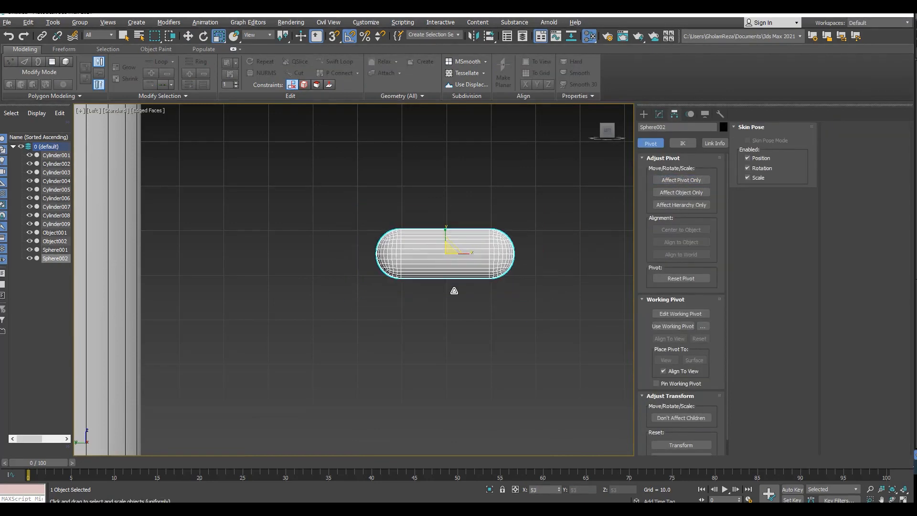
Position the half capsule on the block's side face beside the upper part of the diagonal row and seat it into the surface.
scroll(584, 252, down, 9)
key(w)
scroll(313, 236, up, 5)
drag(411, 234, 422, 192)
key(alt+w)
right_click(442, 310)
key(alt+w)
scroll(434, 304, down, 5)
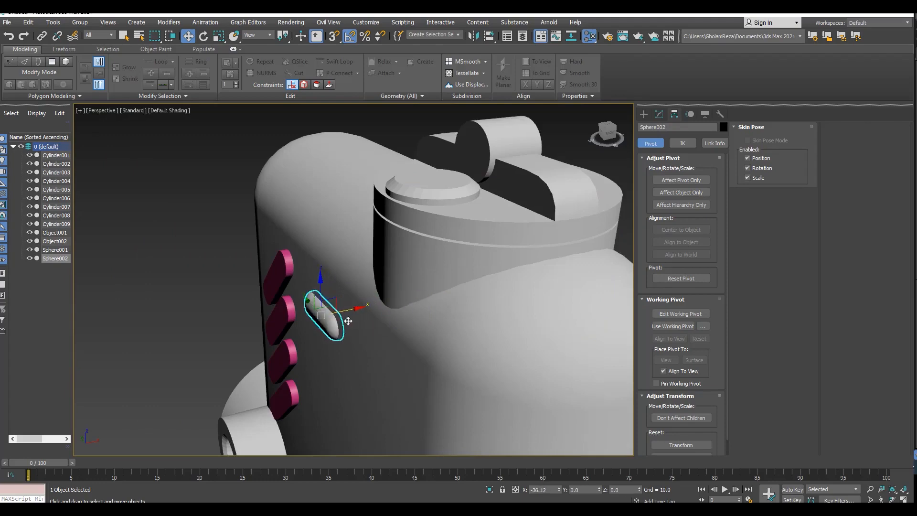
scroll(330, 321, up, 5)
key(F4)
drag(328, 279, 292, 283)
Clone the half capsule diagonally downward in the Left view, placing the copy closer to the pink diagonal row.
key(alt+w)
right_click(302, 306)
key(alt+w)
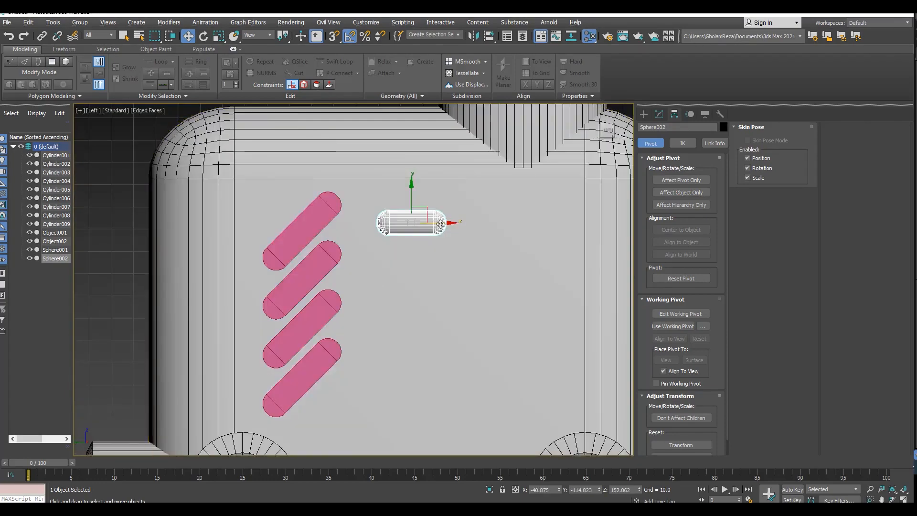
scroll(423, 221, up, 4)
scroll(456, 226, up, 3)
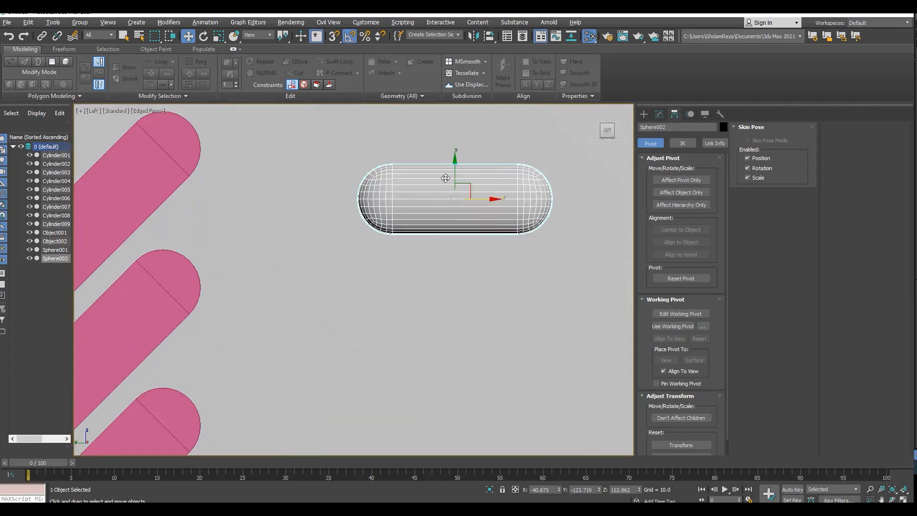
mouse_move(455, 186)
shift+mouse_down()
mouse_move(454, 296)
mouse_move(386, 314)
mouse_move(331, 296)
shift+mouse_up()
key(Return)
scroll(365, 301, down, 4)
scroll(350, 296, up, 2)
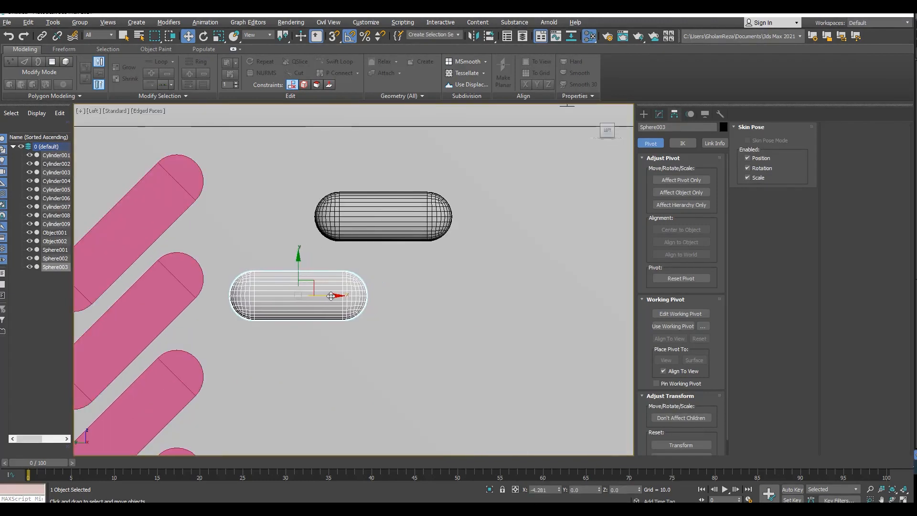
Align the copy's pivot horizontally with the original half capsule's centre and mirror the copy with a flipped X-axis Symmetry modifier.
click(659, 114)
click(673, 117)
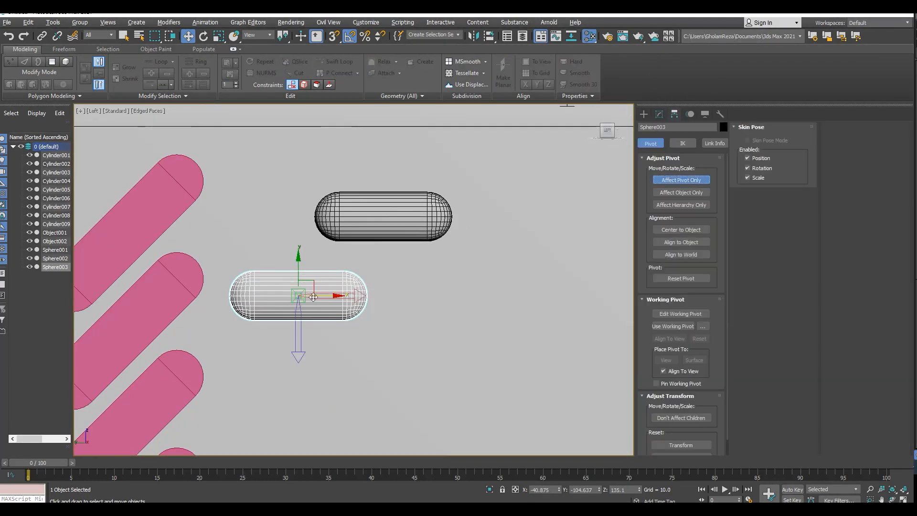
drag(387, 215, 388, 216)
key(s)
middle_drag(431, 289, 417, 289)
click(680, 180)
click(659, 115)
click(705, 179)
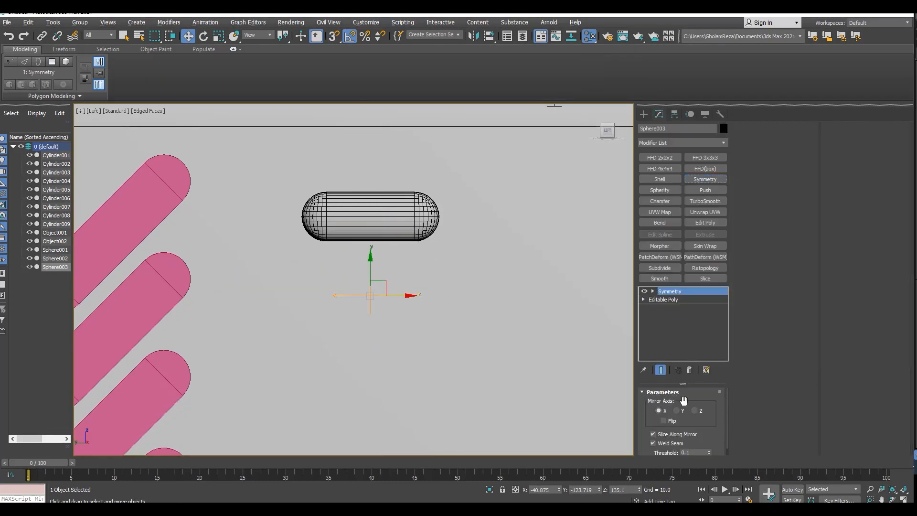
click(665, 421)
Select the upper half capsule together with the mirrored pair and clone them straight down as a second set.
middle_drag(352, 319, 392, 270)
ctrl+click(393, 185)
shift+drag(411, 179, 422, 339)
click(464, 309)
scroll(424, 247, down, 8)
Select both sets of half capsules and move them down together on the block face.
scroll(436, 253, up, 6)
ctrl+click(449, 233)
ctrl+click(405, 185)
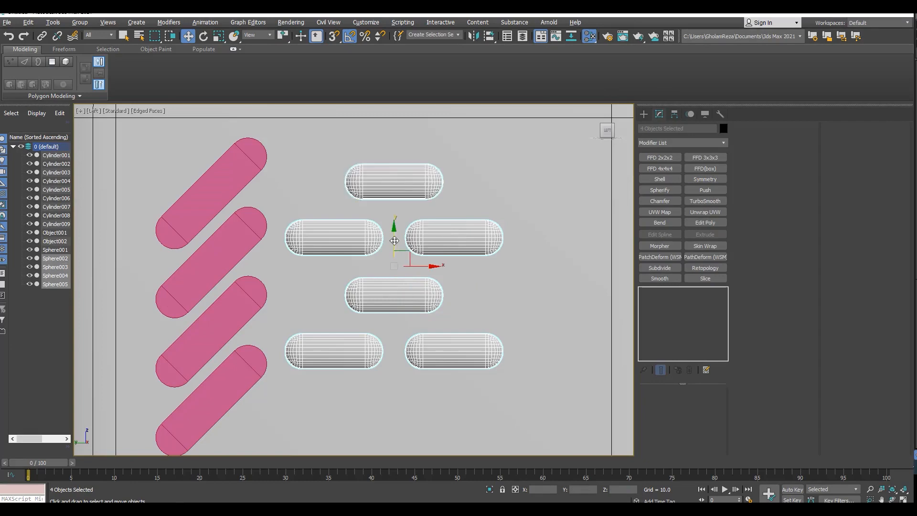
drag(395, 240, 395, 272)
middle_drag(400, 255, 398, 244)
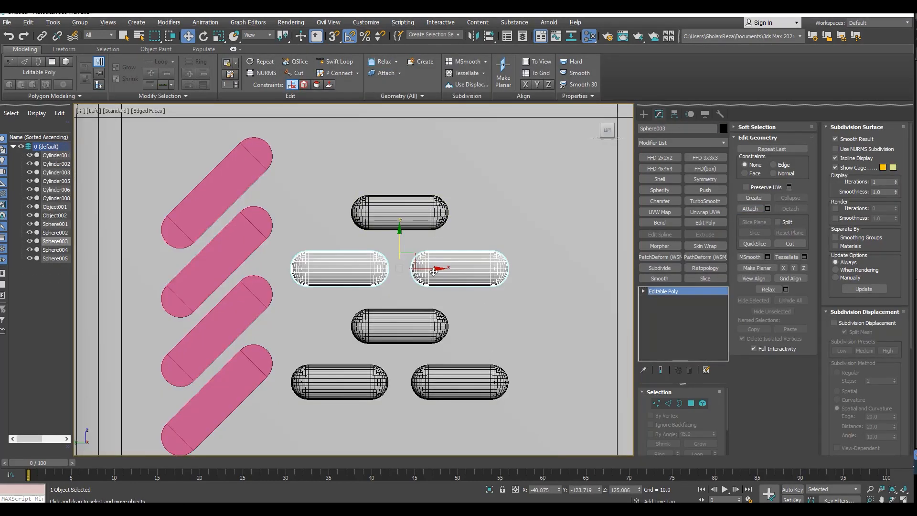
Attach all six half capsules into one object and shift it slightly toward the diagonal row.
click(399, 213)
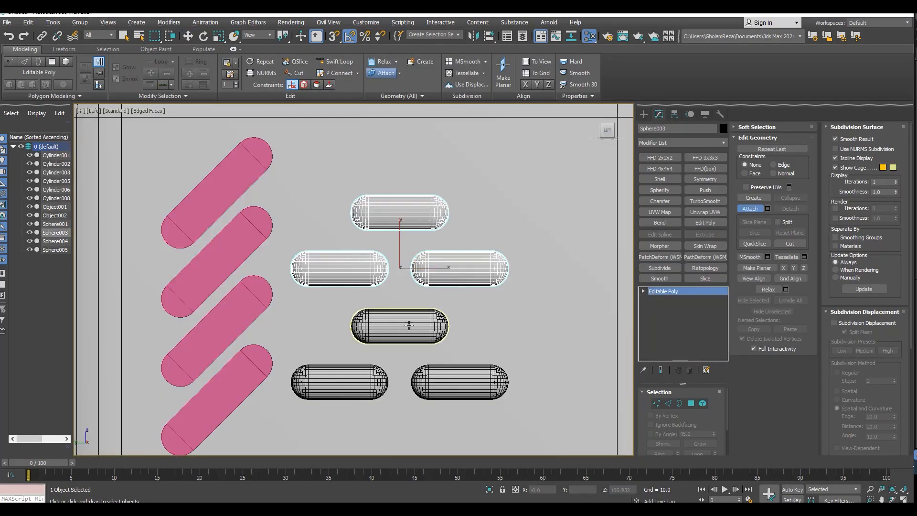
click(399, 326)
click(339, 381)
click(460, 381)
key(ctrl+z)
key(w)
drag(427, 268, 418, 268)
Examine the arrangement of the diagonal row and half capsules on the block from the Left and Perspective views.
click(233, 315)
scroll(280, 293, down, 4)
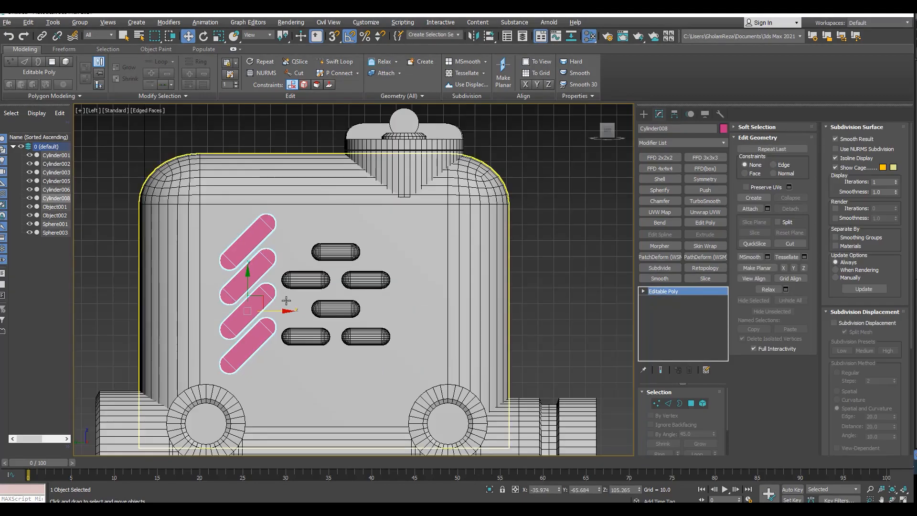
middle_drag(278, 316, 286, 281)
click(540, 271)
scroll(514, 276, down, 3)
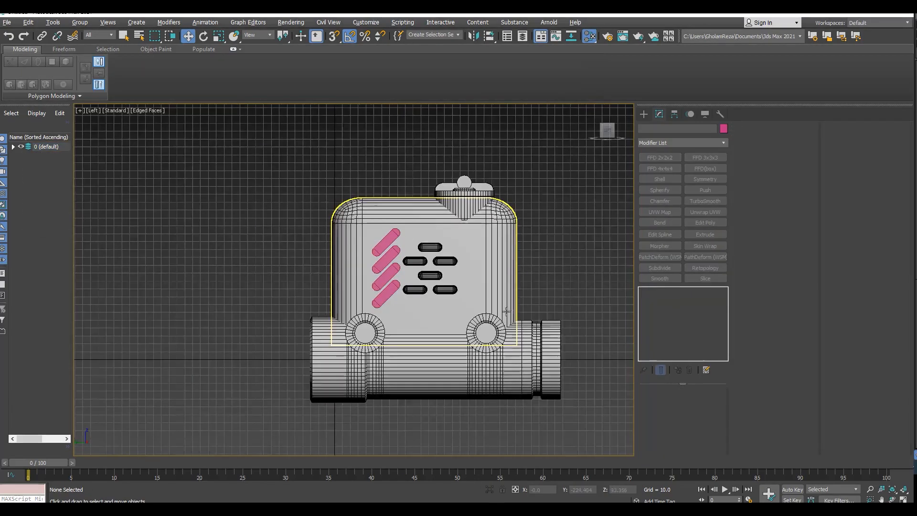
key(p)
alt+middle_drag(448, 336, 407, 343)
scroll(407, 344, up, 5)
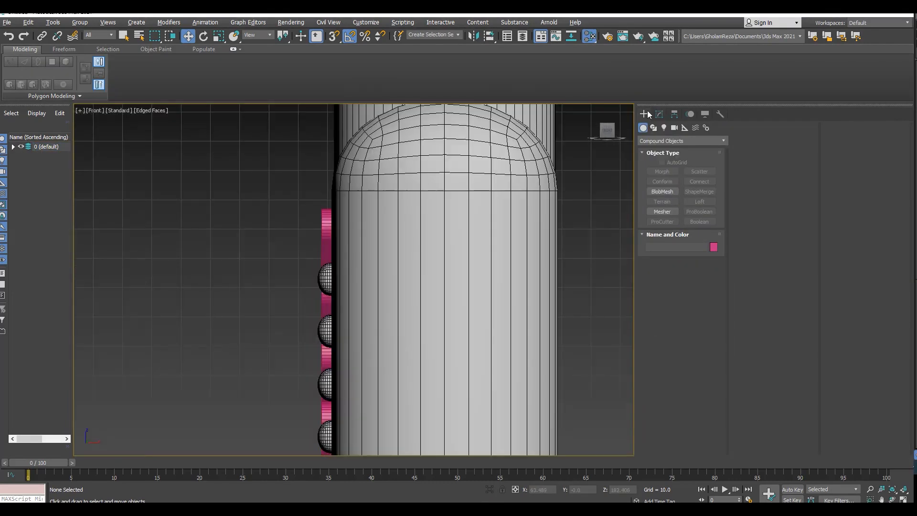
Create a cylinder of about 7.36 radius and 16.15 height and place it against the block's rounded vertical edge.
click(672, 141)
click(668, 149)
click(662, 192)
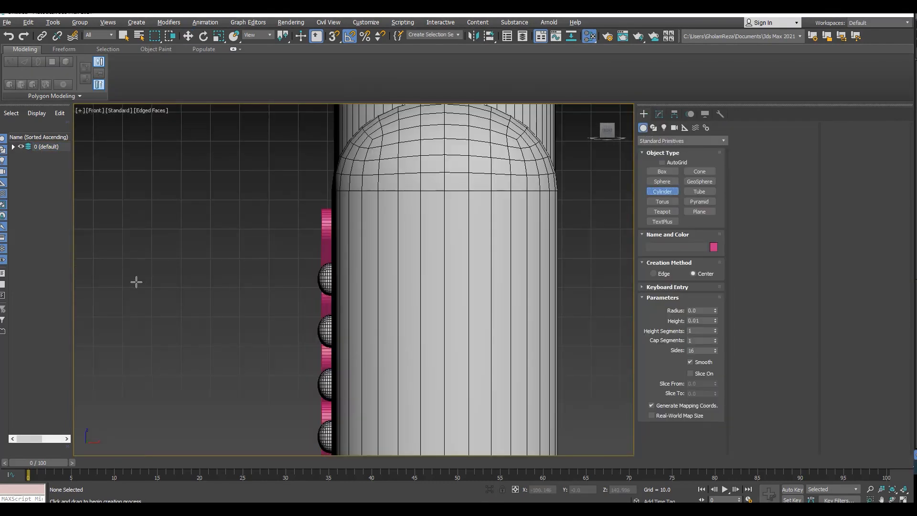
key(w)
scroll(217, 290, up, 2)
drag(222, 256, 385, 158)
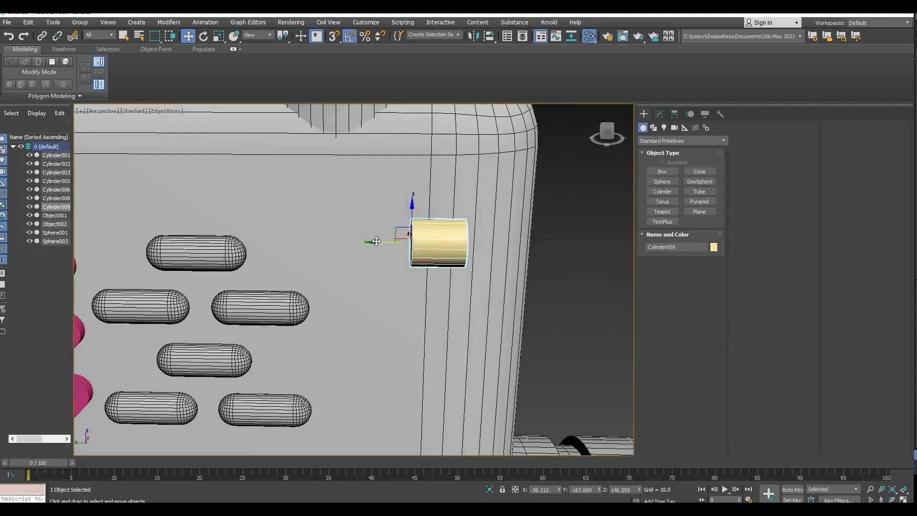
scroll(444, 198, up, 4)
alt+middle_drag(445, 197, 363, 224)
Lengthen the cylinder and clone two evenly spaced copies of it down along the block's rounded edge.
click(660, 114)
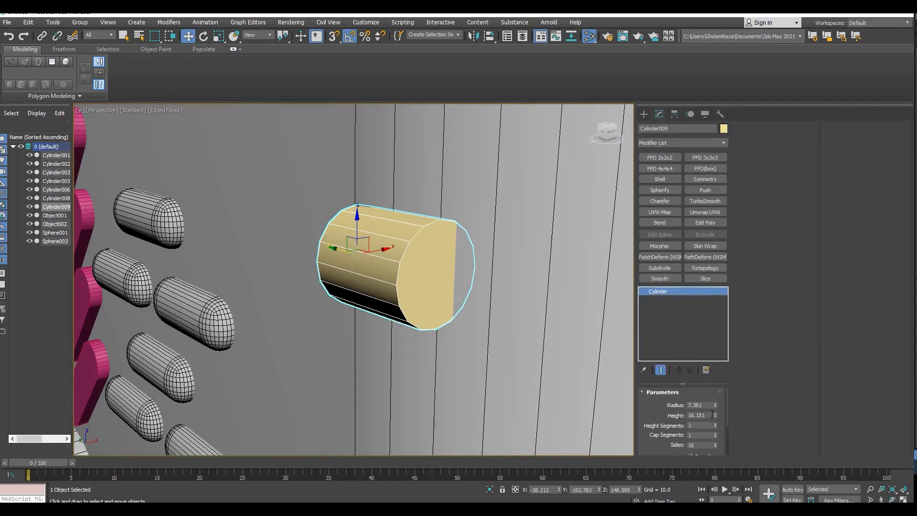
drag(715, 415, 715, 384)
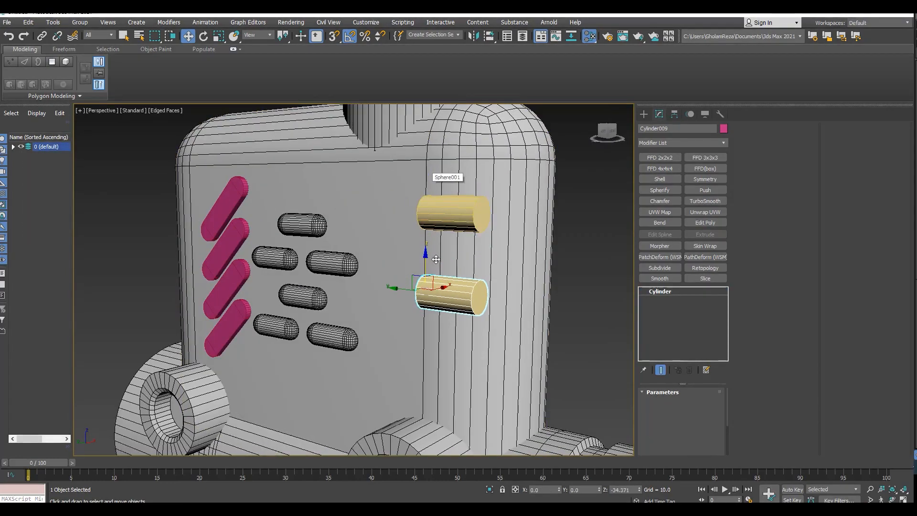
shift+drag(436, 259, 436, 342)
click(457, 308)
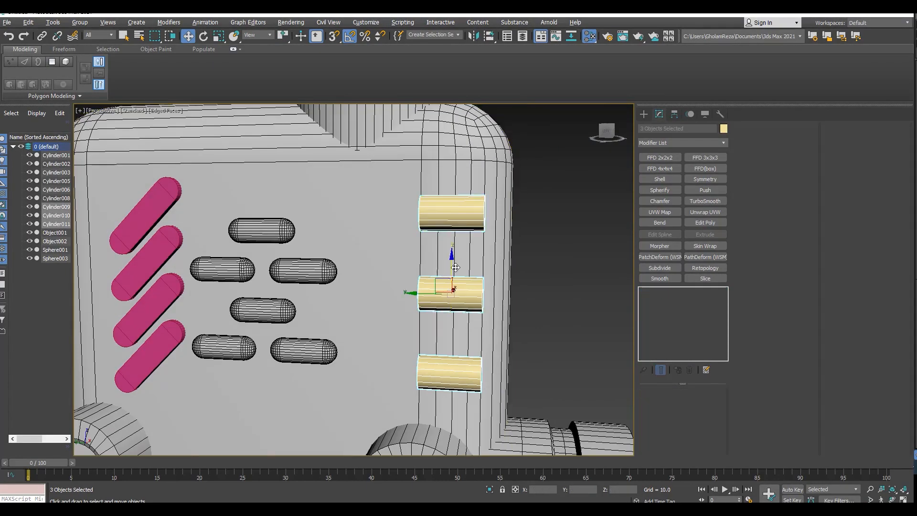
Reposition the three cylinders together vertically along the block's rounded edge.
drag(454, 267, 454, 315)
alt+middle_drag(494, 290, 453, 265)
drag(452, 244, 454, 222)
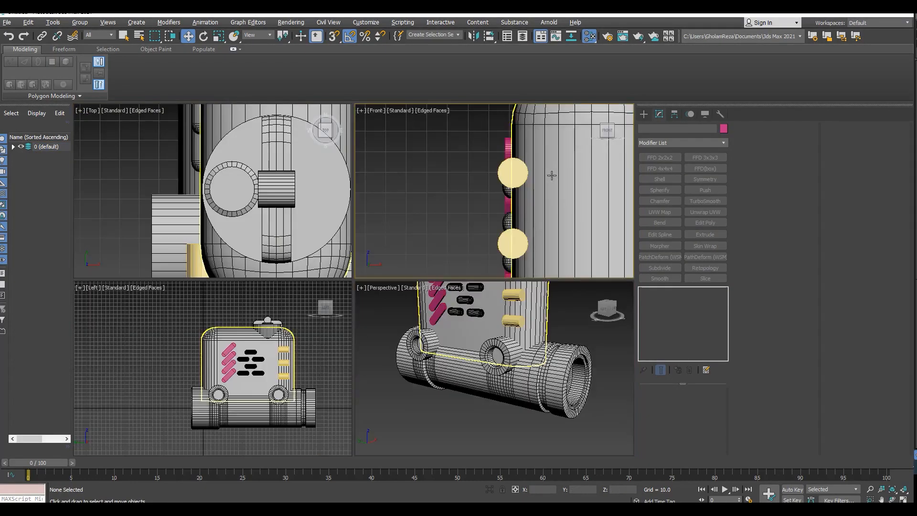
Draw a separate cylinder of about 13.5 radius and 11.1 height in empty space in the Front view.
key(alt+w)
scroll(552, 175, down, 5)
click(644, 115)
click(672, 192)
scroll(245, 226, up, 5)
drag(259, 240, 266, 268)
click(266, 268)
key(w)
scroll(250, 212, up, 3)
key(F3)
scroll(286, 240, up, 1)
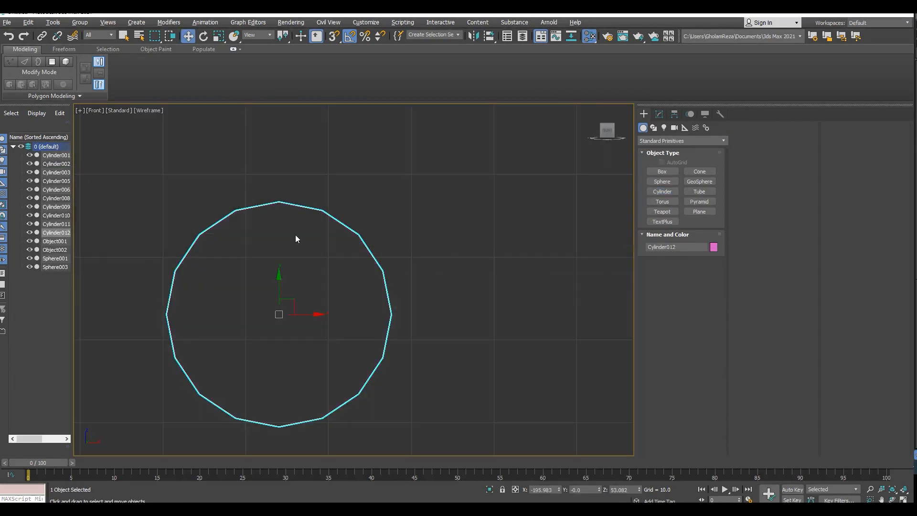
Set the new cylinder's sides to 24.
click(660, 114)
text(24)
key(Return)
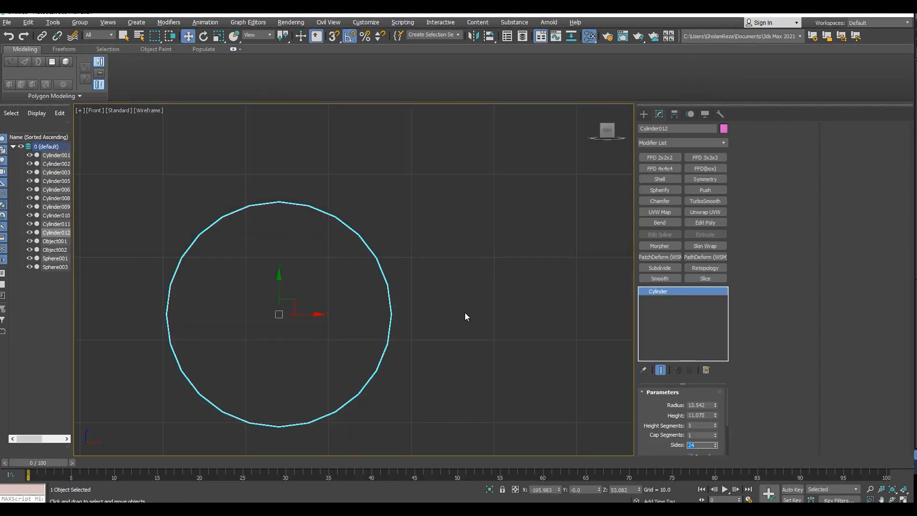
middle_drag(465, 313, 487, 312)
Connect the opposite middle vertices of the editable poly cylinder with a vertical edge across its cap.
key(1)
drag(283, 184, 327, 439)
key(ctrl+shift+e)
middle_drag(304, 218, 321, 216)
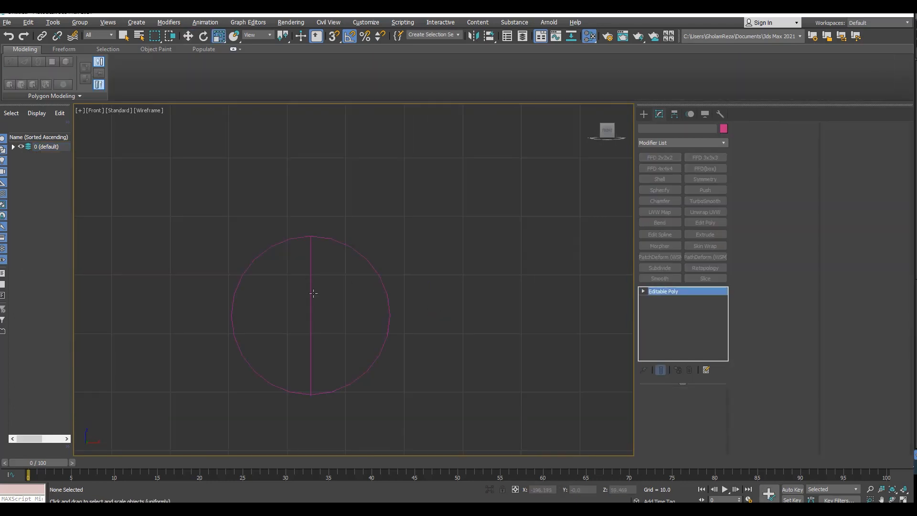
click(311, 293)
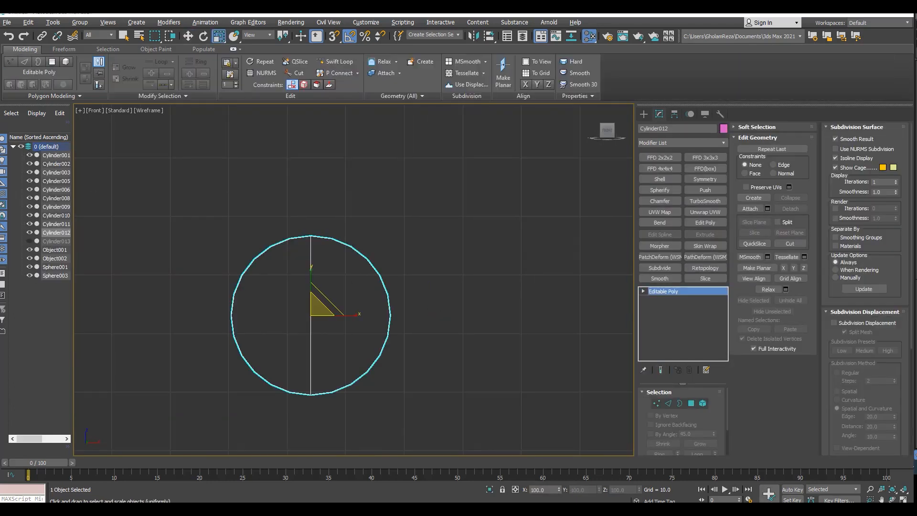
middle_drag(359, 277, 367, 274)
Scale three evenly spaced pairs of the cylinder's outline vertices inward to form notches around it.
key(1)
scroll(336, 228, up, 5)
middle_drag(335, 228, 377, 140)
scroll(377, 140, down, 5)
drag(376, 135, 345, 170)
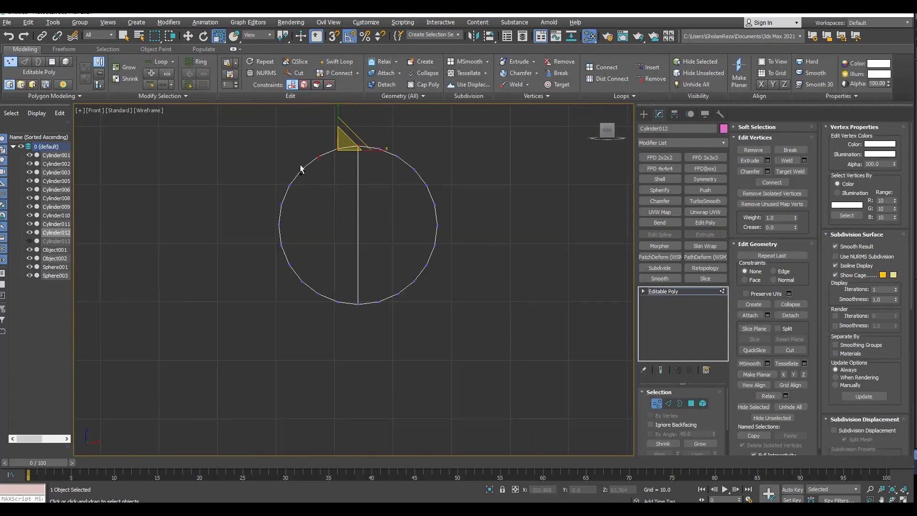
scroll(281, 225, up, 2)
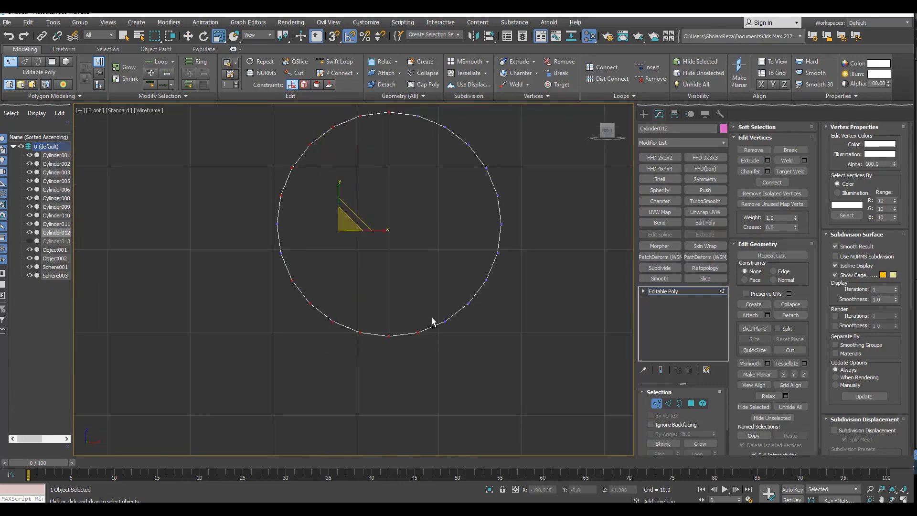
ctrl+drag(500, 291, 489, 211)
middle_drag(408, 191, 413, 281)
ctrl+click(525, 380)
ctrl+click(433, 449)
middle_drag(376, 423, 381, 350)
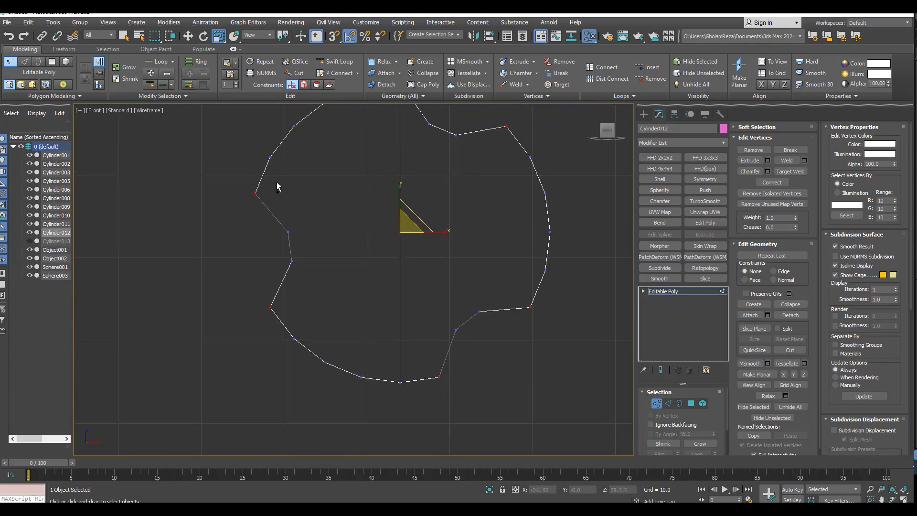
Scale the vertices beside the notches and then the next ones inward to smooth the outline into three lobes.
middle_drag(277, 182, 268, 259)
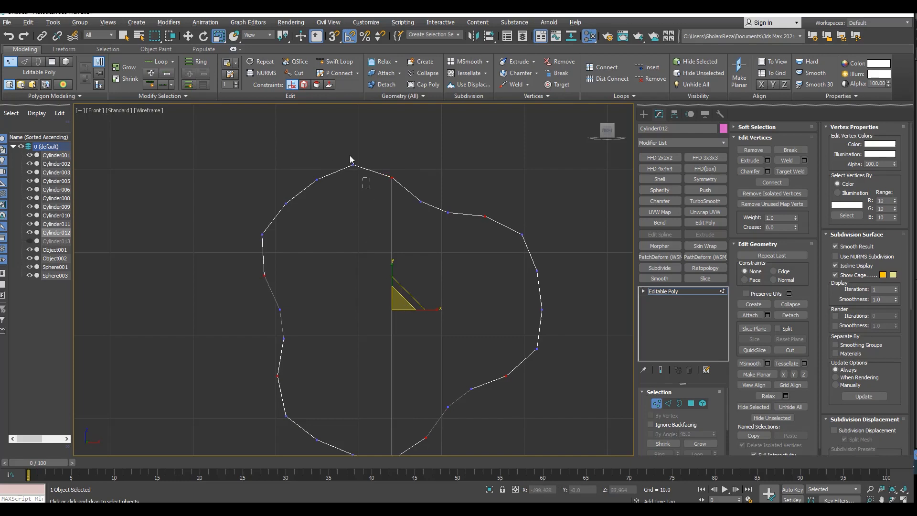
middle_drag(303, 410, 269, 350)
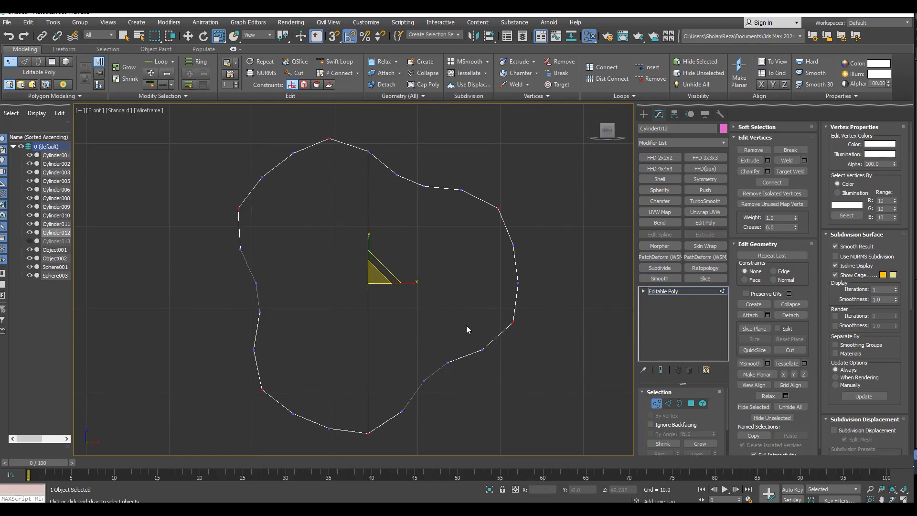
drag(373, 277, 374, 278)
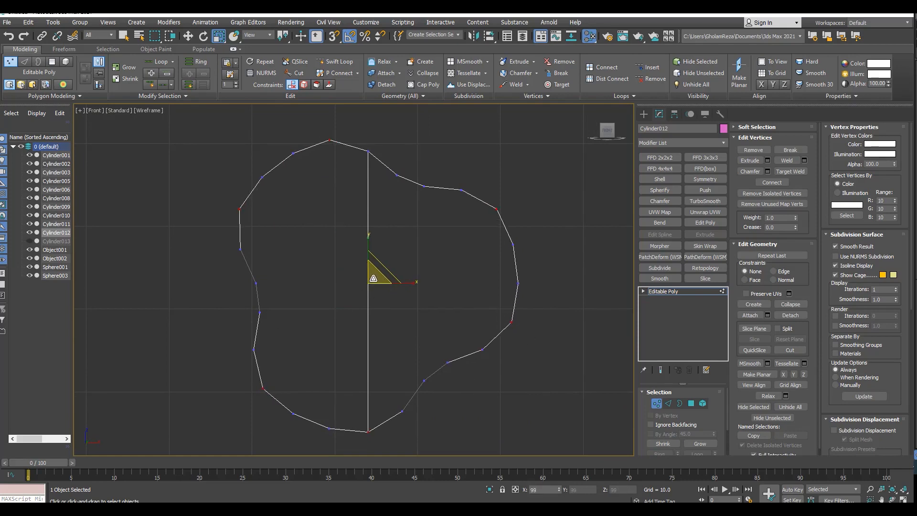
Delete the split cap polygons of the three-lobed cylinder.
key(4)
key(F3)
key(Delete)
click(417, 274)
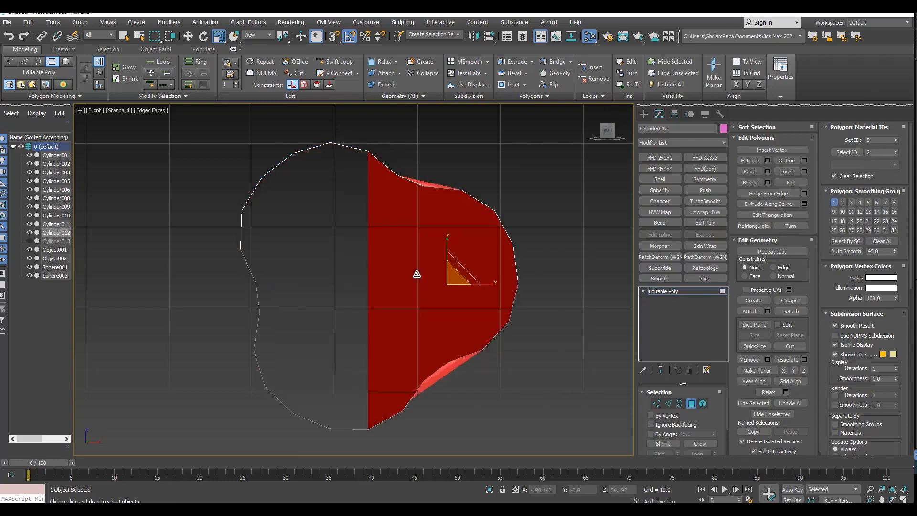
key(Delete)
Select the open border of the three-lobed cylinder and cap it with a single polygon.
key(p)
alt+middle_drag(543, 286, 448, 305)
key(3)
click(471, 311)
key(alt+p)
Isolate the three-lobed cylinder and flatten the vertices at its ends into straight planes in the Left view.
key(l)
scroll(332, 349, down, 5)
key(alt+q)
scroll(332, 334, up, 5)
key(F3)
key(1)
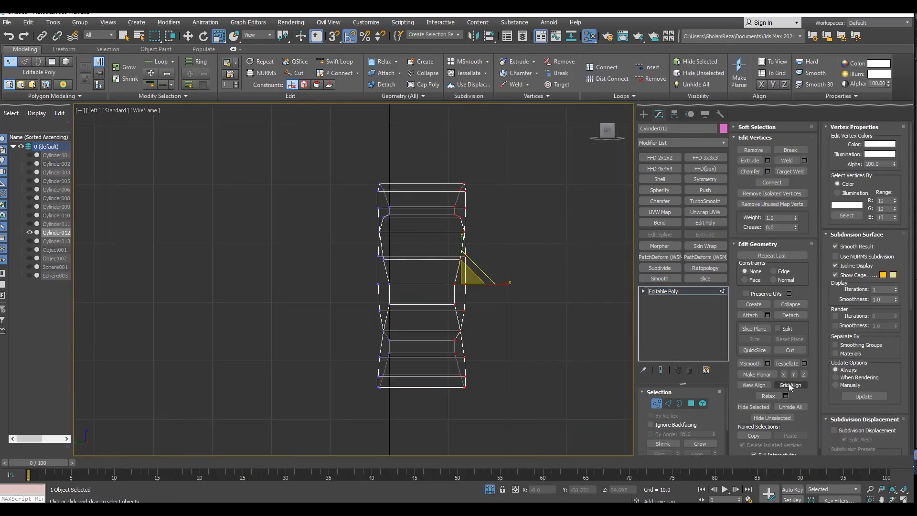
key(alt+w)
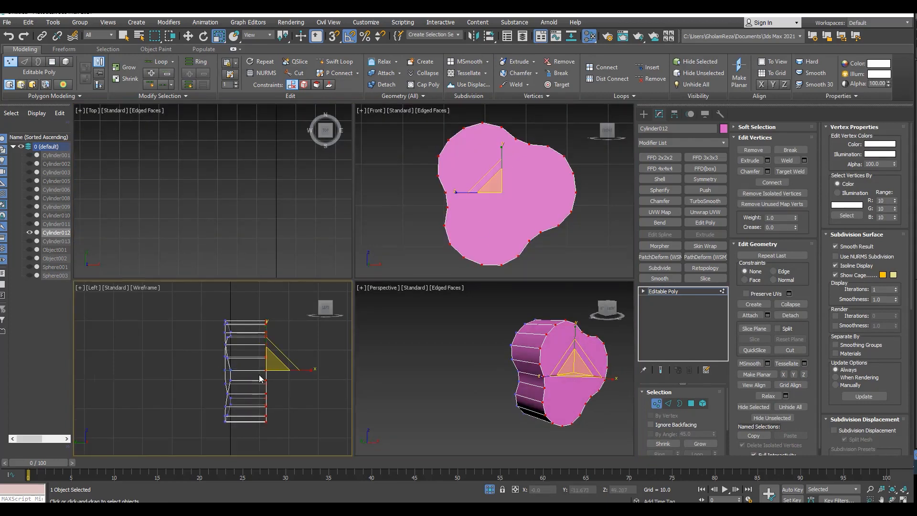
key(alt+w)
key(1)
Bevel the end polygons inward with no height and shape the inner polygons into smaller centred circles.
key(alt+w)
click(406, 300)
key(alt+w)
key(f)
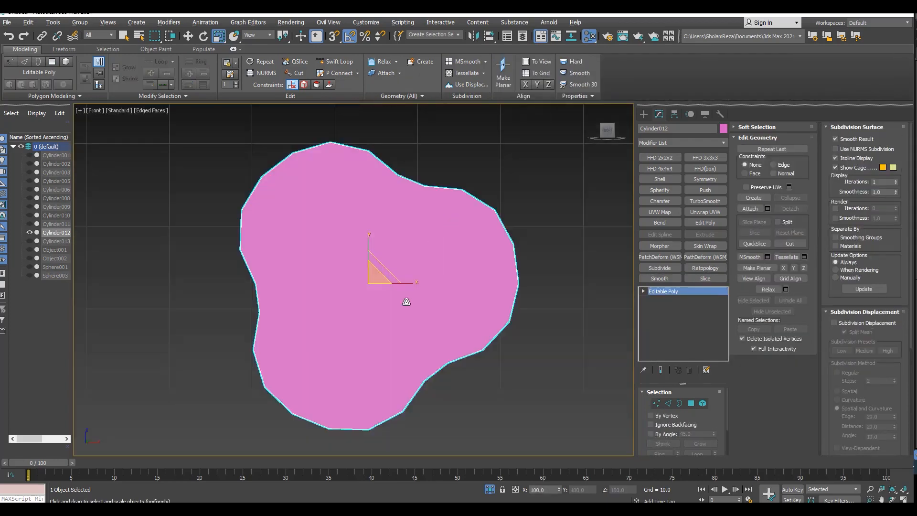
key(4)
key(p)
alt+middle_drag(550, 340, 453, 334)
key(alt+w)
click(507, 225)
key(alt+w)
click(767, 172)
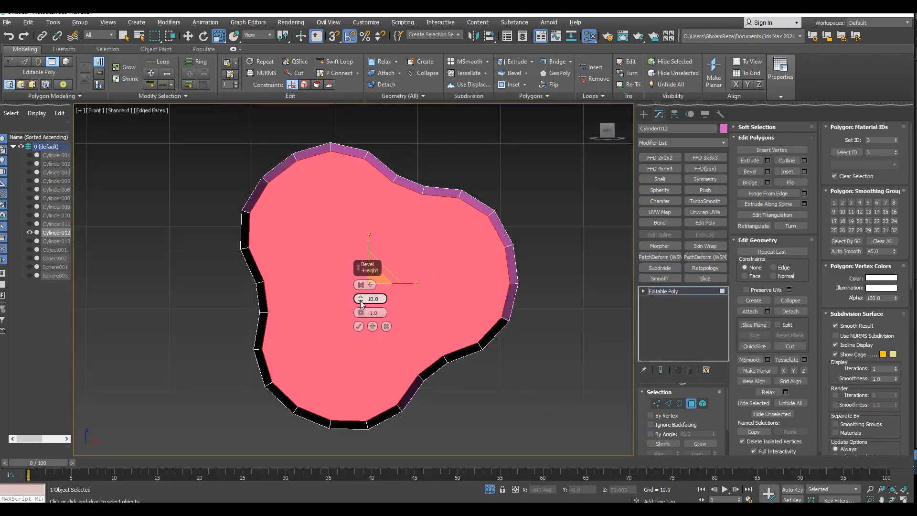
right_click(360, 299)
drag(361, 313, 361, 337)
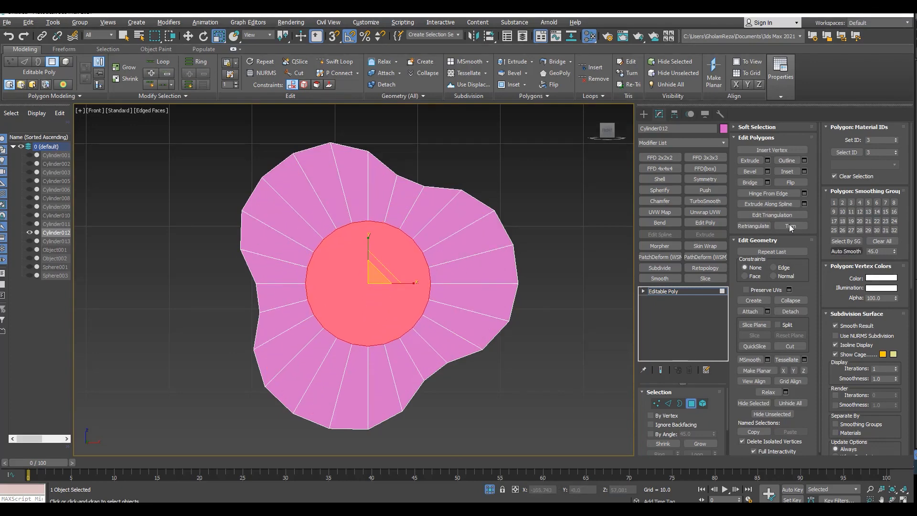
Bridge the two inner circular polygons to open a round hole through the three-lobed cylinder.
click(749, 182)
key(alt+w)
click(511, 340)
key(alt+w)
alt+middle_drag(511, 339, 565, 342)
scroll(541, 312, up, 5)
key(2)
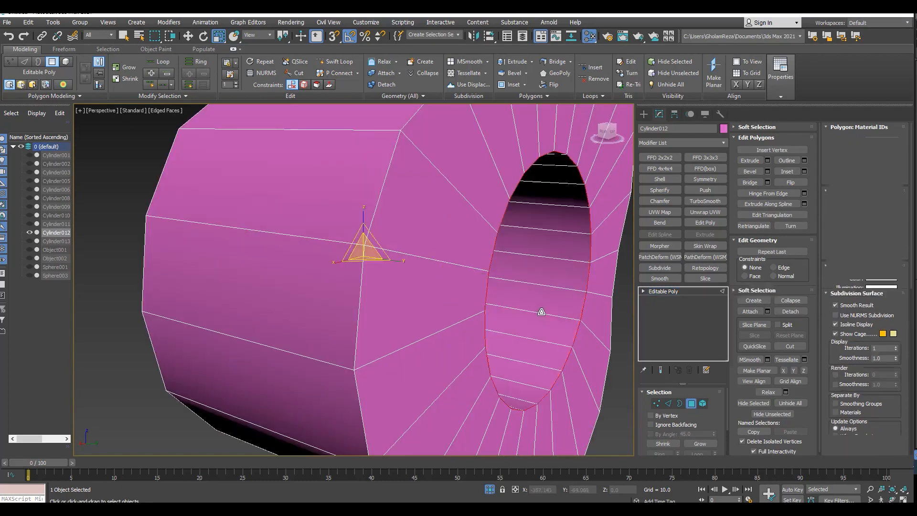
Connect the edges inside the knob's hole with two loops at pinch 43 and scale the middle polygon band inward.
key(2)
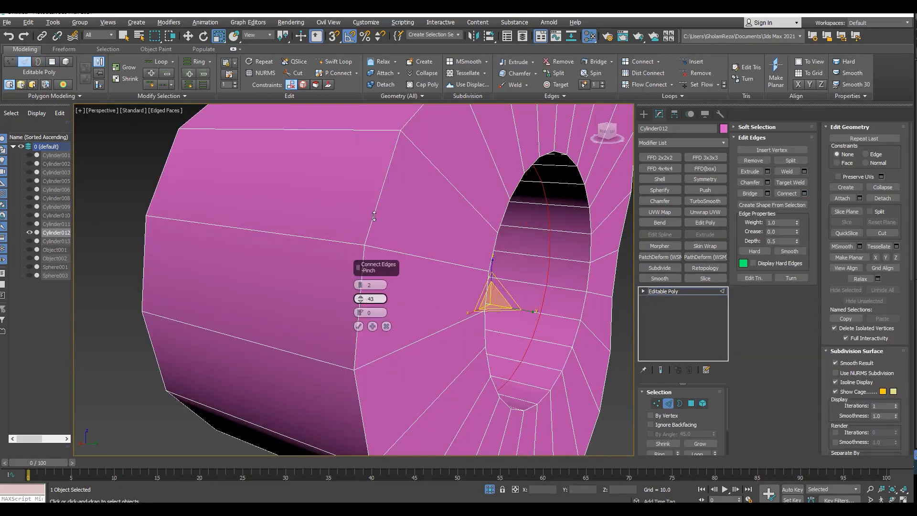
click(359, 326)
key(4)
click(511, 344)
shift+click(518, 324)
alt+middle_drag(519, 325, 456, 273)
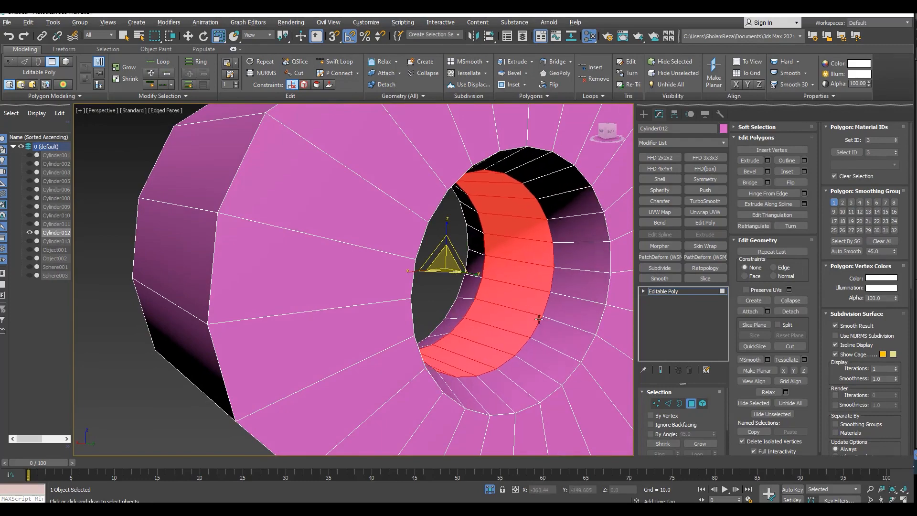
alt+middle_drag(538, 319, 501, 292)
Auto Smooth the two sloped polygon bands on either side of the hole's narrowed middle separately.
key(1)
key(4)
click(555, 352)
shift+click(567, 338)
click(838, 250)
alt+middle_drag(506, 330, 348, 364)
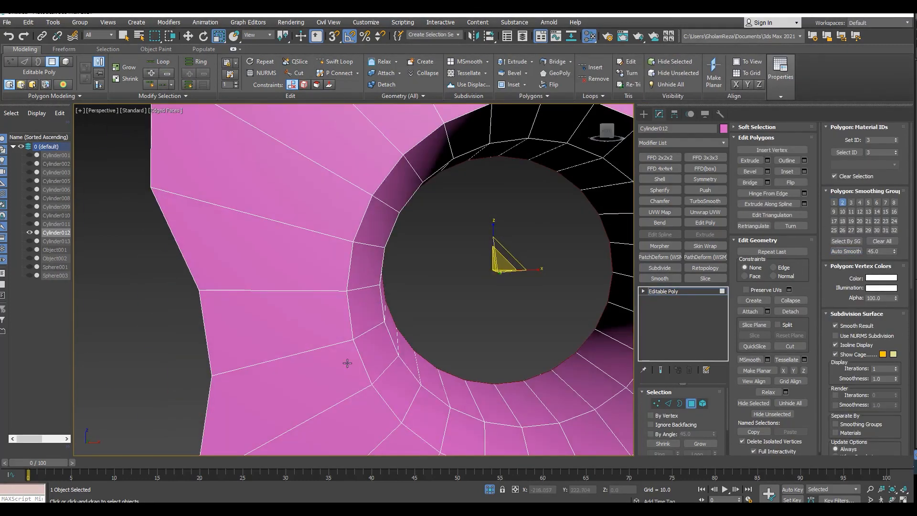
click(377, 352)
shift+click(369, 330)
click(838, 251)
click(497, 305)
Select the vertices of one end of the knob in wireframe and move them inward along Y to make it thinner.
scroll(395, 403, down, 7)
key(F4)
alt+middle_drag(468, 351, 415, 350)
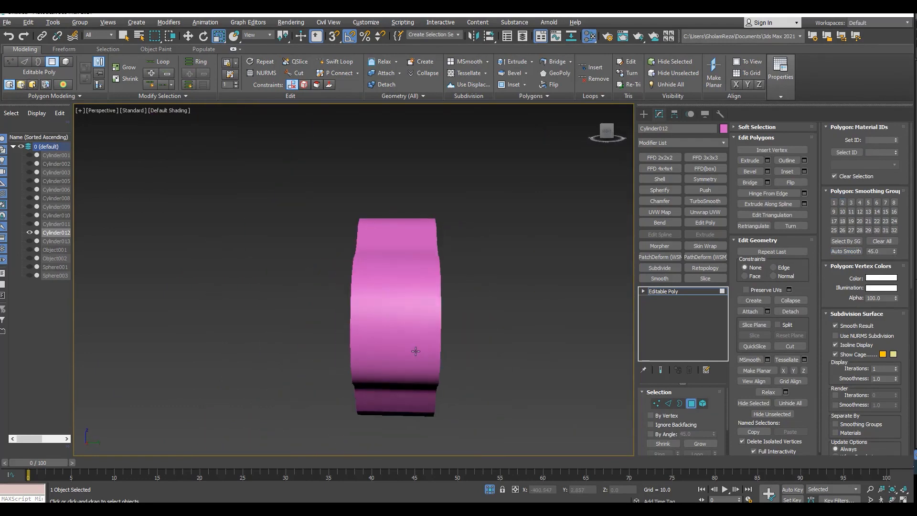
key(F3)
key(1)
drag(488, 188, 400, 460)
key(w)
drag(465, 319, 451, 321)
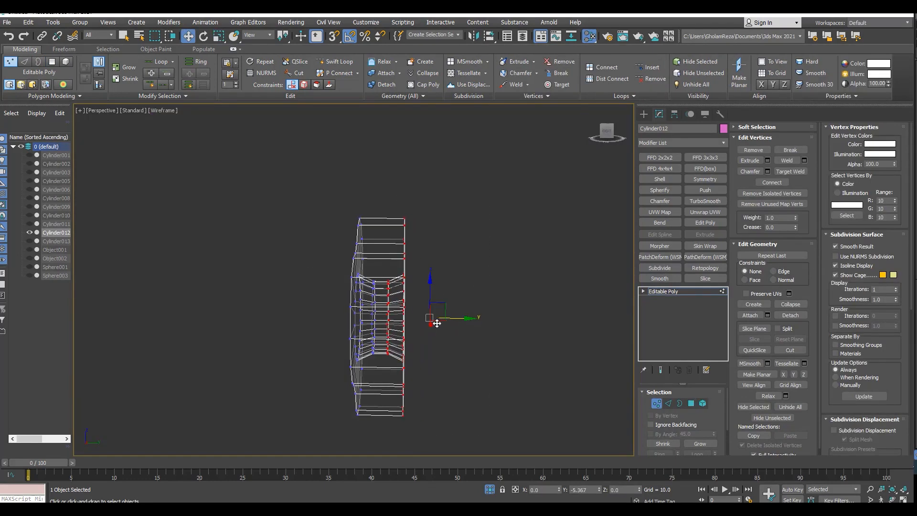
Scale the inner hole loops apart to 131% along the knob's thickness in the Left view.
key(l)
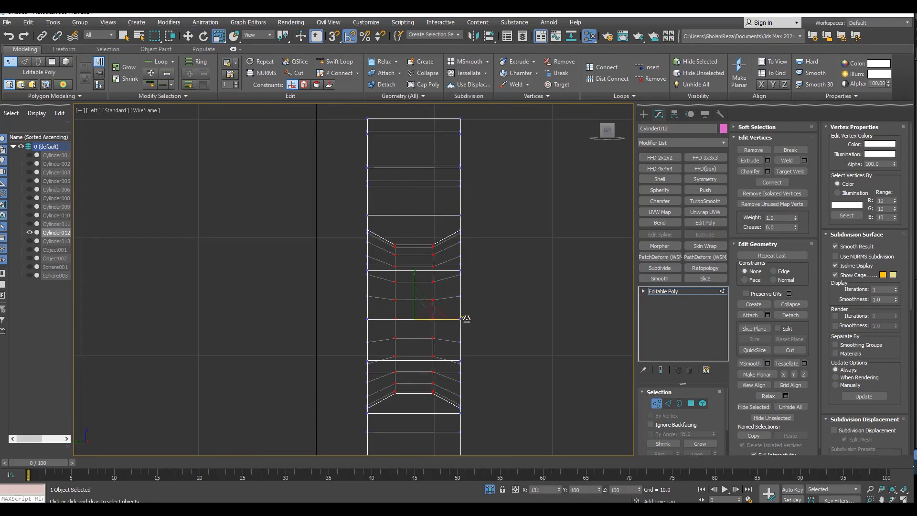
scroll(419, 340, down, 4)
alt+middle_drag(454, 339, 411, 349)
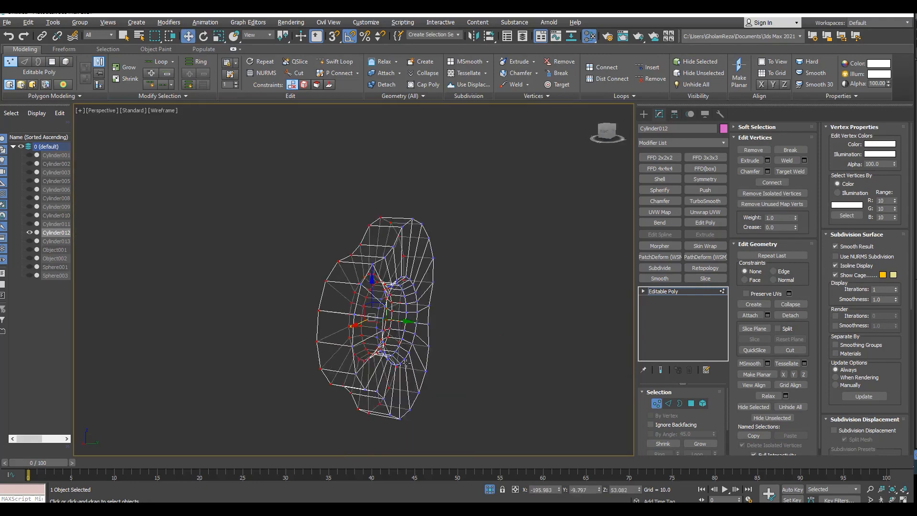
key(p)
click(675, 290)
End the isolation and move the knob onto the large grooved cylinder's axis in the Front view.
scroll(372, 306, down, 5)
alt+middle_drag(373, 306, 326, 317)
key(f)
scroll(378, 287, down, 5)
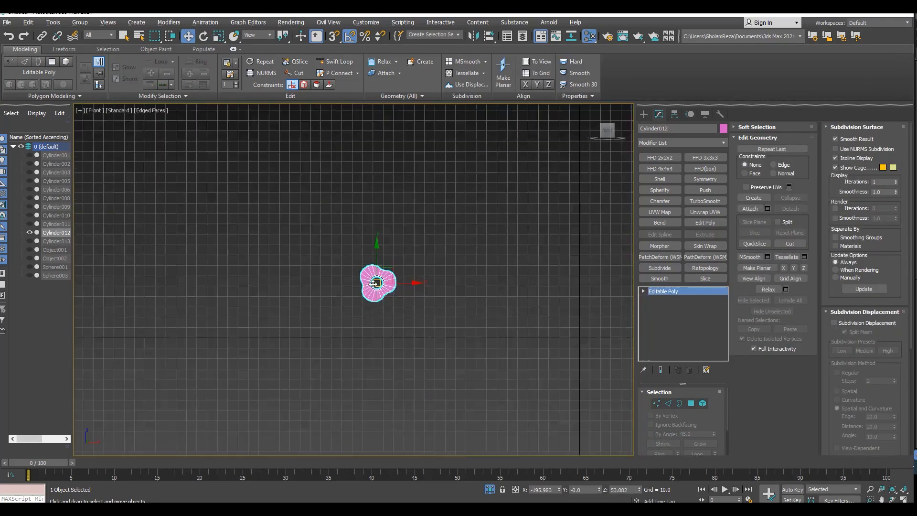
click(489, 489)
middle_drag(429, 329, 386, 320)
drag(337, 266, 409, 294)
scroll(402, 293, up, 10)
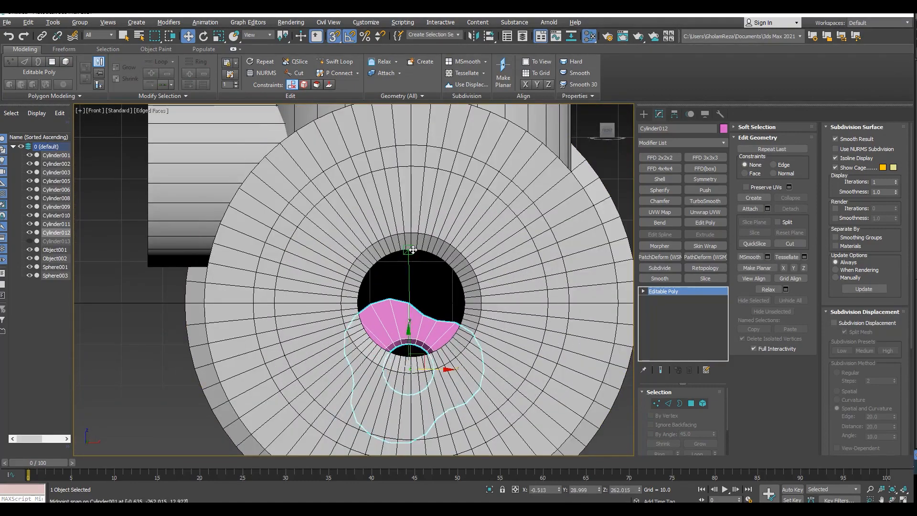
right_click(599, 489)
Move the knob along Y into the recessed end of the grooved cylinder.
key(alt+w)
middle_click(564, 385)
key(z)
key(alt+w)
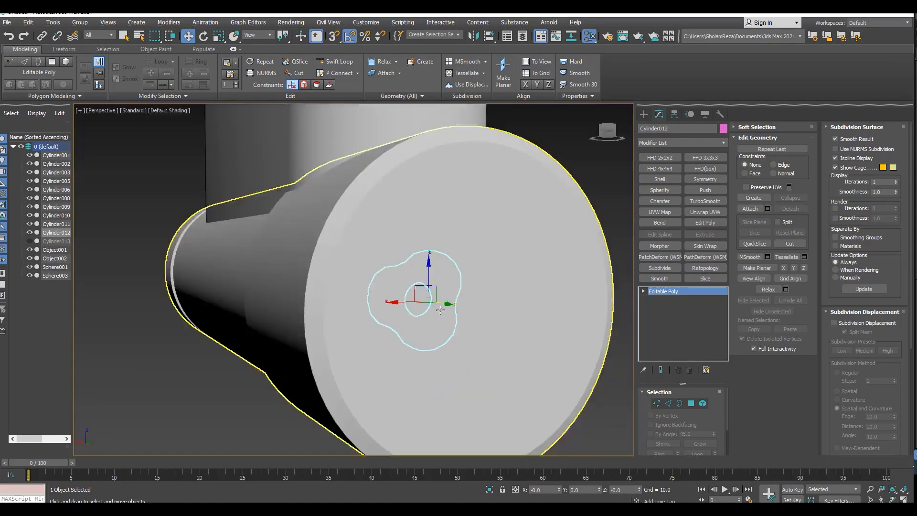
scroll(440, 311, down, 7)
alt+middle_drag(439, 311, 512, 303)
scroll(448, 316, up, 7)
key(F4)
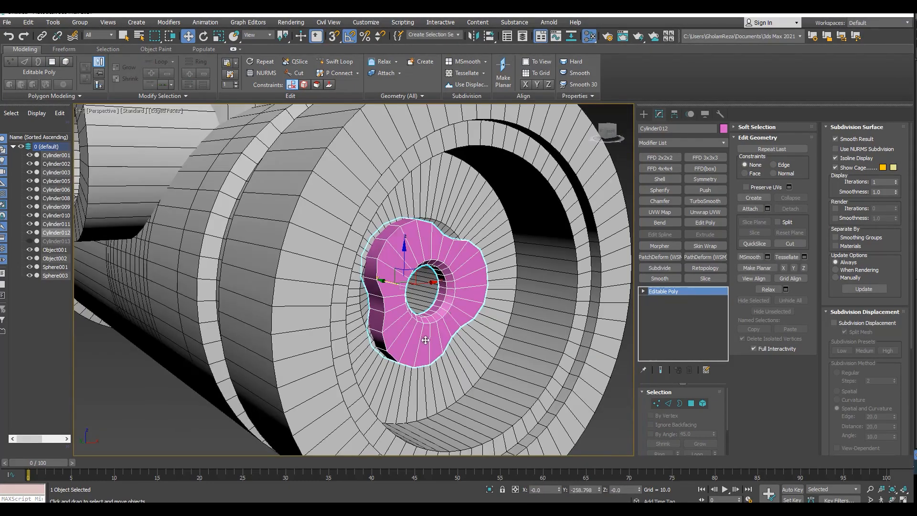
Adjust the knob's pivot point and enlarge the knob within the cylinder's recessed end.
click(674, 114)
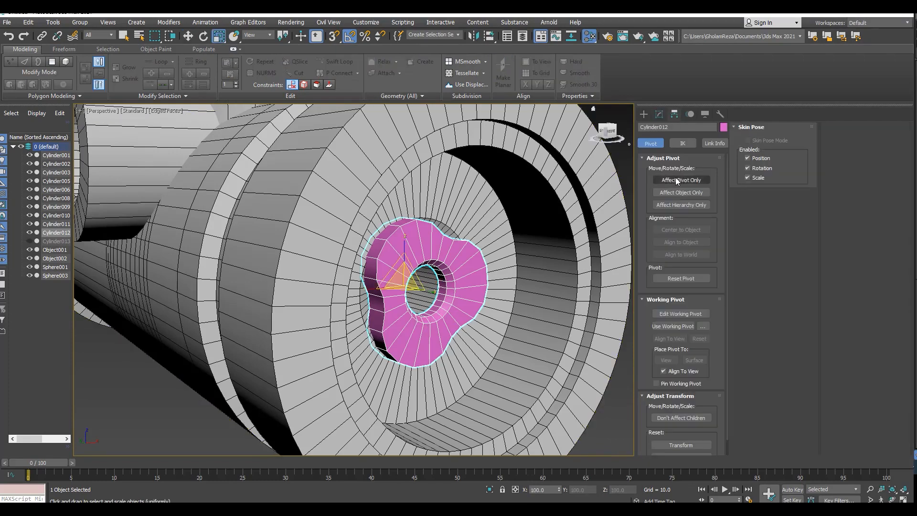
click(683, 179)
drag(424, 282, 439, 243)
alt+middle_drag(446, 260, 448, 289)
scroll(446, 289, down, 5)
scroll(423, 288, up, 3)
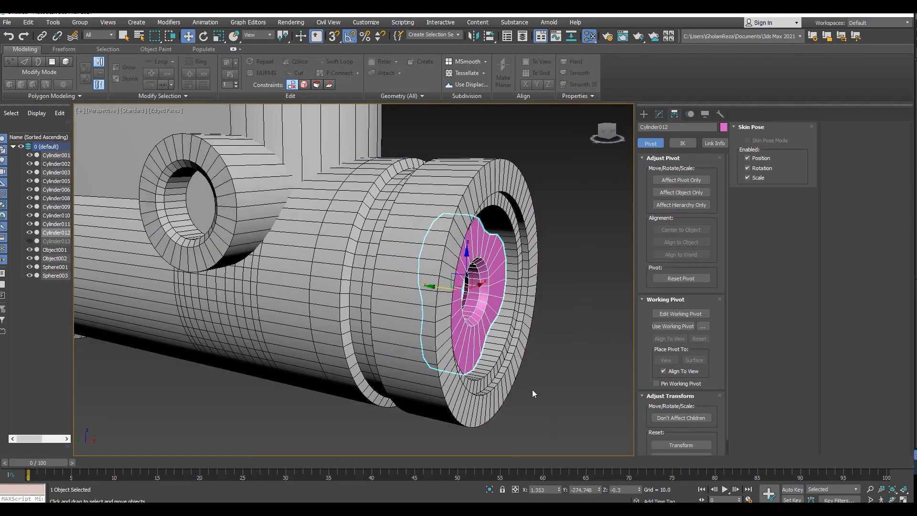
Select the grooved cylinder's end vertices in the Left view and move them along Y to shorten the section beyond the groove.
alt+middle_drag(532, 388, 512, 377)
click(382, 363)
key(alt+w)
middle_click(300, 381)
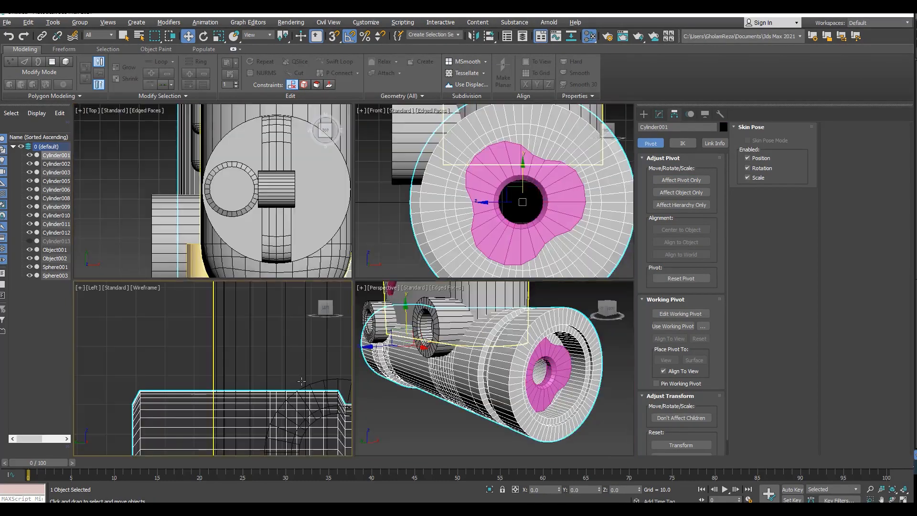
key(alt+w)
key(z)
scroll(541, 229, up, 2)
key(1)
scroll(542, 240, up, 4)
key(alt+w)
middle_click(455, 342)
key(alt+w)
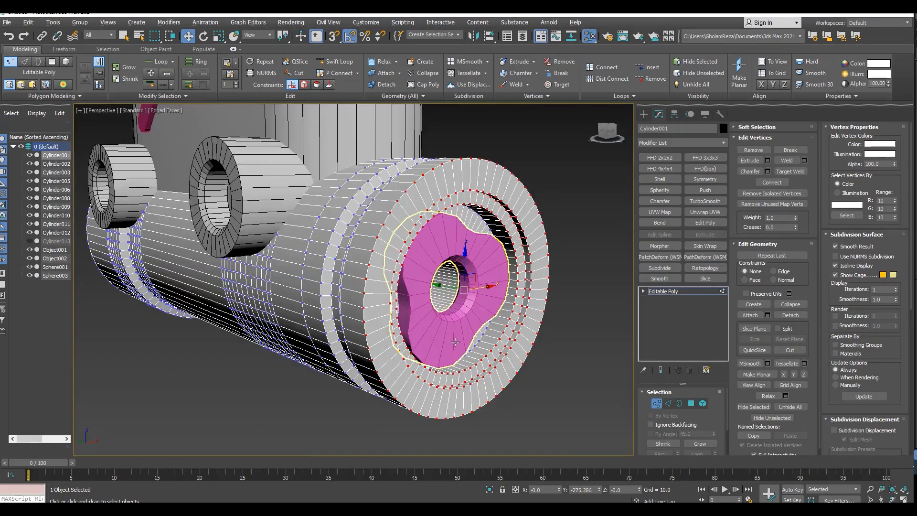
mouse_move(455, 341)
alt+middle_down()
mouse_move(478, 345)
mouse_move(439, 340)
mouse_move(453, 325)
alt+middle_up()
key(1)
click(605, 347)
Select the horizontal and slanted capsule groups in the Left view and shift them together toward the gold cylinders.
scroll(453, 352, down, 5)
key(F4)
scroll(452, 352, up, 4)
scroll(452, 352, down, 2)
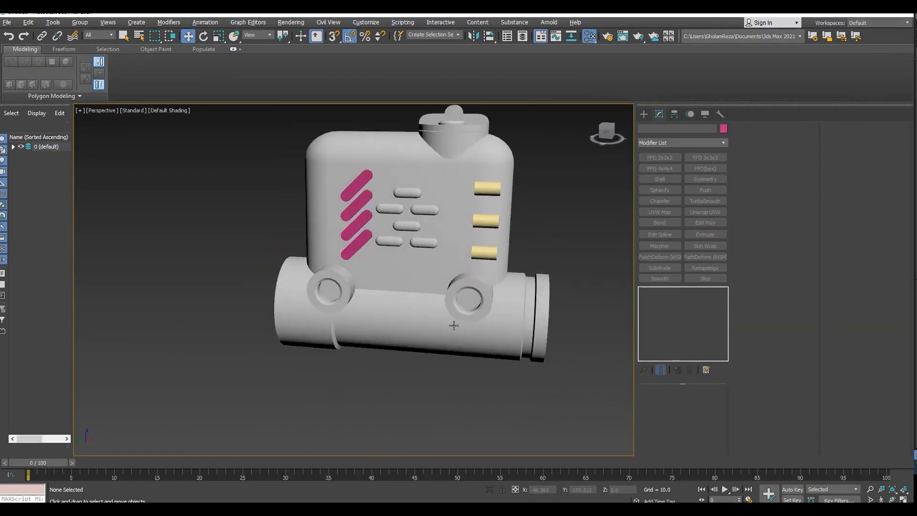
key(alt+w)
middle_click(330, 320)
key(alt+w)
key(F3)
scroll(334, 286, down, 4)
click(334, 214)
ctrl+click(237, 228)
drag(287, 229, 309, 229)
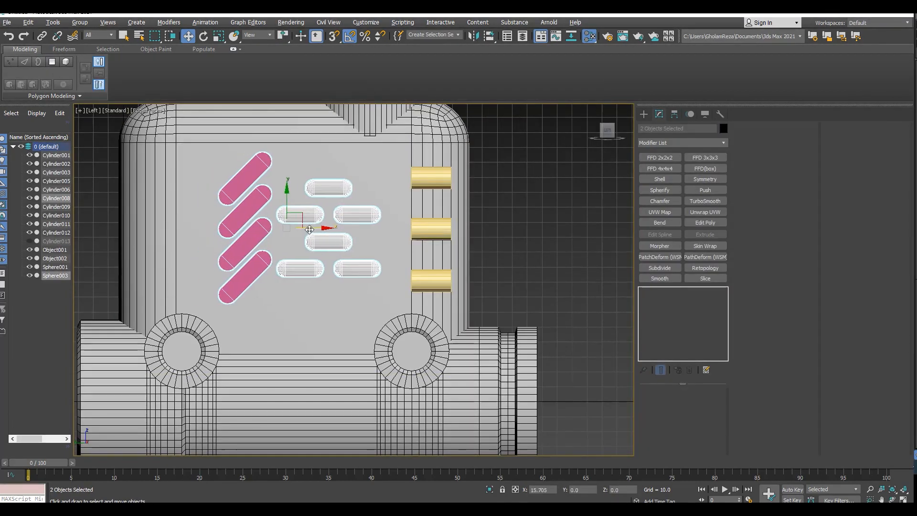
Insert horizontal Swift Loop edges on the rounded block, aligned with the upper and lower edges of the three gold cylinders.
click(375, 182)
scroll(389, 196, up, 7)
key(F3)
key(2)
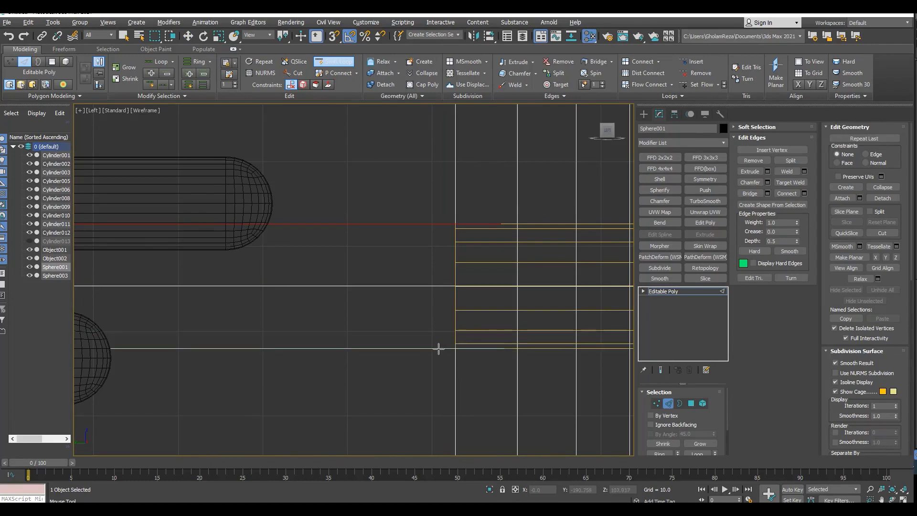
scroll(438, 348, down, 5)
scroll(449, 258, up, 7)
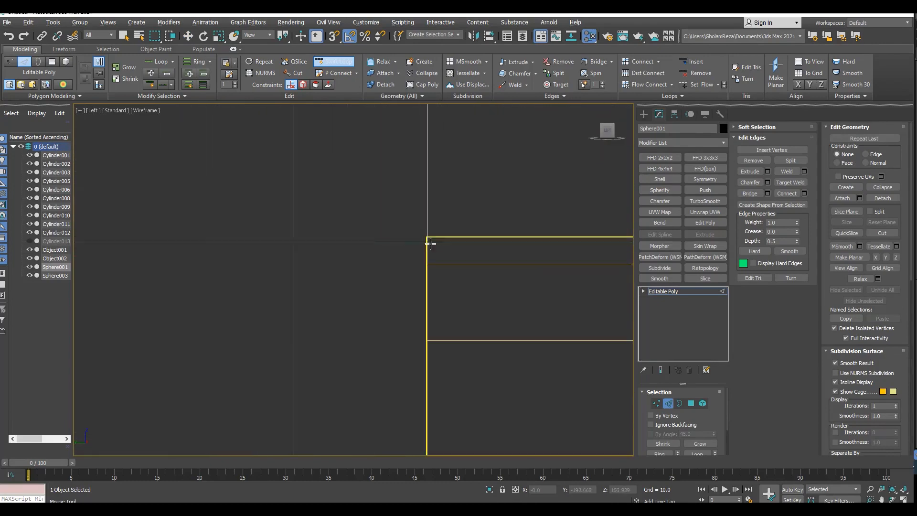
scroll(413, 334, down, 5)
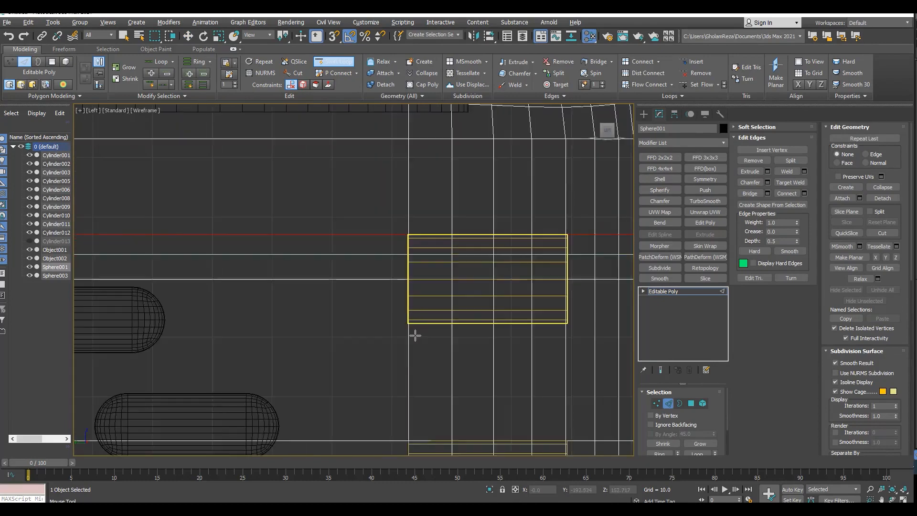
scroll(403, 270, up, 5)
scroll(401, 272, down, 5)
scroll(399, 273, up, 5)
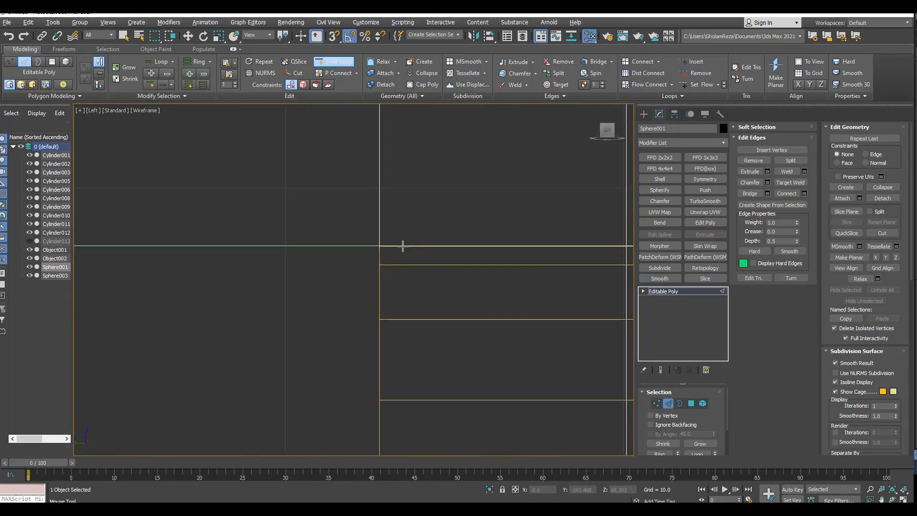
scroll(417, 364, down, 3)
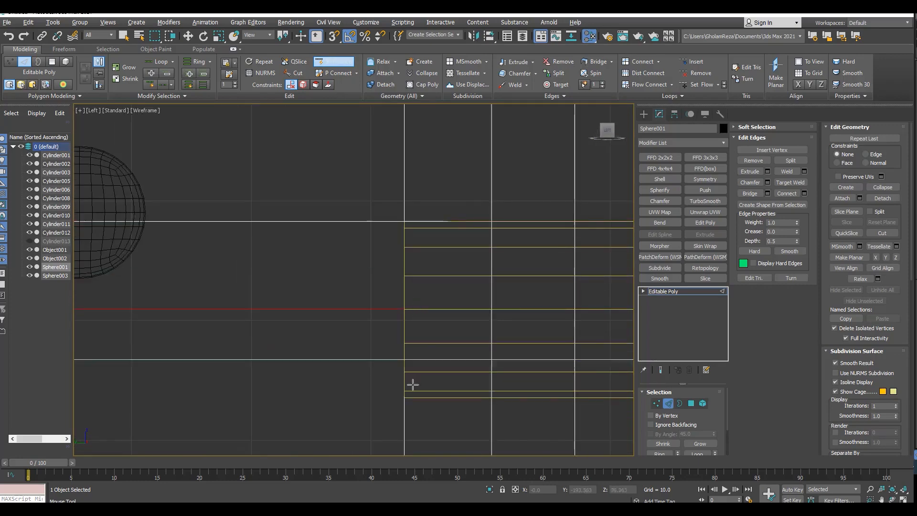
scroll(412, 384, up, 4)
scroll(405, 307, down, 5)
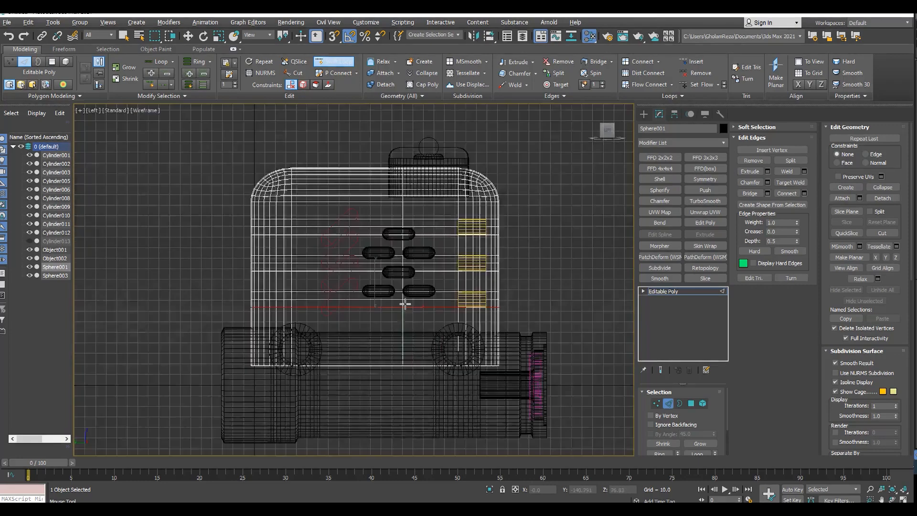
Insert vertical Swift Loop edges on the rounded block, aligned with the vertical edges of the cap intersecting its upper side.
key(F3)
scroll(411, 301, up, 6)
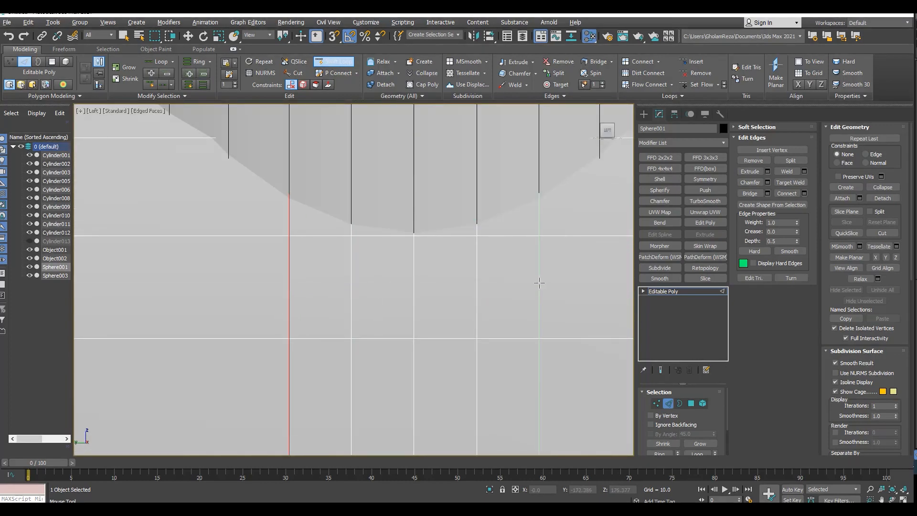
middle_drag(538, 282, 407, 308)
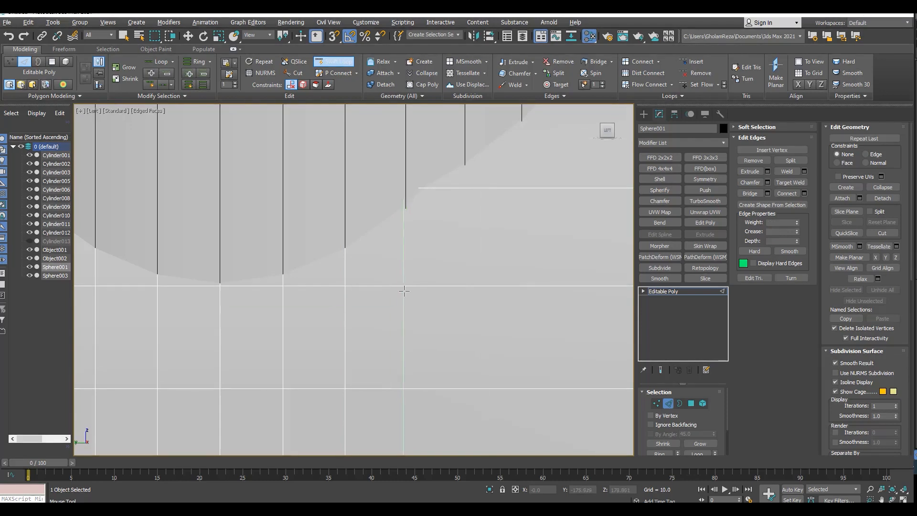
scroll(494, 297, down, 5)
scroll(415, 316, up, 4)
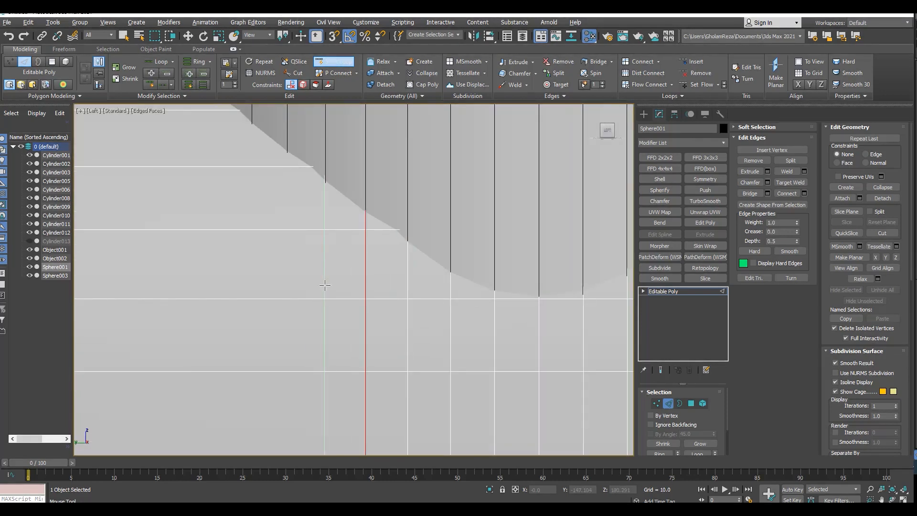
middle_drag(283, 293, 372, 353)
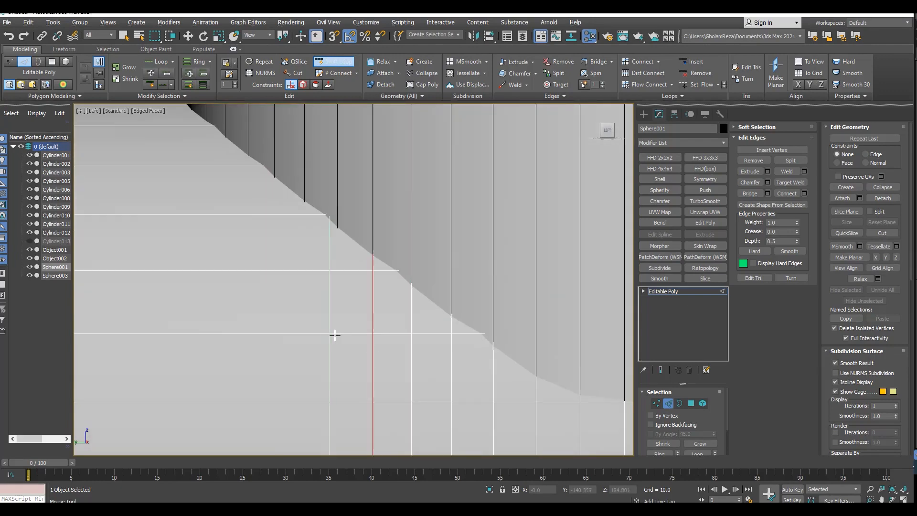
scroll(337, 335, down, 5)
scroll(379, 323, up, 5)
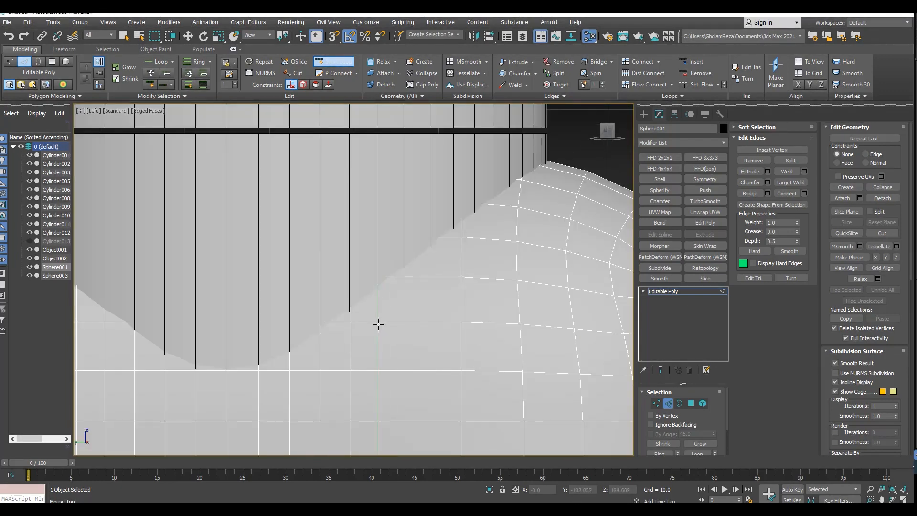
Add a vertical edge loop on the block beside the slanted capsules and a horizontal one just below them.
scroll(404, 315, down, 5)
scroll(370, 312, up, 4)
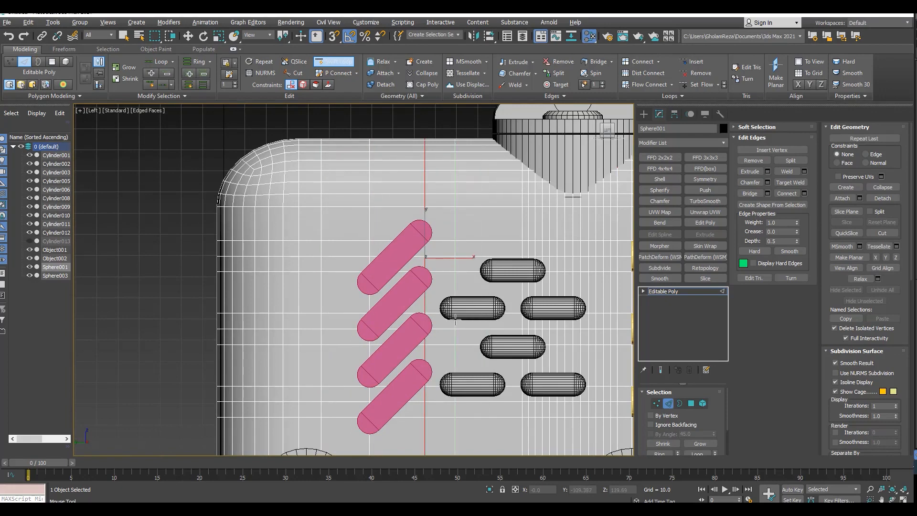
scroll(488, 319, down, 2)
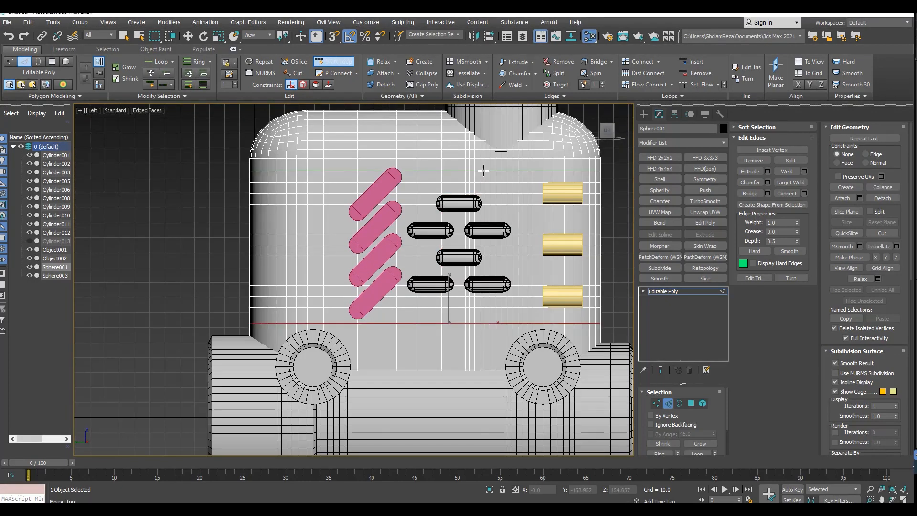
right_click(495, 315)
Insert Swift Loop edges around the grooved horizontal cylinder, aligned with the vertical edges of the rounded block above it.
scroll(470, 358, down, 4)
scroll(438, 378, up, 6)
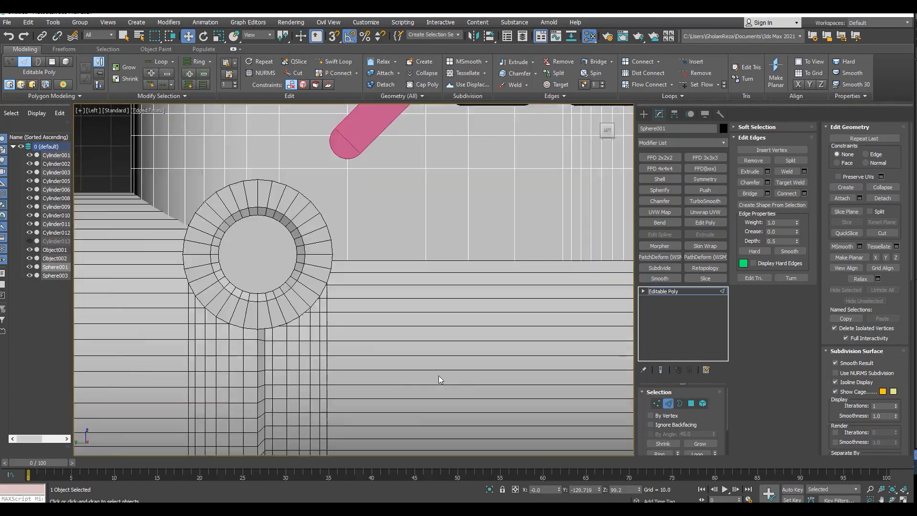
key(2)
click(456, 299)
key(alt+1)
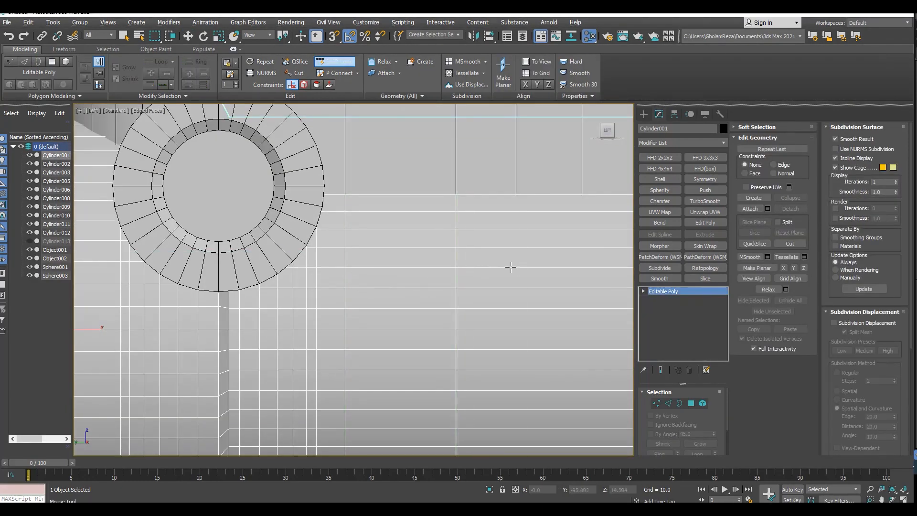
middle_drag(581, 265, 451, 270)
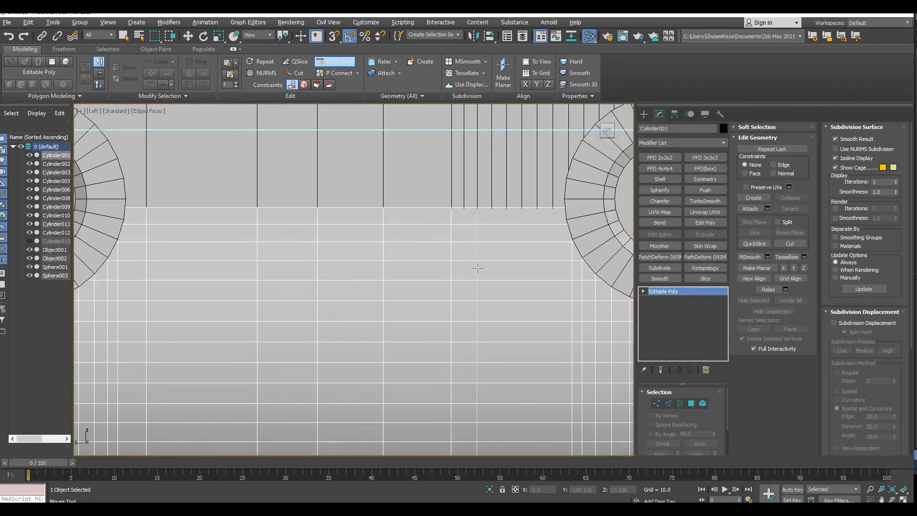
scroll(553, 260, down, 5)
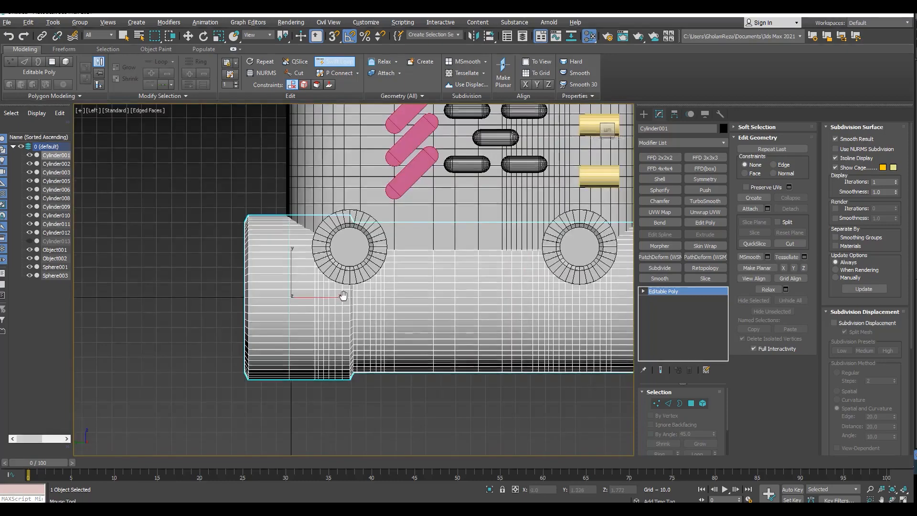
scroll(443, 269, up, 2)
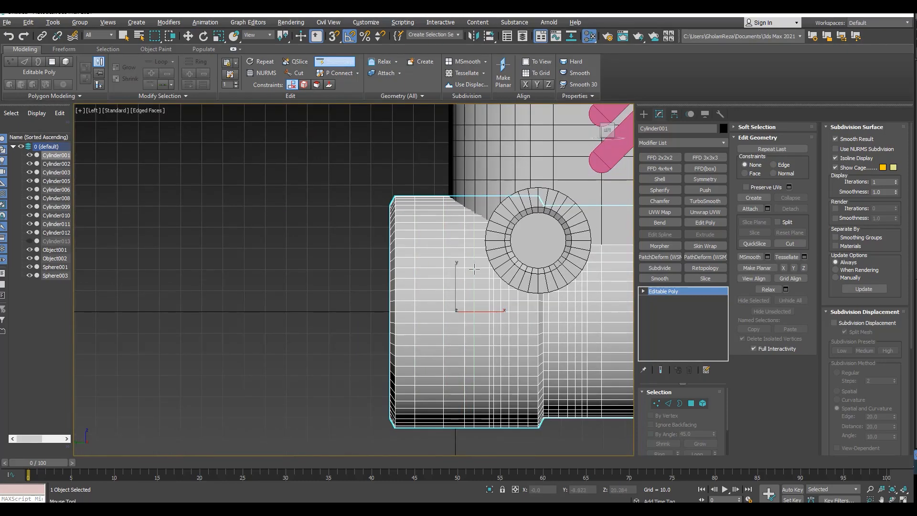
right_click(475, 269)
Create a shape from the inner circular edge loop of the ring nearest the three-lobed knob.
key(alt+w)
key(alt+w)
scroll(486, 313, down, 4)
alt+middle_drag(487, 313, 345, 245)
key(F4)
scroll(438, 248, up, 2)
scroll(438, 248, down, 2)
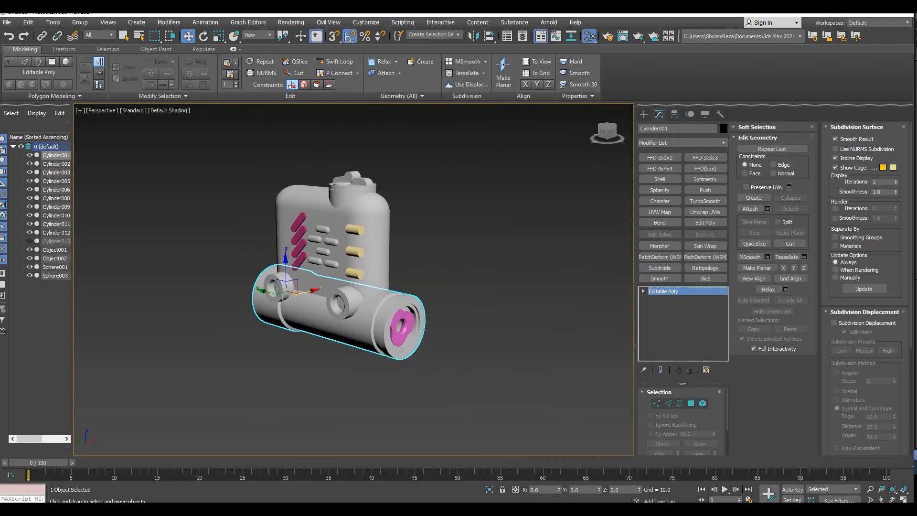
click(356, 296)
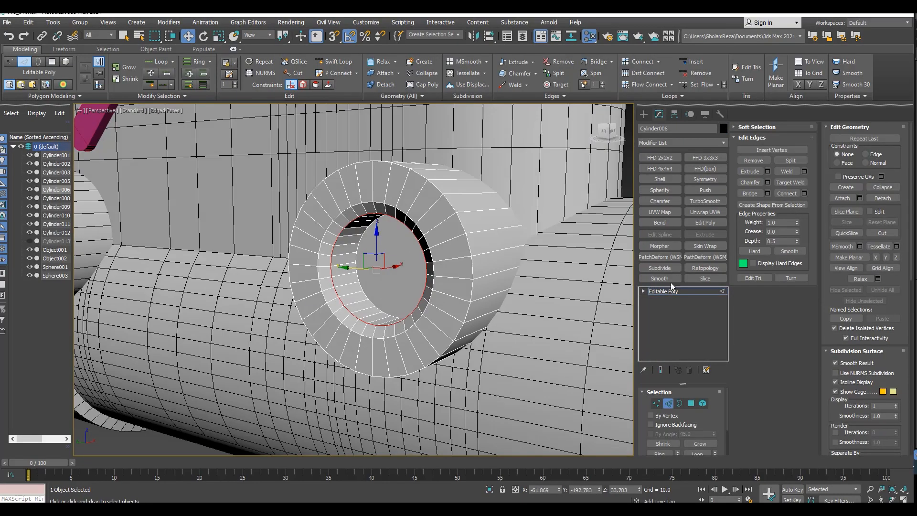
click(771, 205)
click(461, 285)
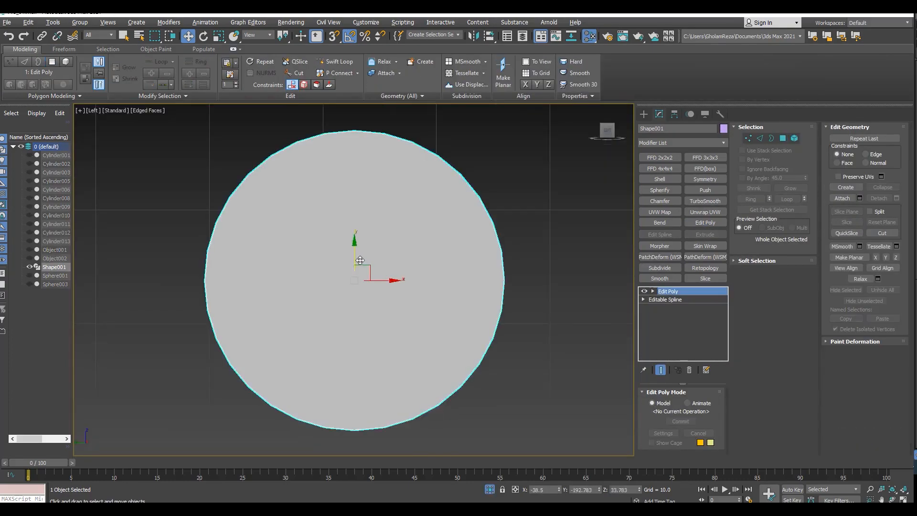
Copy the circular face straight down in the Left view and snap the copy against the original's lower edge.
scroll(337, 289, up, 2)
shift+drag(377, 217, 377, 440)
click(454, 301)
scroll(377, 366, up, 3)
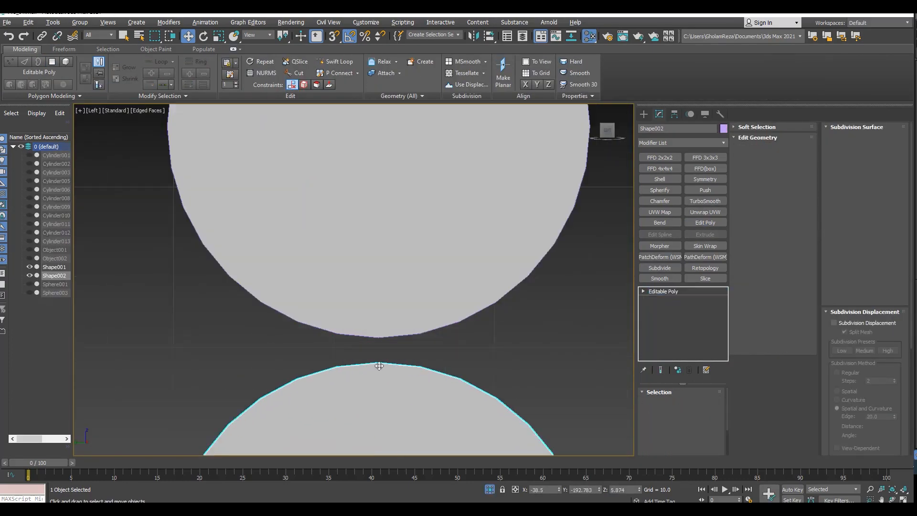
key(s)
scroll(378, 352, down, 3)
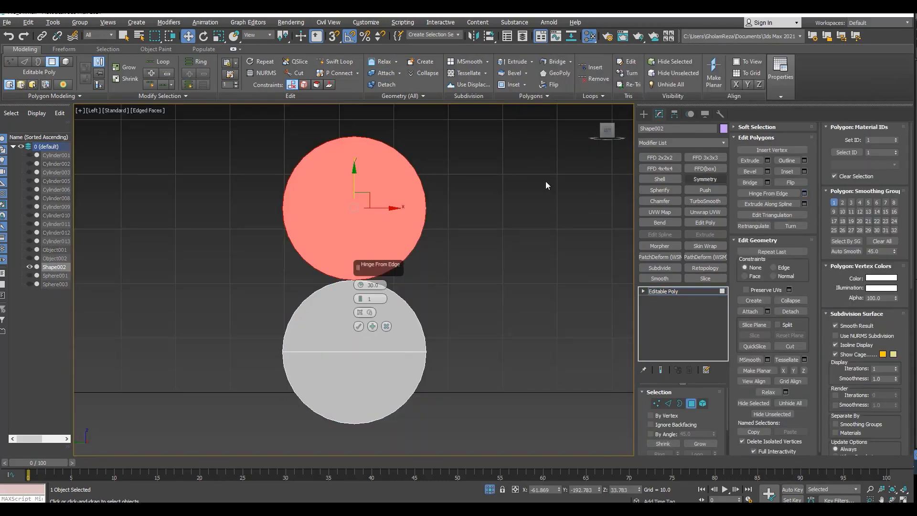
Hinge the upper circular polygon from the lower circle's edge by 90 degrees with 4 segments to form an elbow.
click(384, 351)
text(90)
key(Return)
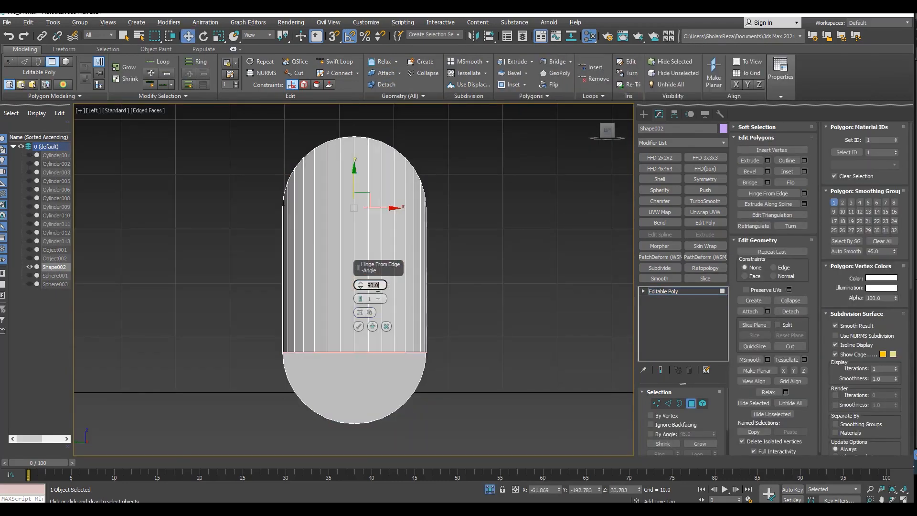
key(alt+w)
middle_click(453, 210)
key(alt+w)
click(360, 296)
click(359, 296)
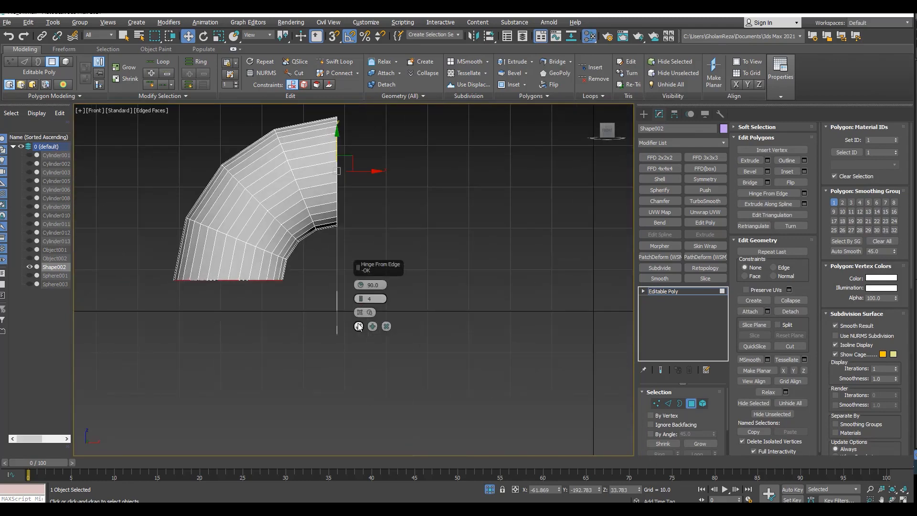
Delete the leftover circular element that served as the hinge, keeping only the elbow.
key(alt+w)
key(alt+w)
key(5)
click(438, 311)
key(Delete)
scroll(403, 307, up, 4)
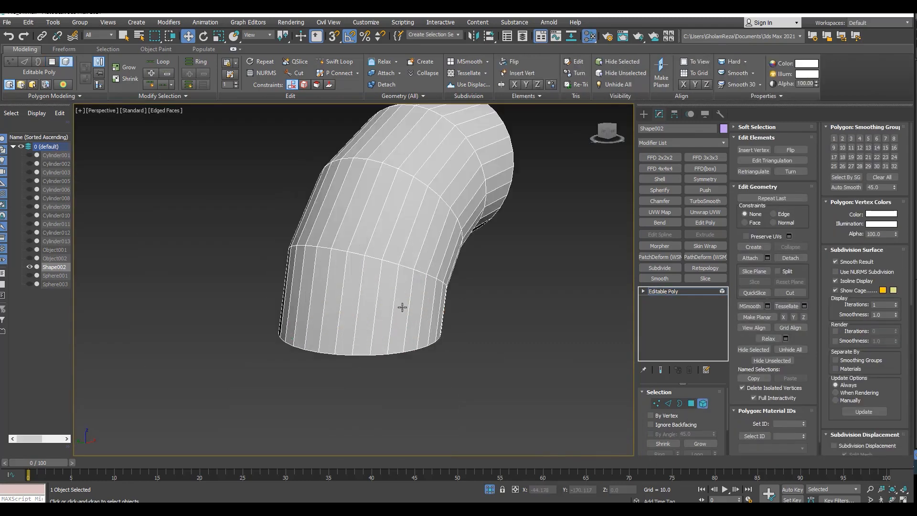
Bevel the elbow's lower end face with zero height and outline, and move the new face down to lengthen the pipe.
alt+middle_drag(403, 307, 392, 272)
key(4)
click(376, 308)
key(ctrl+shift+b)
right_click(357, 314)
right_click(357, 299)
click(358, 325)
drag(351, 287, 350, 352)
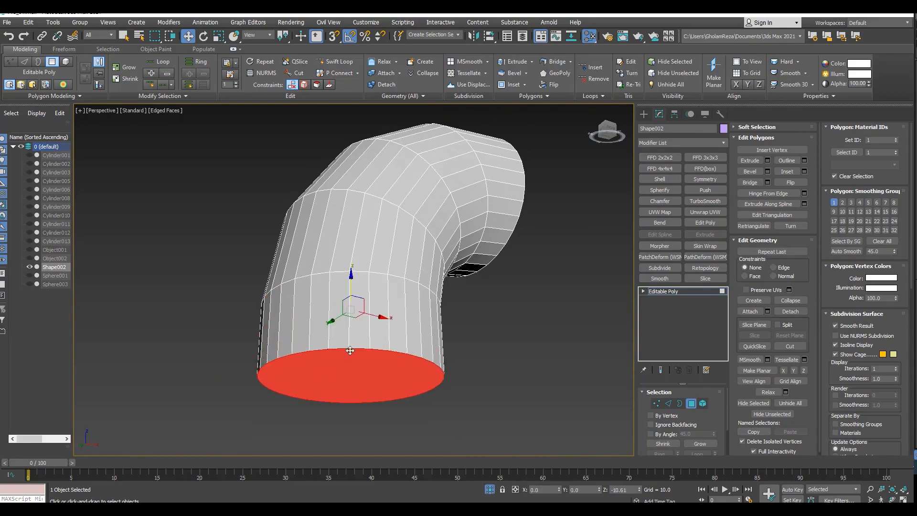
Show all the parts and snap the pipe's end face in the Front view to the level of the large cylinder's underside.
click(490, 490)
scroll(408, 272, down, 5)
key(alt+w)
middle_click(466, 196)
key(alt+w)
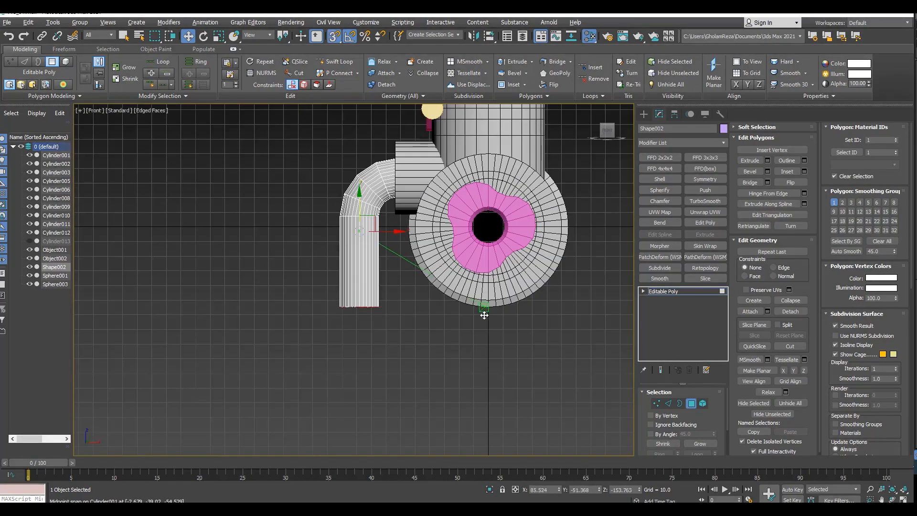
drag(418, 316, 416, 315)
key(s)
Insert a Swift Loop around the pipe just above its lower end.
key(alt+w)
middle_click(405, 311)
key(alt+w)
alt+middle_drag(391, 305, 411, 308)
scroll(411, 325, up, 8)
key(alt+1)
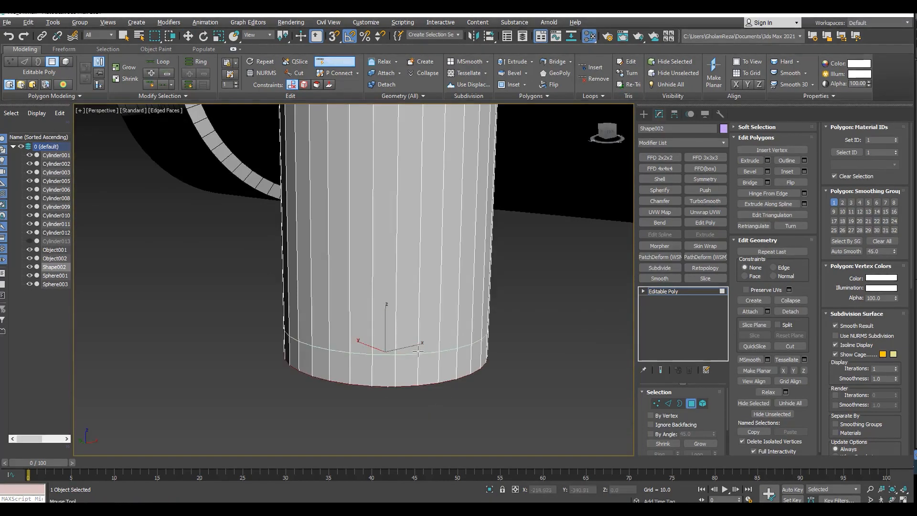
key(4)
Bevel the narrow polygon band at the pipe's lower end outward to form a flange.
key(4)
click(401, 370)
shift+click(386, 370)
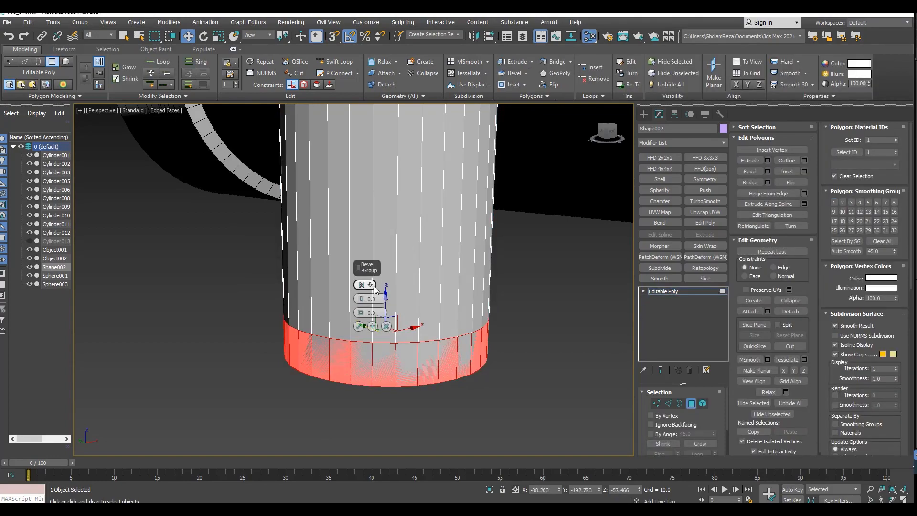
drag(362, 300, 364, 267)
click(359, 341)
scroll(362, 334, down, 8)
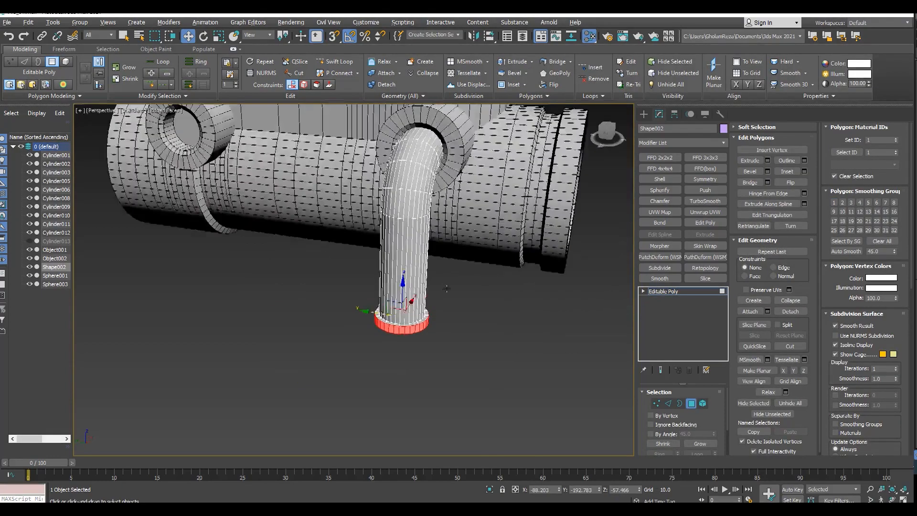
Apply Auto Smooth at 45 to all polygons of the flanged pipe and check its shading.
mouse_move(411, 312)
alt+middle_down()
mouse_move(380, 308)
mouse_move(417, 284)
mouse_move(425, 267)
mouse_move(452, 288)
mouse_move(497, 297)
mouse_move(286, 291)
mouse_move(372, 258)
alt+middle_up()
key(F4)
click(658, 290)
key(F4)
scroll(431, 314, down, 3)
key(4)
key(ctrl+a)
click(845, 252)
click(664, 291)
scroll(457, 301, up, 4)
key(F4)
scroll(372, 258, down, 4)
key(F4)
Duplicate the flanged pipe and move the copy in the Left view to line up with the other ring.
click(674, 114)
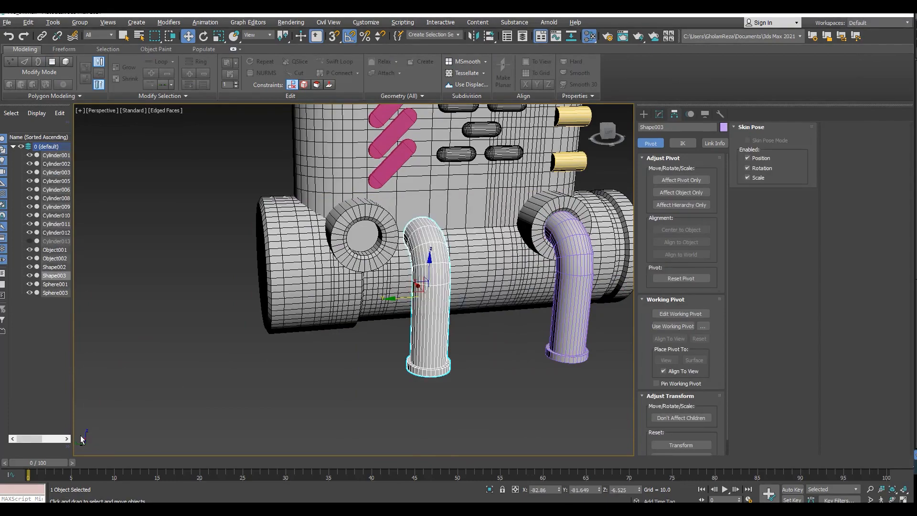
key(l)
scroll(386, 291, up, 4)
middle_drag(386, 291, 453, 357)
drag(452, 357, 338, 358)
key(p)
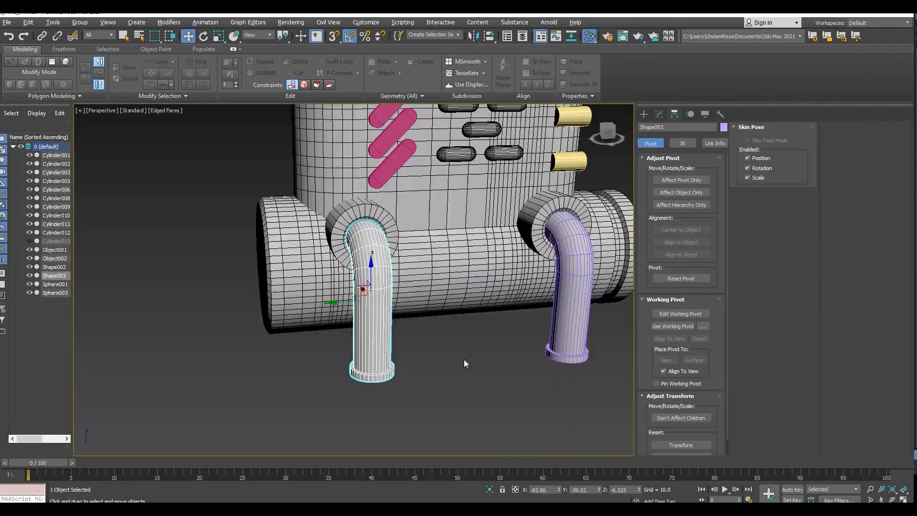
Examine the assembled model with both pipes from several angles in shaded and wireframe display.
alt+middle_drag(464, 361, 397, 334)
scroll(397, 251, up, 5)
scroll(346, 291, down, 5)
click(328, 381)
alt+middle_drag(345, 291, 303, 348)
key(F4)
scroll(328, 381, down, 3)
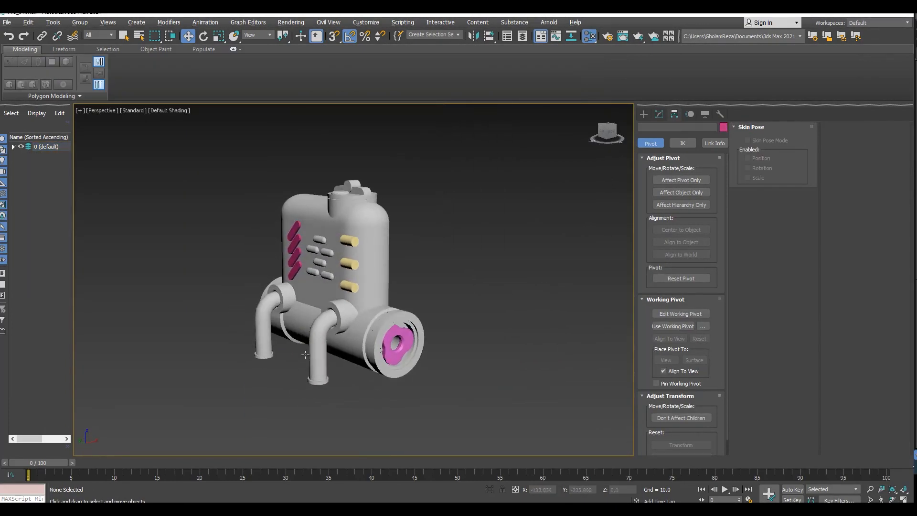
scroll(303, 348, up, 3)
scroll(302, 349, down, 4)
click(302, 347)
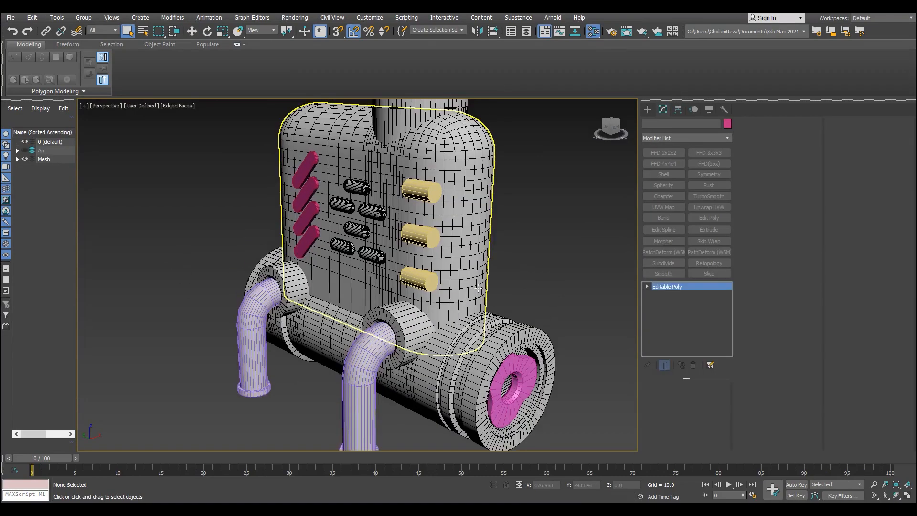
Move the rounded block's open lower border down past the ring and return all parts to view.
click(477, 288)
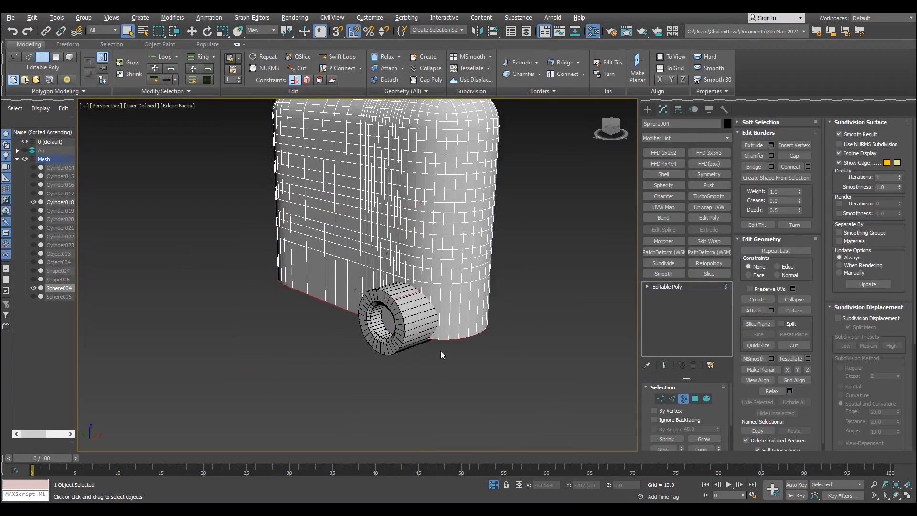
scroll(345, 236, up, 3)
drag(345, 236, 345, 283)
click(662, 287)
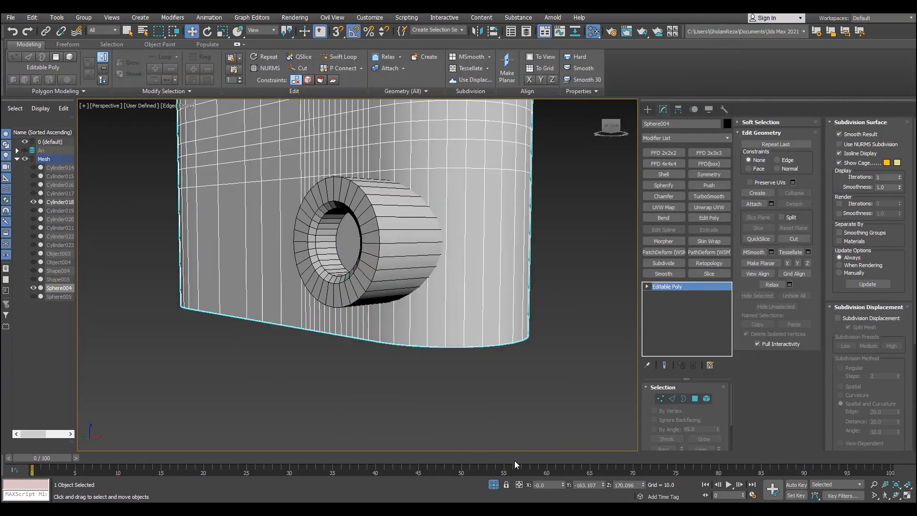
click(493, 484)
Isolate the grooved cylinder, clear its smoothing groups and auto smooth all its polygons at 45.
scroll(441, 247, down, 2)
scroll(442, 247, up, 2)
scroll(441, 248, down, 2)
alt+middle_drag(442, 248, 454, 246)
click(70, 167)
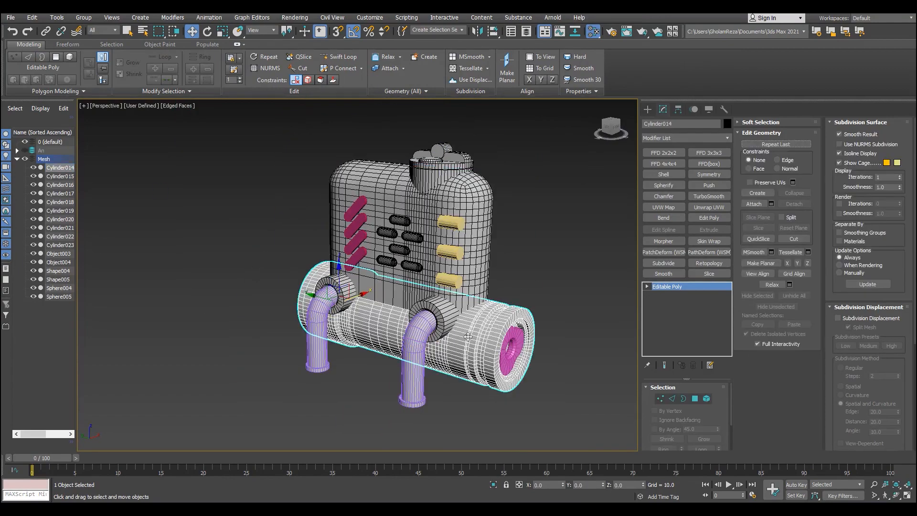
key(alt+q)
key(4)
key(F4)
key(ctrl+a)
click(886, 237)
click(850, 248)
click(577, 233)
key(ctrl+a)
click(839, 248)
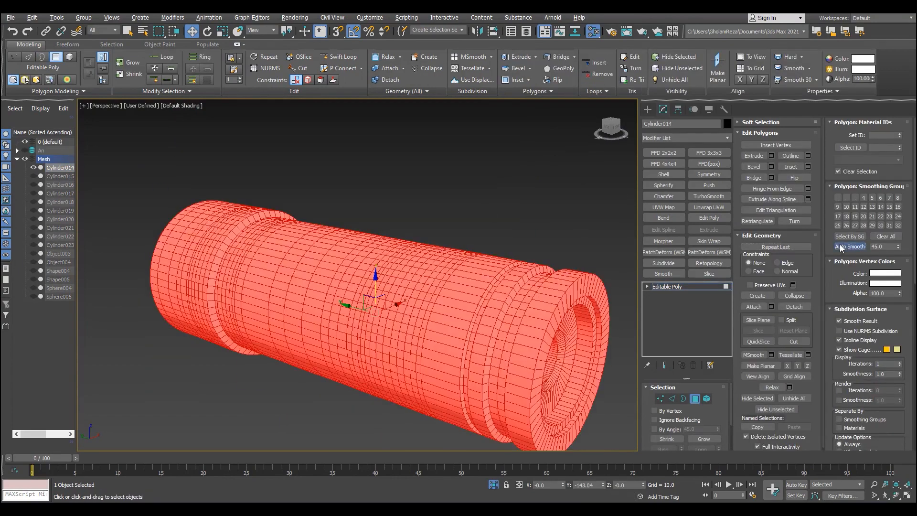
click(665, 286)
Auto smooth the ring of polygons around the inner hole at the cylinder's recessed end at 45.
scroll(489, 310, up, 2)
alt+middle_drag(488, 310, 409, 280)
scroll(410, 280, down, 2)
scroll(517, 304, up, 4)
key(F4)
key(4)
click(518, 305)
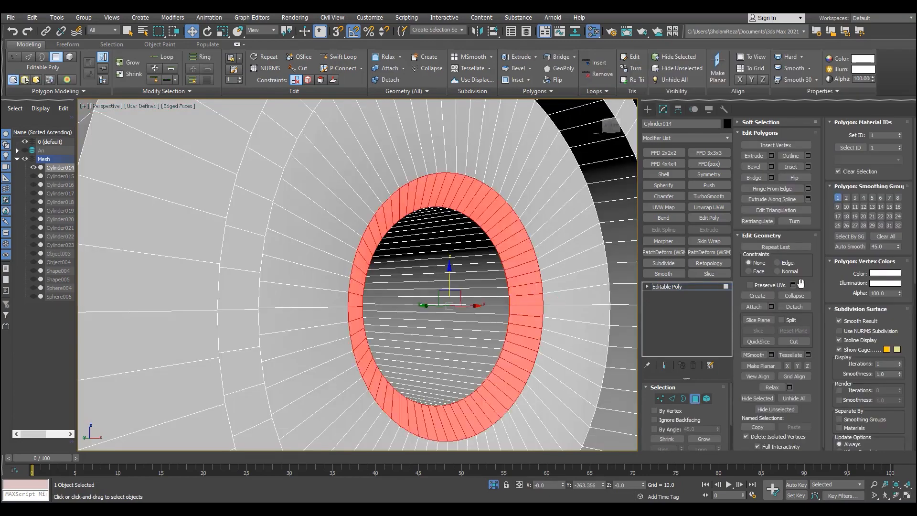
click(849, 249)
scroll(518, 257, down, 3)
click(672, 285)
key(F4)
scroll(496, 329, down, 5)
Auto smooth the flat cap polygon on the cylinder's closed end and leave isolation.
alt+middle_drag(497, 329, 569, 344)
key(F4)
scroll(494, 290, up, 5)
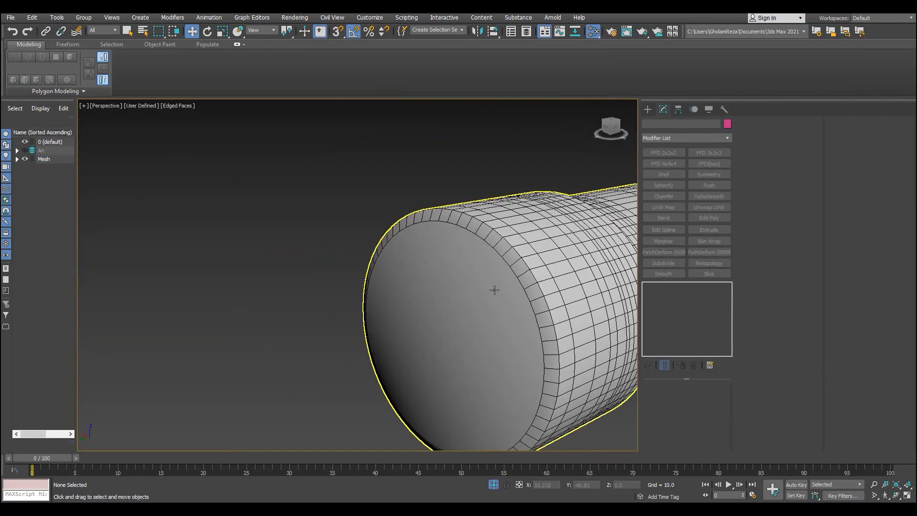
click(501, 295)
key(4)
click(501, 295)
alt+middle_drag(501, 295, 471, 248)
click(849, 246)
click(463, 239)
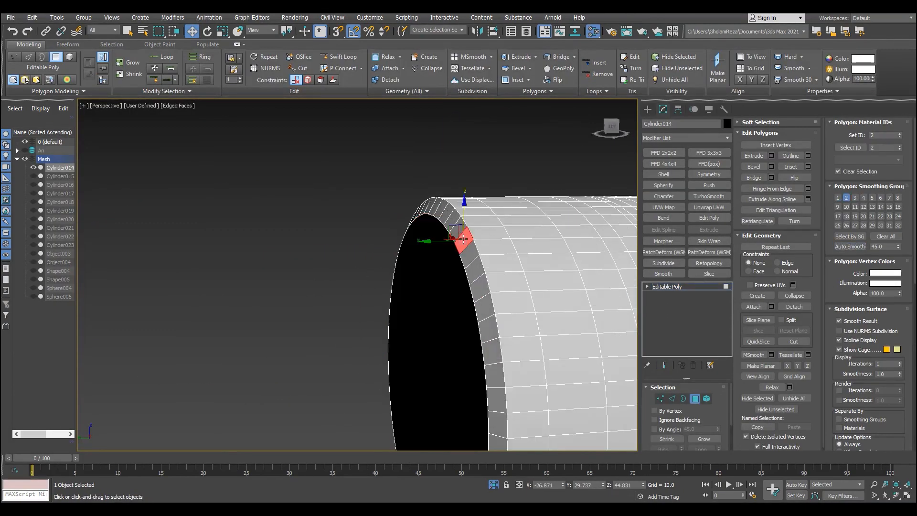
click(667, 286)
scroll(406, 238, down, 5)
alt+middle_drag(406, 239, 320, 228)
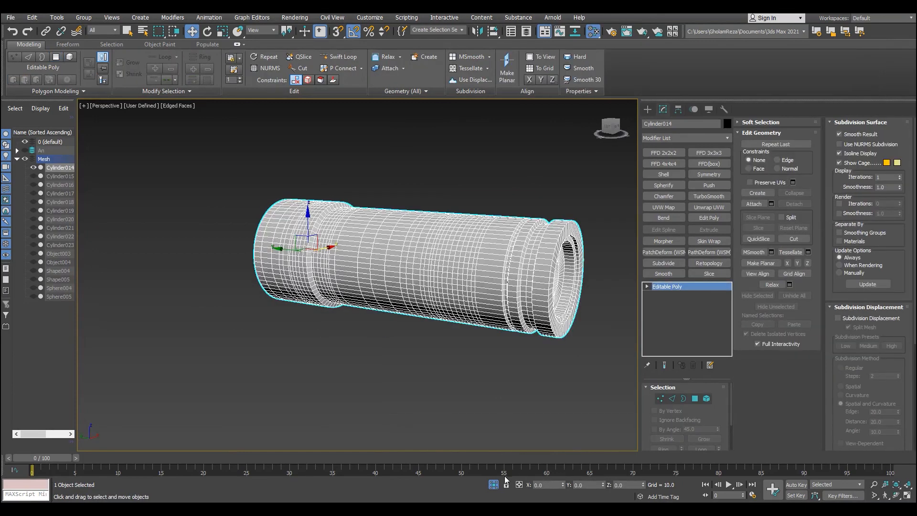
click(494, 484)
Convert the small horizontal cylinder above the block's cap to Editable Poly and auto smooth all its polygons at 45.
click(61, 176)
scroll(358, 188, down, 4)
key(alt+q)
scroll(412, 206, down, 2)
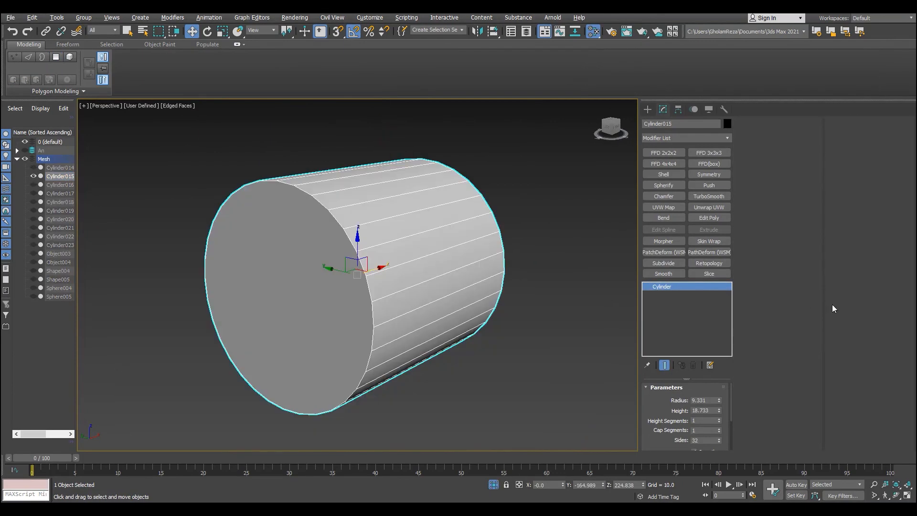
middle_drag(447, 268, 473, 245)
right_click(472, 246)
click(563, 351)
key(4)
key(ctrl+a)
click(849, 247)
click(667, 286)
click(494, 484)
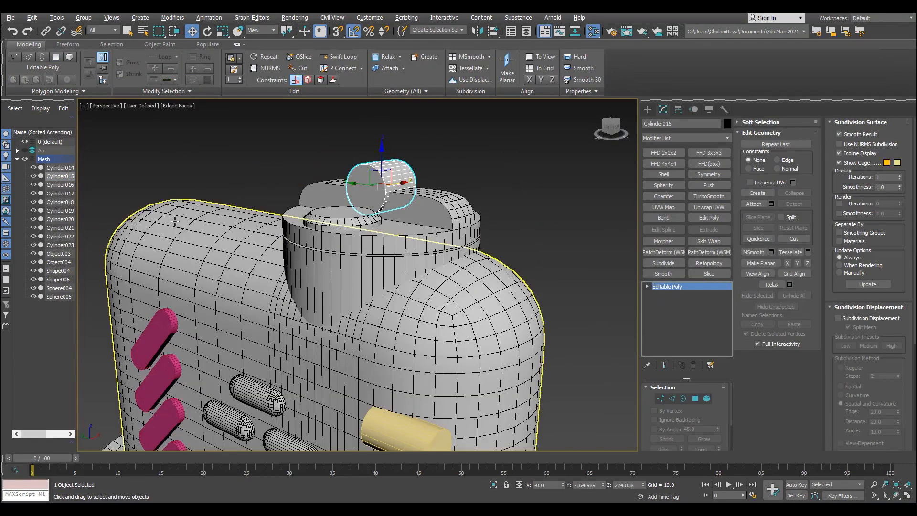
Auto smooth all polygons of the round disc on the block's cap at 45 and check its sloped ring of polygons.
click(60, 185)
scroll(316, 258, up, 3)
key(4)
key(ctrl+a)
click(850, 246)
scroll(398, 203, up, 3)
click(335, 202)
shift+click(350, 204)
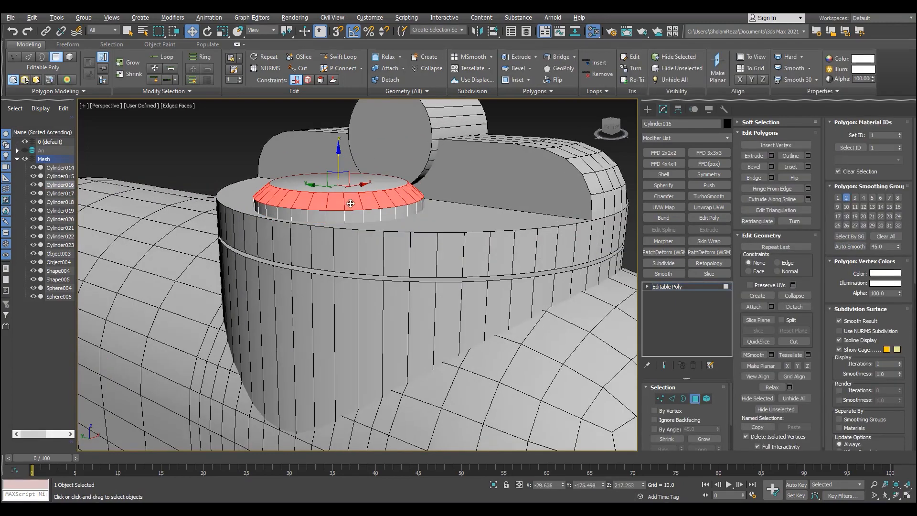
click(660, 287)
Attach the second pipe sleeve to the first so both form one object, undoing any extra action.
click(60, 193)
scroll(364, 203, down, 5)
middle_drag(325, 373, 367, 282)
scroll(368, 281, up, 1)
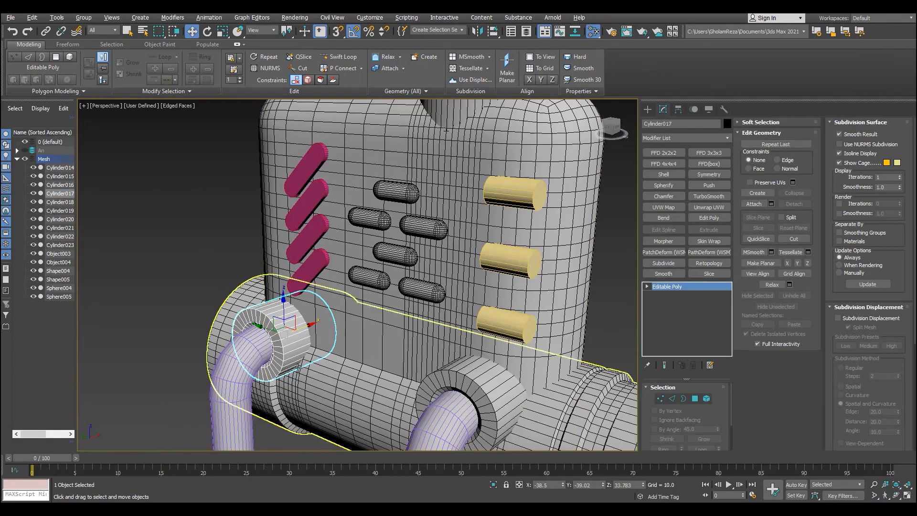
middle_drag(372, 324, 374, 260)
click(753, 203)
click(507, 305)
click(501, 232)
click(406, 18)
middle_drag(507, 220, 488, 269)
key(ctrl+z)
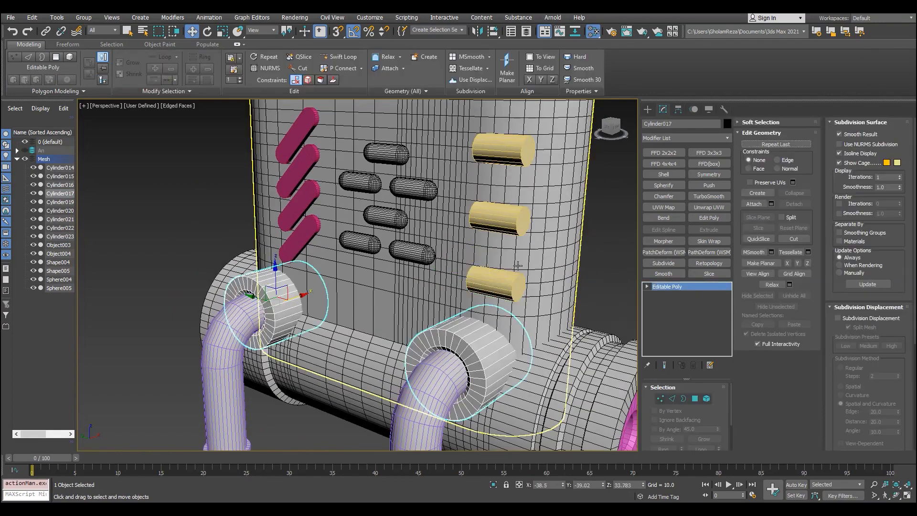
Convert the lowest yellow cylinder to Editable Poly and attach the other two yellow cylinders to it.
click(493, 285)
click(406, 18)
right_click(417, 167)
click(507, 272)
click(753, 204)
click(495, 232)
click(496, 163)
scroll(494, 277, down, 5)
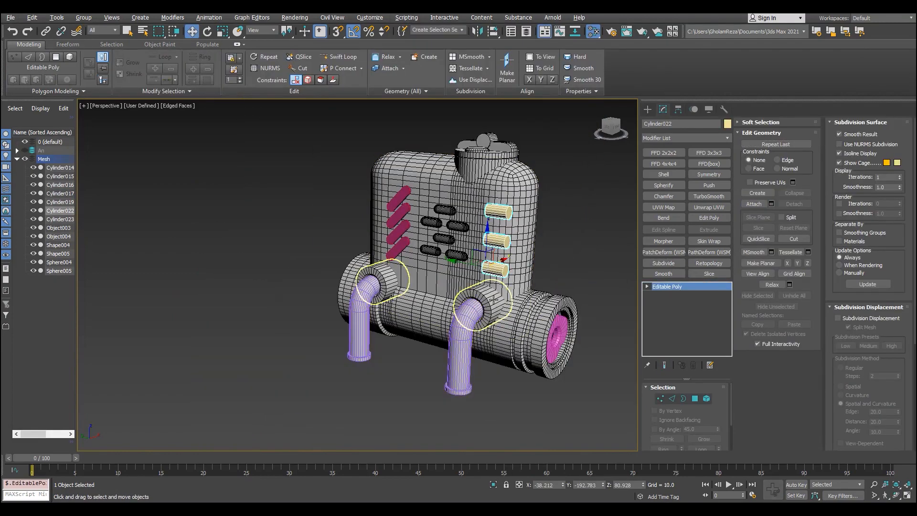
Auto smooth the polygons of the attached pipe sleeves at 45, including the ring around the inner hole.
click(483, 292)
scroll(482, 299, up, 5)
key(4)
key(ctrl+a)
click(433, 312)
scroll(433, 313, up, 4)
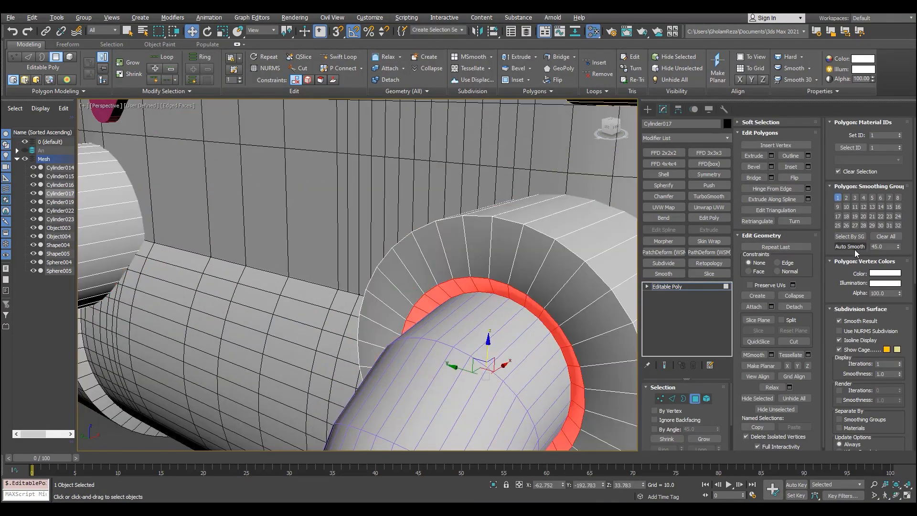
click(855, 251)
Isolate the two pipe sleeves, examine their shading from both ends and leave isolation.
scroll(497, 249, down, 4)
alt+middle_drag(430, 286, 459, 281)
scroll(191, 225, up, 6)
click(260, 215)
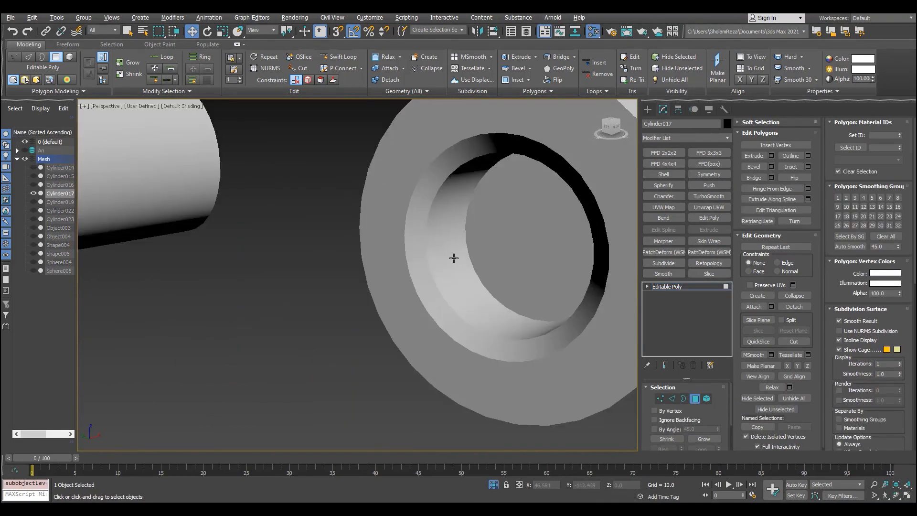
key(z)
alt+middle_drag(453, 257, 412, 263)
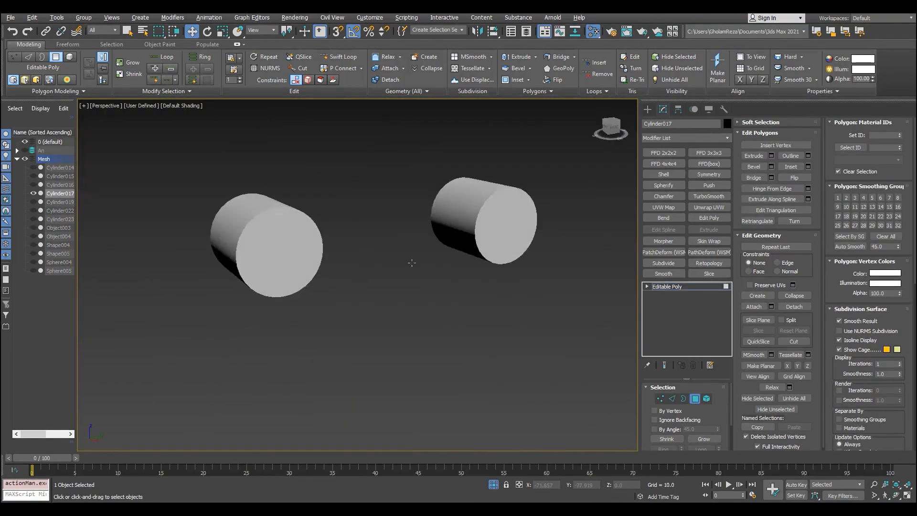
click(669, 287)
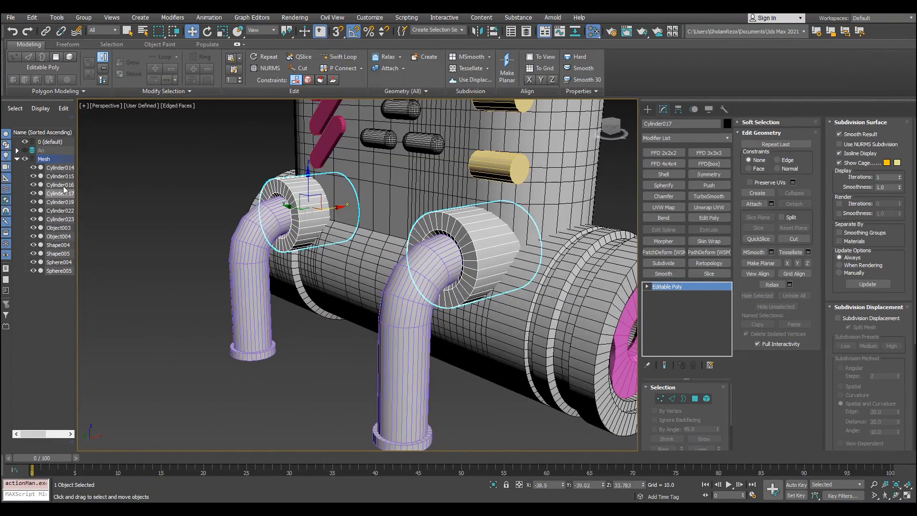
Auto smooth all polygons of the slanted magenta slot shapes at 45 and check their shading.
scroll(310, 269, down, 3)
scroll(309, 268, up, 3)
click(53, 194)
scroll(310, 239, up, 4)
alt+middle_drag(247, 206, 344, 203)
scroll(334, 239, up, 1)
key(4)
key(ctrl+a)
click(667, 287)
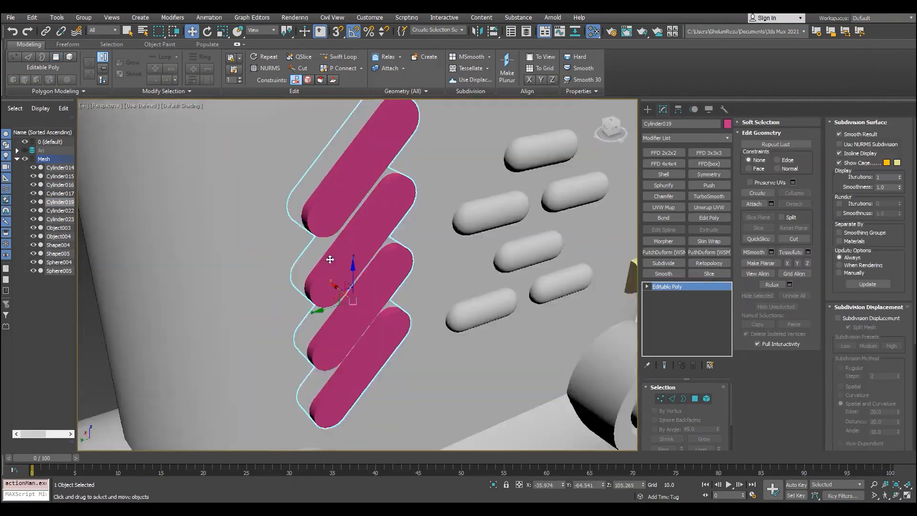
scroll(264, 221, down, 3)
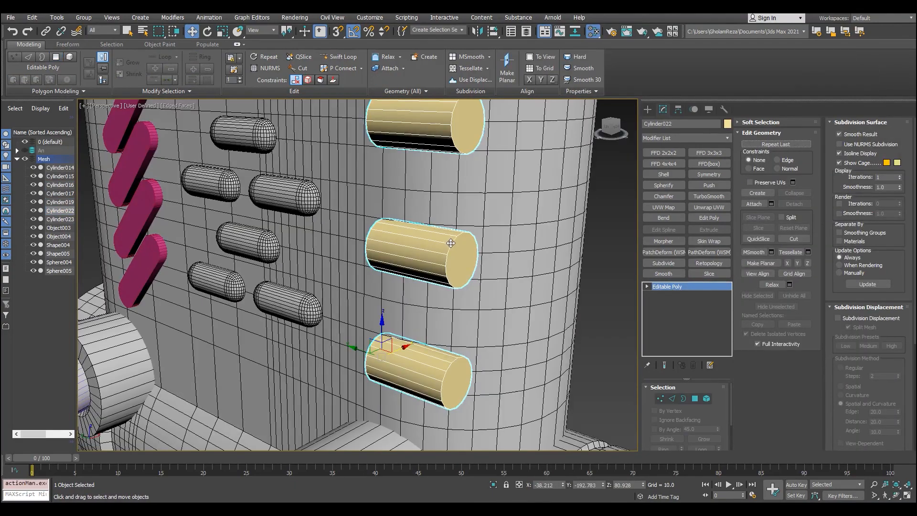
Auto smooth all polygons of the three attached yellow cylinders.
key(4)
key(ctrl+a)
key(4)
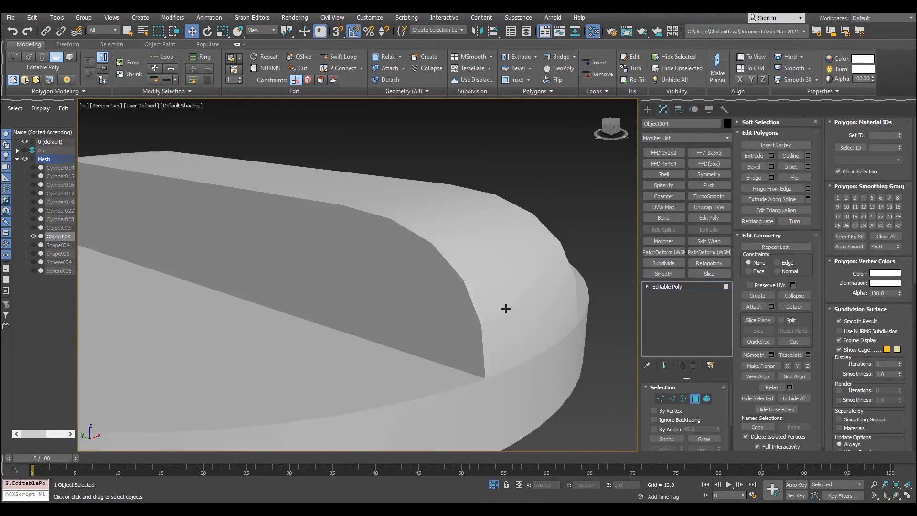
Leave the cap's isolation, isolate the six capsules and examine the mesh and shading of their rounded ends.
key(z)
click(493, 484)
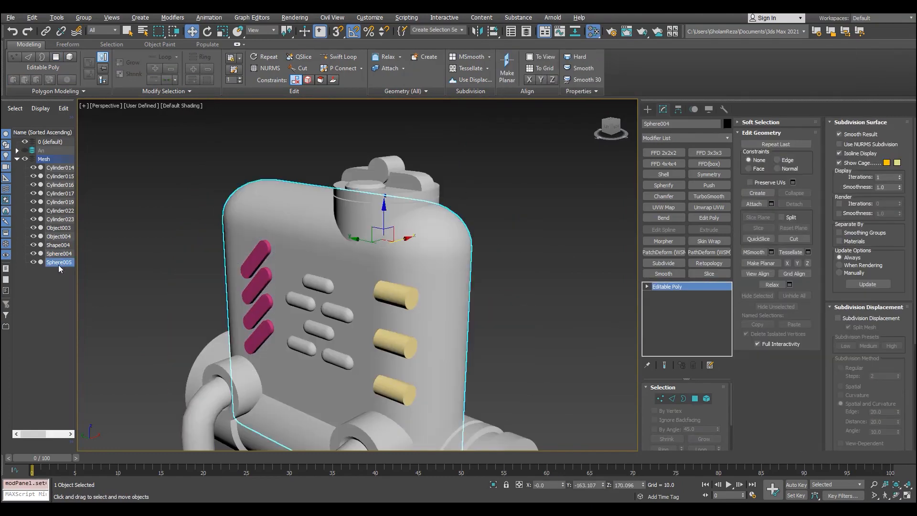
scroll(355, 297, up, 10)
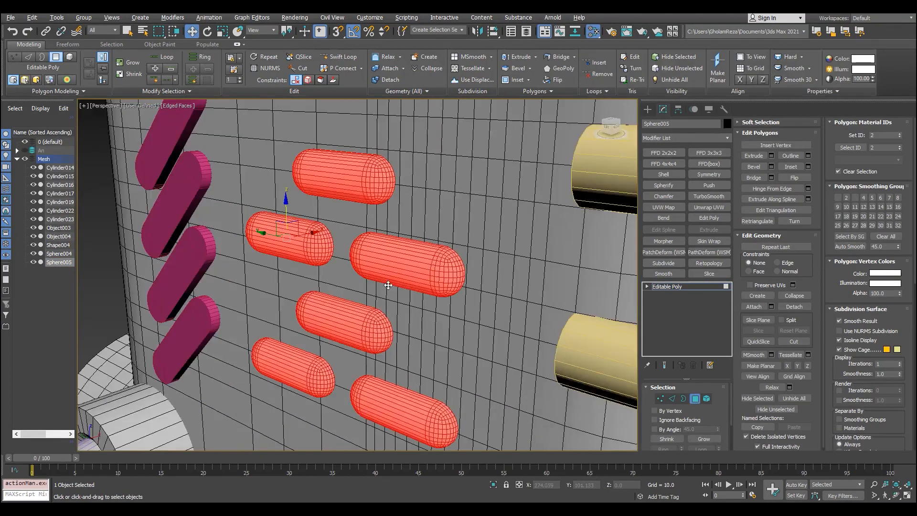
key(alt+q)
scroll(413, 213, down, 4)
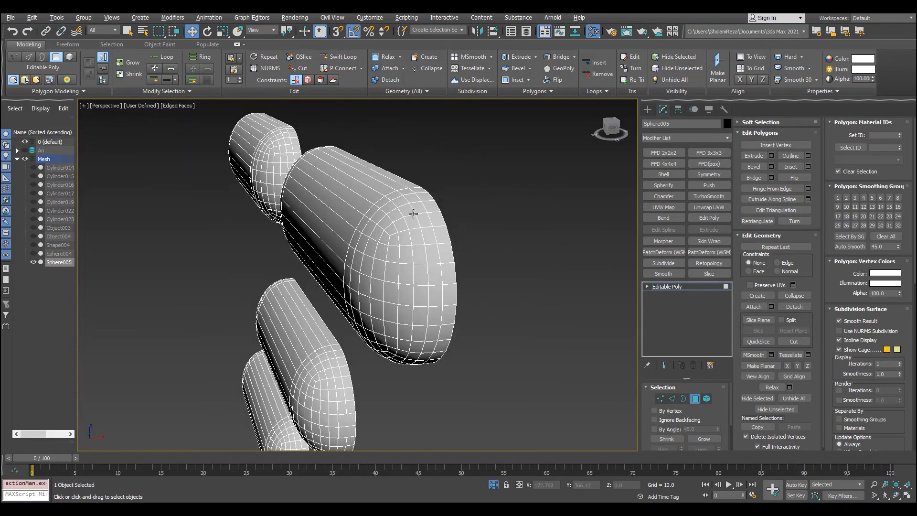
alt+middle_drag(413, 221, 601, 254)
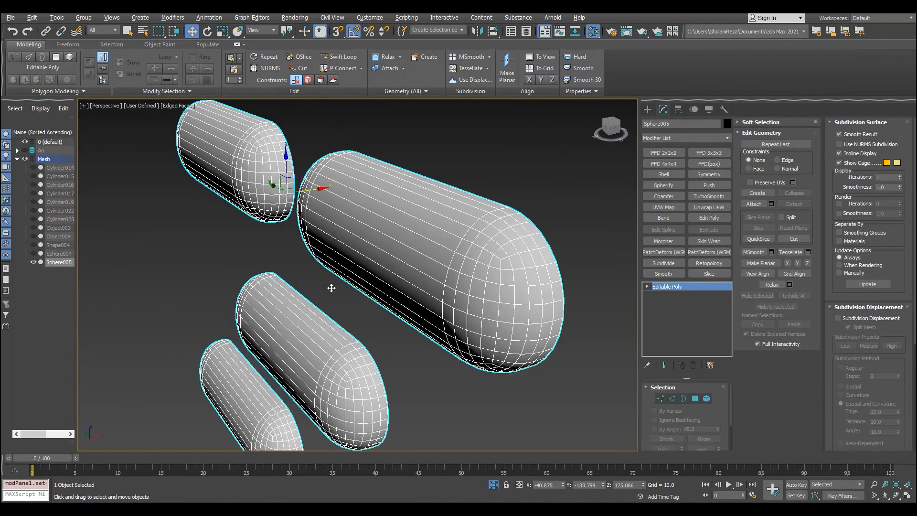
scroll(334, 310, up, 3)
alt+middle_drag(334, 310, 412, 381)
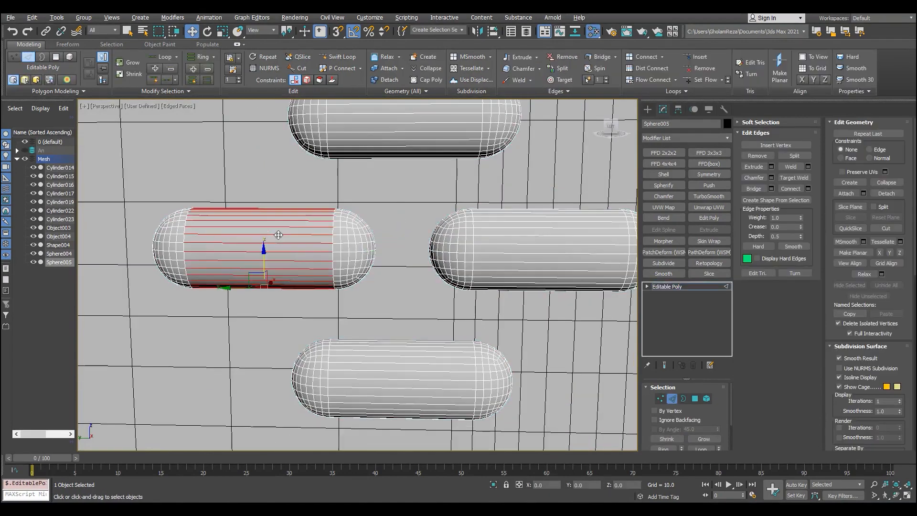
scroll(411, 240, down, 2)
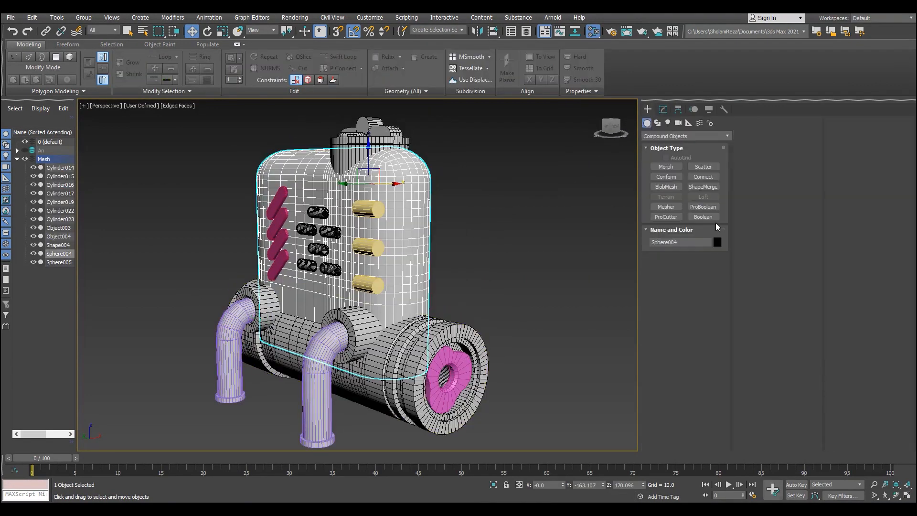
Use ProBoolean on the rounded block to subtract the magenta slots and yellow cylinders and unite the cap, disc, capsules, sleeves and grooved cylinder.
click(703, 206)
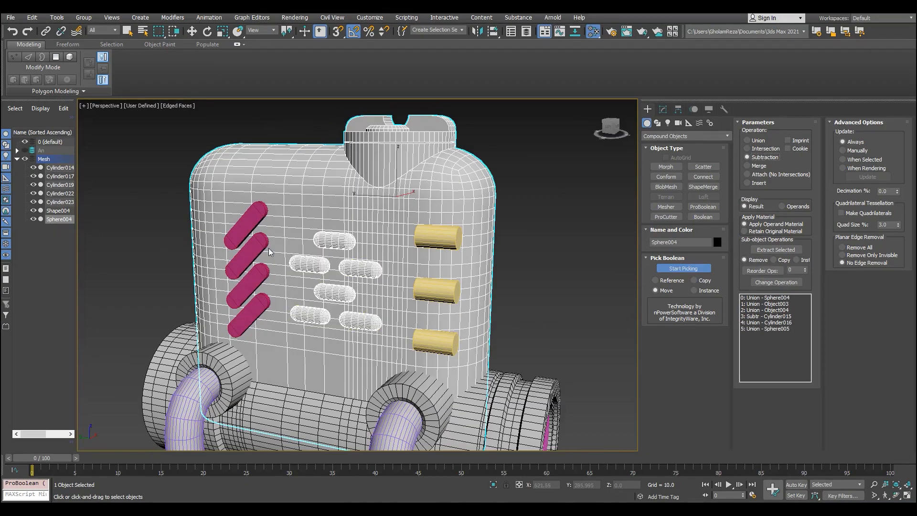
click(440, 256)
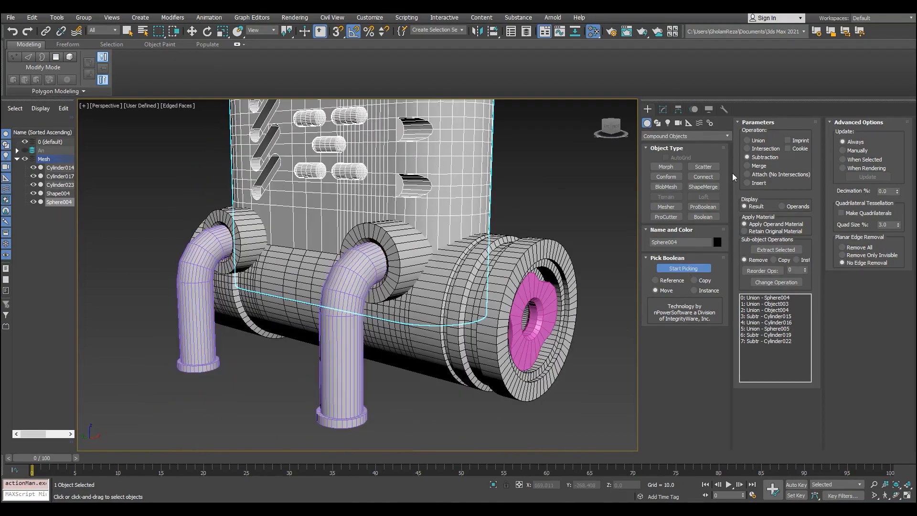
click(425, 331)
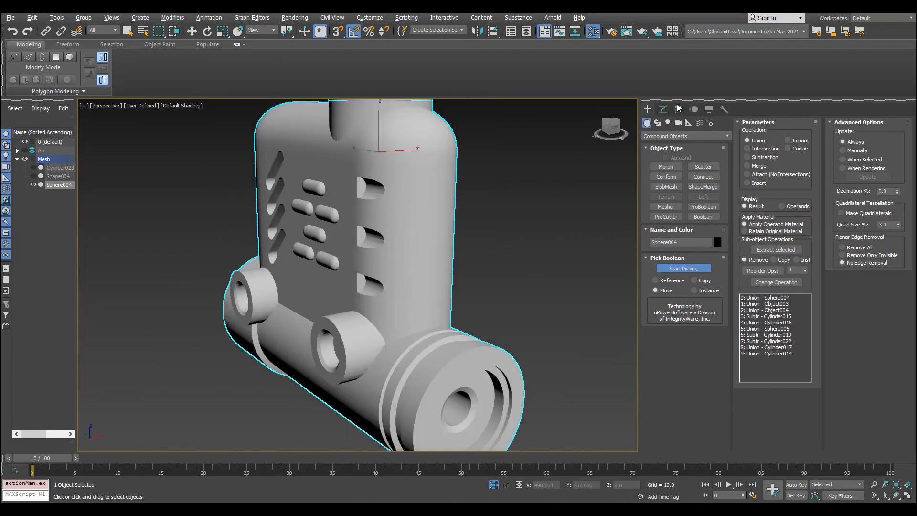
Slice the merged body in half with a Slice modifier set to Remove Bottom.
click(662, 109)
click(709, 274)
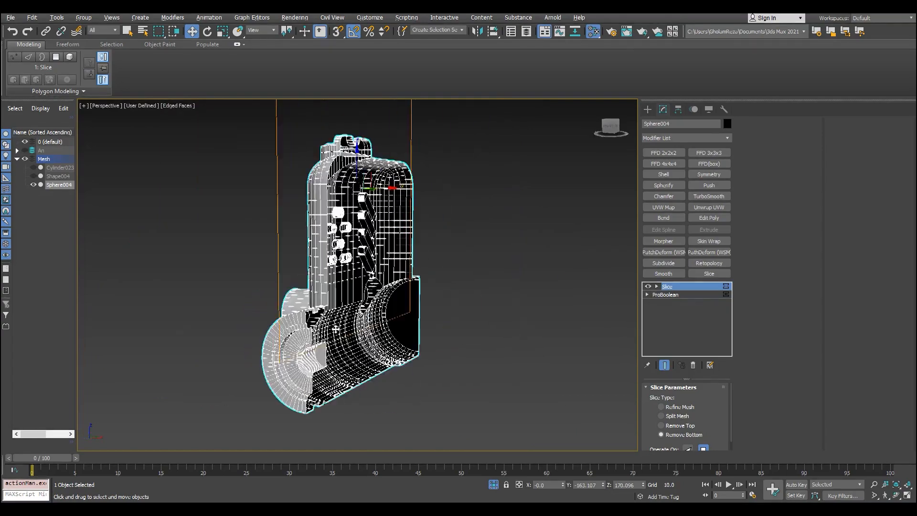
Subdivide the sliced body and compute a ReForm retopology with a face count of 10000.
click(663, 263)
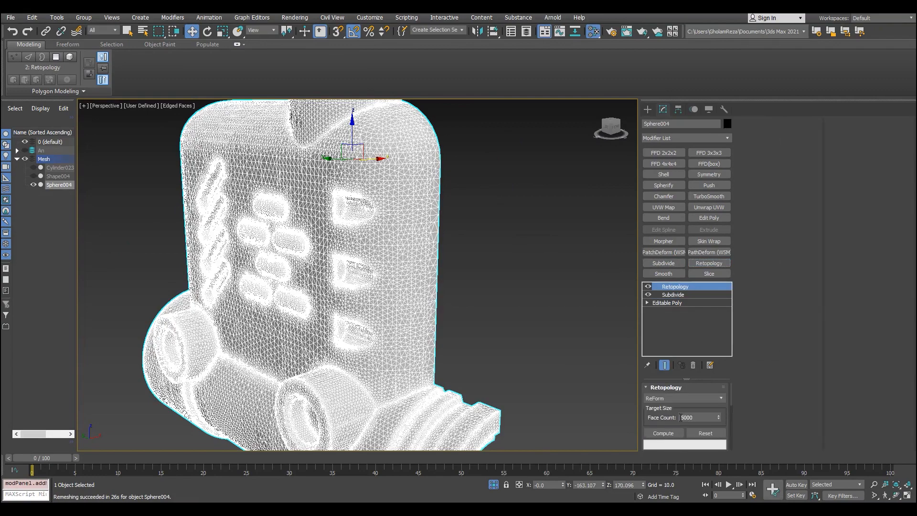
text(10000)
click(663, 433)
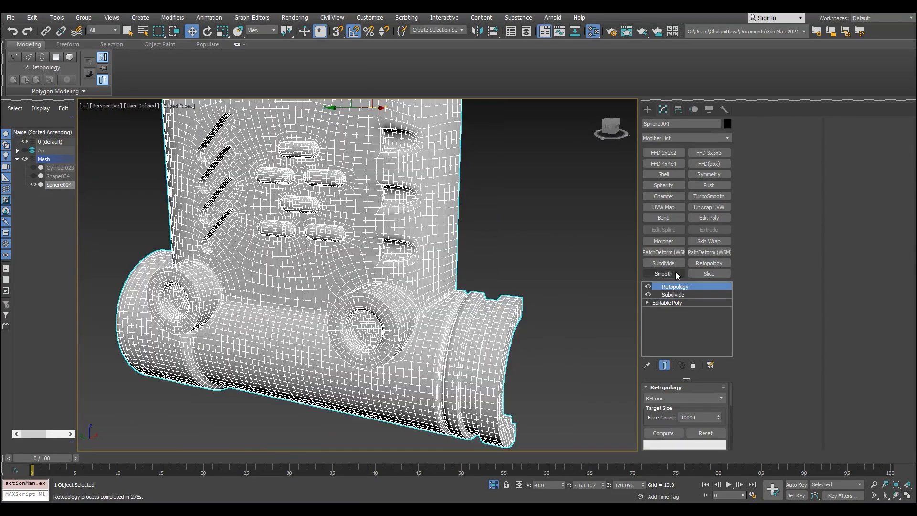
Add a Smooth modifier with Auto Smooth enabled above the retopology and examine the shading around the cap.
click(663, 274)
key(F4)
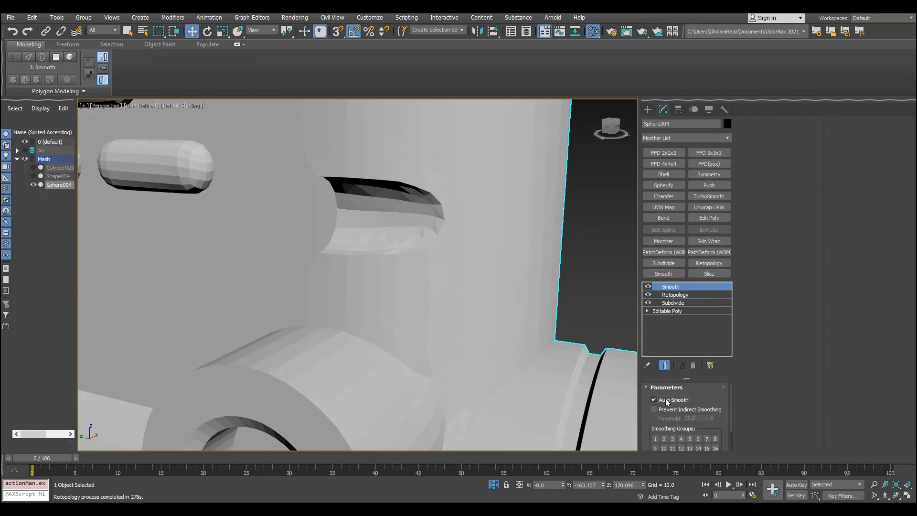
scroll(408, 305, down, 5)
alt+middle_drag(401, 296, 466, 249)
scroll(399, 385, up, 3)
scroll(399, 385, down, 5)
scroll(466, 249, up, 5)
key(F4)
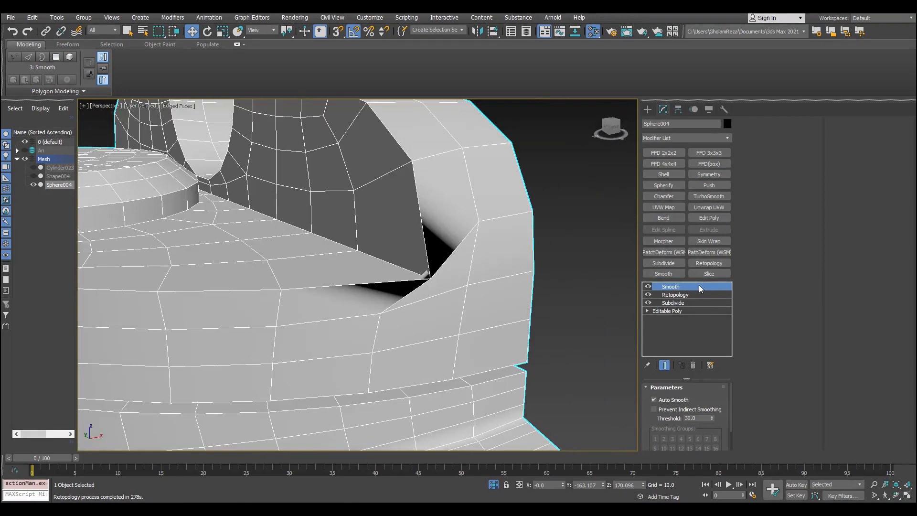
Add an Edit Poly modifier beneath the Smooth modifier and connect the two vertices at the cap's broken corner.
click(709, 220)
key(1)
scroll(430, 288, up, 5)
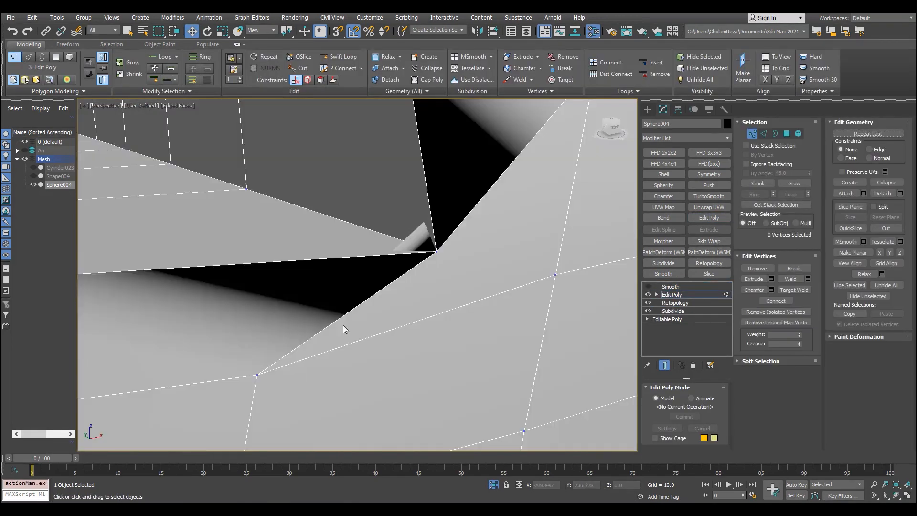
scroll(344, 328, down, 5)
click(372, 301)
ctrl+click(416, 305)
key(ctrl+shift+e)
alt+middle_drag(416, 306, 354, 337)
scroll(384, 306, down, 5)
scroll(260, 341, down, 3)
scroll(256, 346, up, 7)
scroll(256, 345, down, 7)
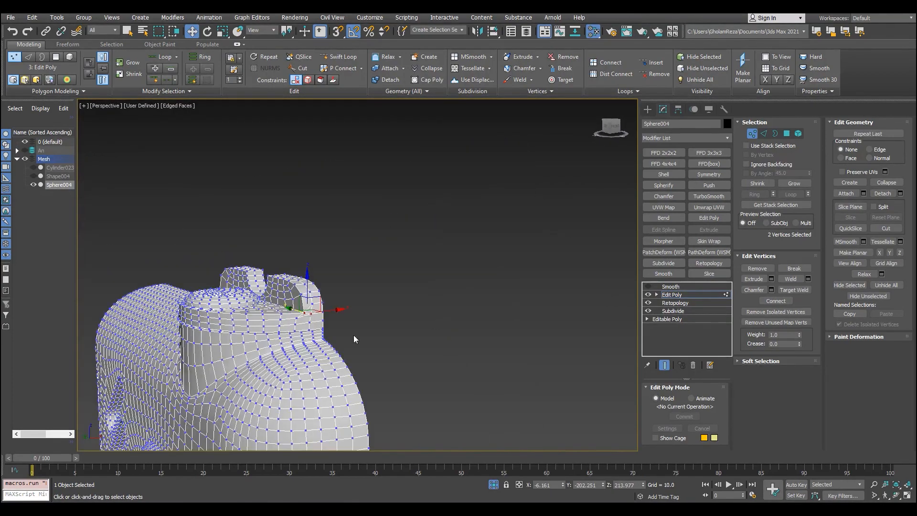
Preview the body with a TurboSmooth modifier and remove that modifier again.
scroll(353, 336, up, 5)
click(672, 295)
click(709, 196)
key(F4)
scroll(444, 282, down, 4)
alt+middle_drag(445, 282, 425, 303)
key(F4)
scroll(359, 309, up, 5)
click(693, 366)
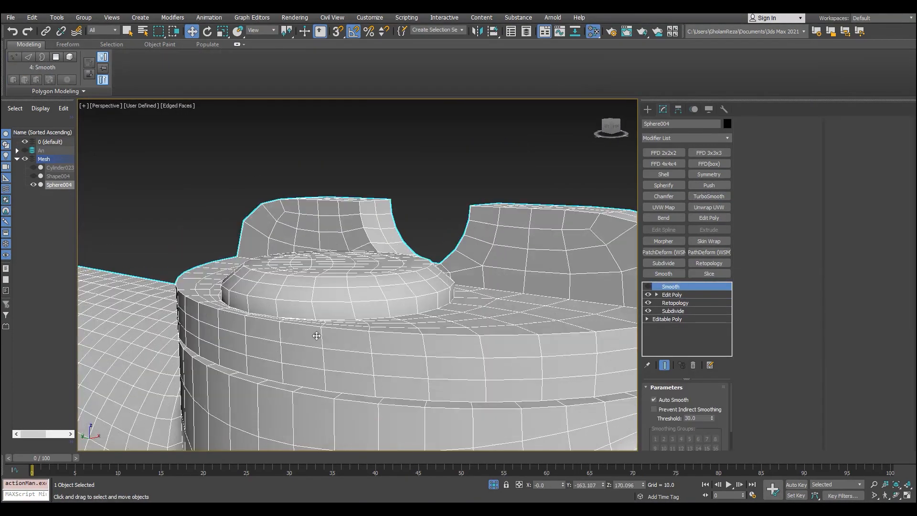
Select the edge loop around the base of the round disc on the cap in the Edit Poly modifier.
alt+middle_drag(540, 294, 592, 319)
click(671, 295)
scroll(335, 393, up, 2)
key(2)
alt+middle_drag(335, 393, 320, 406)
scroll(280, 319, up, 4)
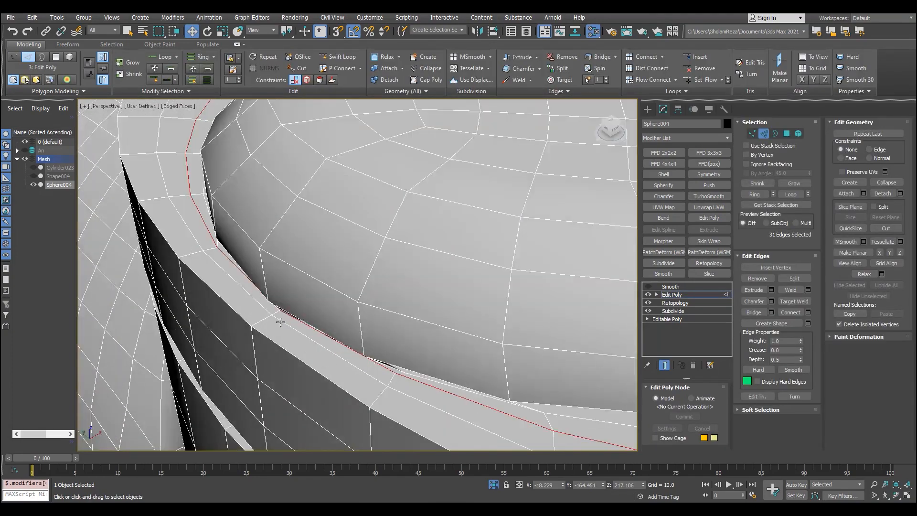
Move the crowded vertex at the disc's base to space it from its neighbours on the cap's flat face.
key(1)
scroll(279, 294, up, 3)
click(261, 302)
alt+middle_drag(262, 303, 383, 258)
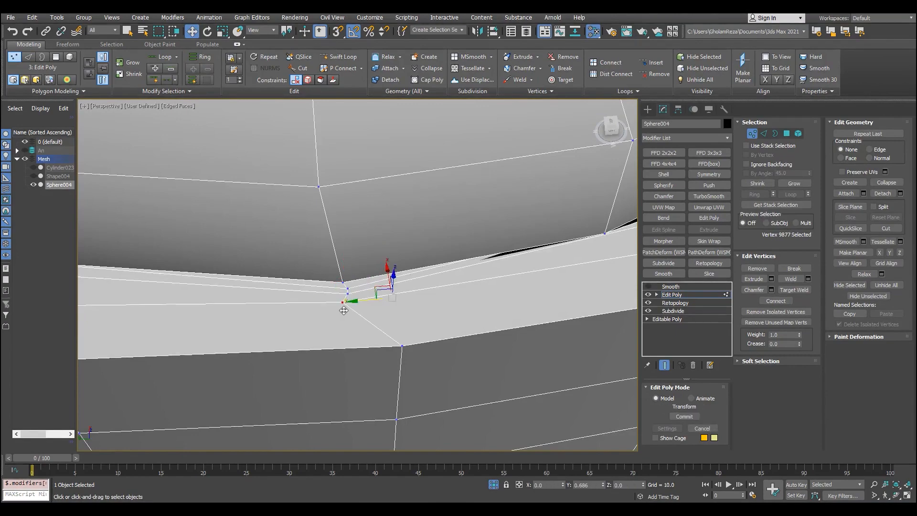
drag(344, 310, 343, 310)
middle_drag(591, 268, 345, 301)
alt+middle_drag(345, 300, 352, 310)
Set the movement constraint to Face and slide the stray vertex along the cap's flat face beside the disc.
click(847, 161)
alt+middle_drag(435, 219, 428, 247)
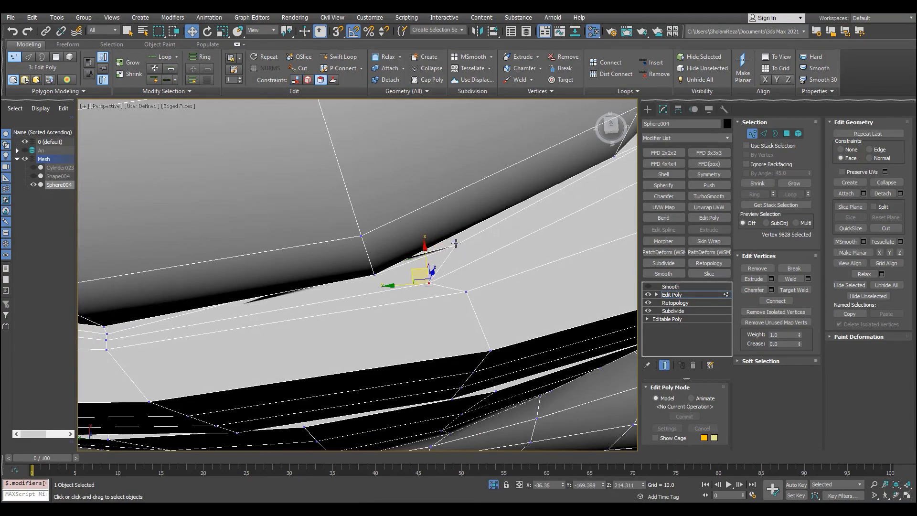
drag(456, 244, 391, 276)
scroll(378, 327, down, 5)
alt+middle_drag(378, 328, 462, 317)
scroll(423, 309, up, 8)
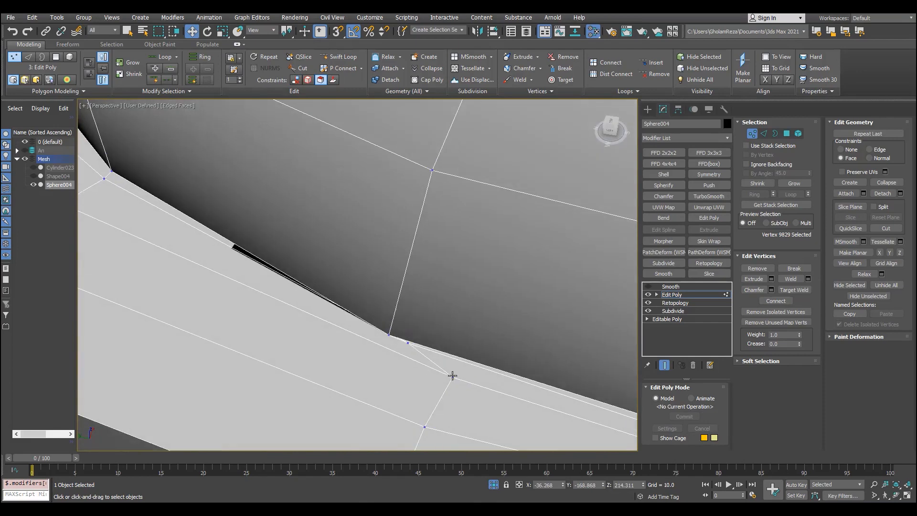
Reposition further vertices along the cap's flat face to even out the spacing around the disc's base.
click(408, 342)
alt+middle_drag(409, 342, 430, 305)
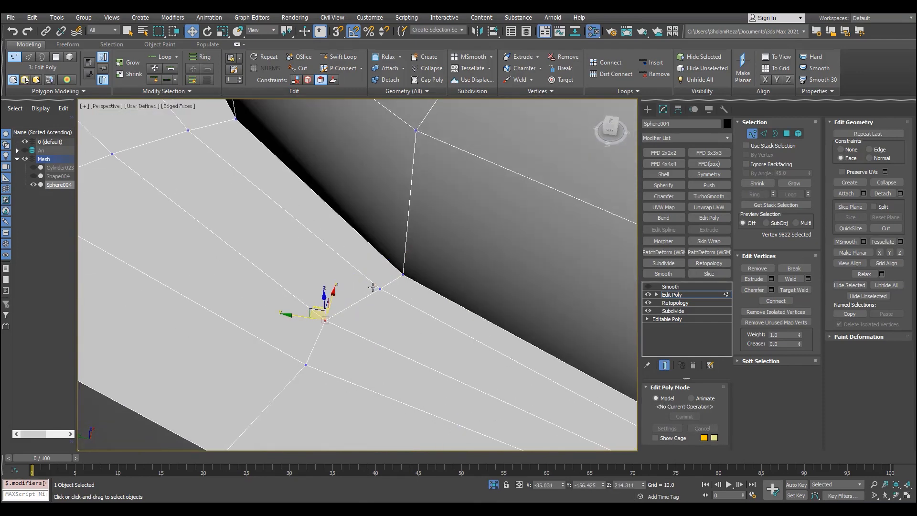
drag(378, 289, 350, 297)
scroll(344, 310, down, 6)
scroll(339, 316, up, 4)
drag(542, 367, 518, 366)
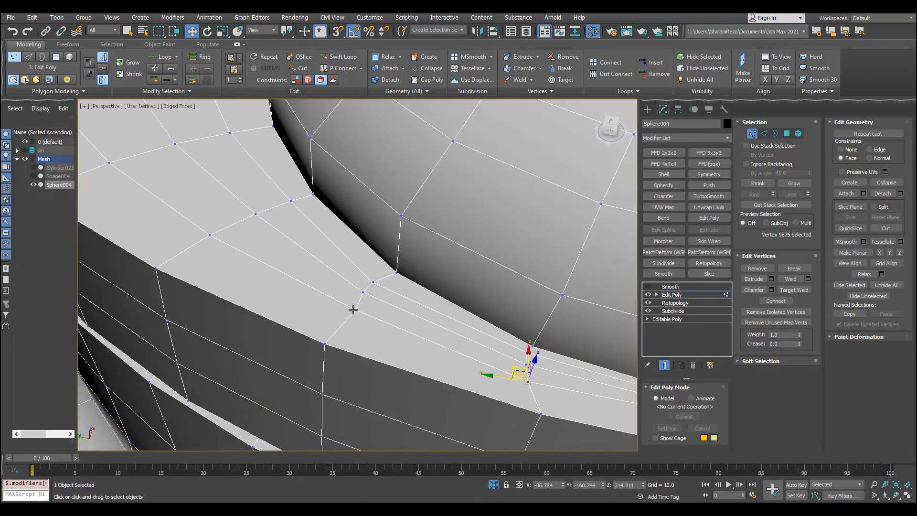
scroll(336, 268, down, 6)
alt+middle_drag(336, 268, 295, 246)
scroll(417, 280, down, 4)
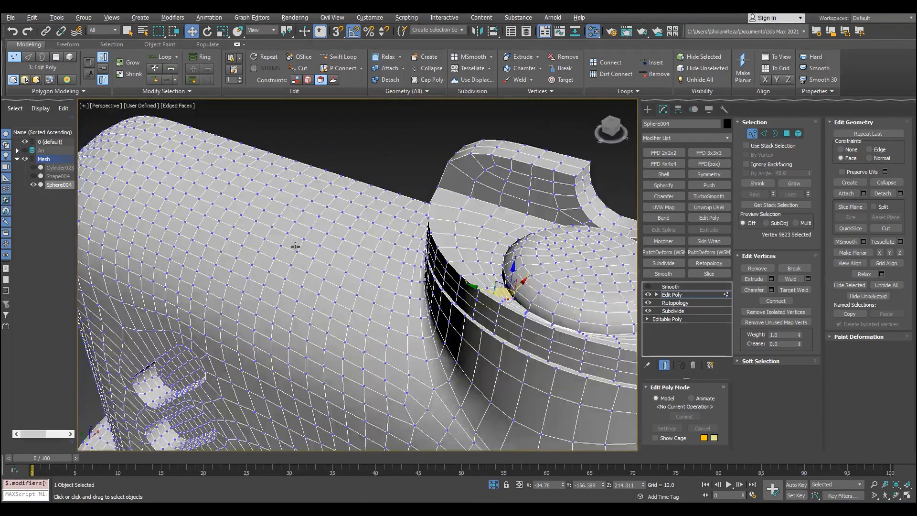
Slide the crowded vertices at the disc's base outward along the cap's flat face to spread them apart.
scroll(434, 299, up, 4)
middle_drag(563, 291, 317, 293)
scroll(311, 305, up, 5)
click(311, 306)
alt+middle_drag(248, 287, 327, 302)
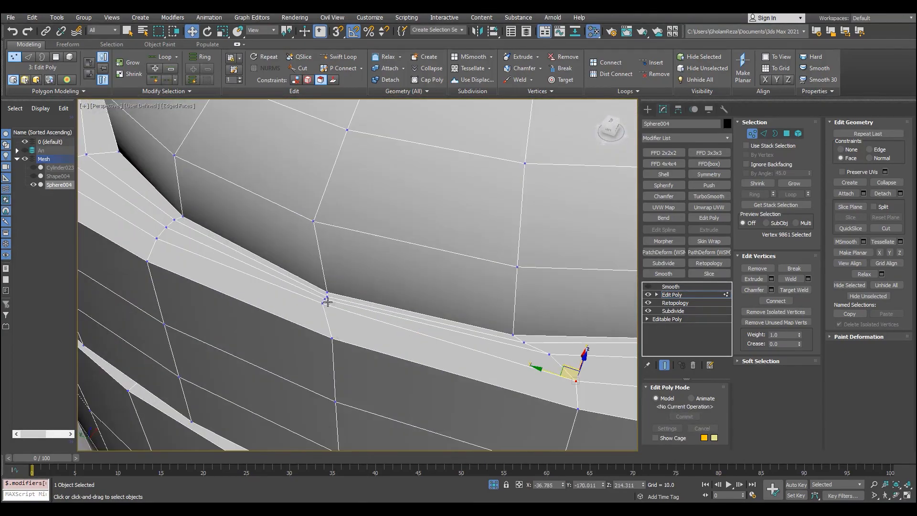
drag(325, 300, 327, 306)
scroll(327, 305, up, 5)
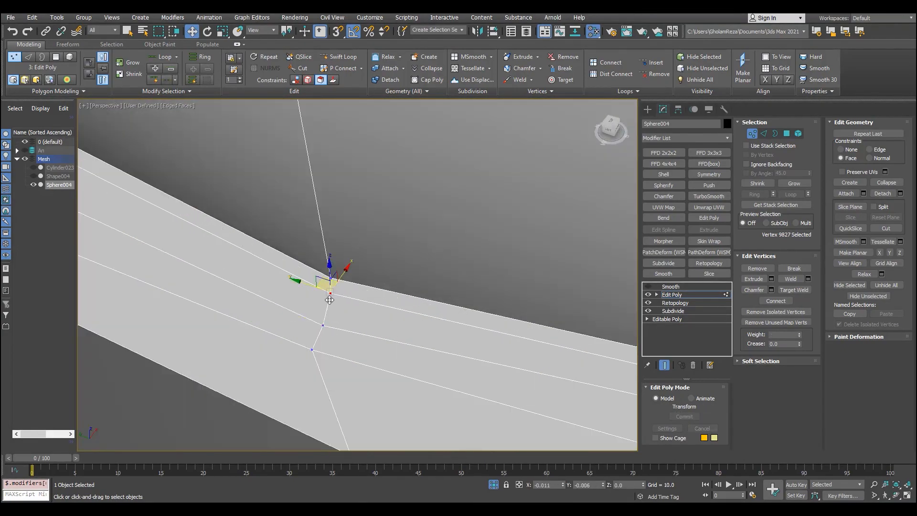
drag(327, 275, 334, 282)
Shift the neighbouring vertex row on the cap's rim to even out its spacing beside the disc.
scroll(256, 314, down, 5)
alt+middle_drag(507, 381, 435, 367)
drag(435, 367, 440, 375)
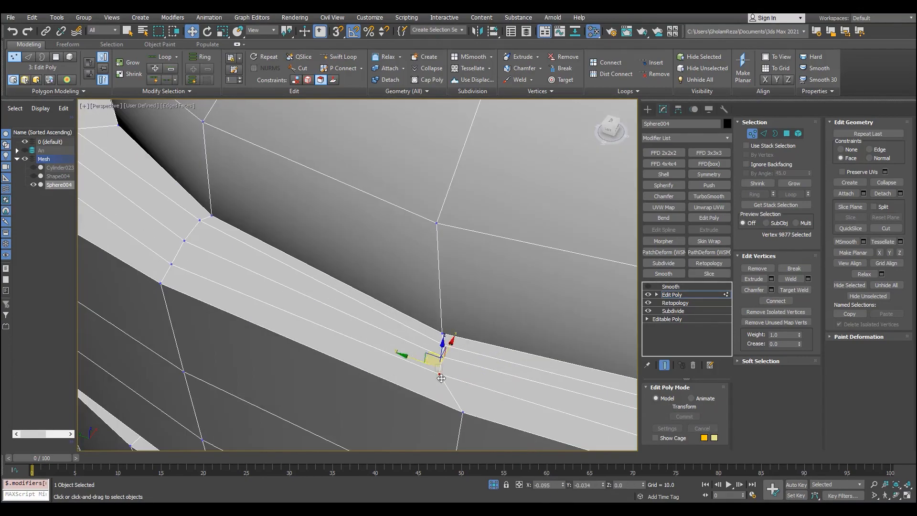
scroll(440, 374, down, 4)
middle_drag(440, 375, 568, 421)
scroll(581, 357, up, 3)
Preview the repaired cap with a TurboSmooth modifier in plain shading.
click(673, 286)
key(F4)
scroll(516, 230, down, 5)
alt+middle_drag(516, 230, 413, 272)
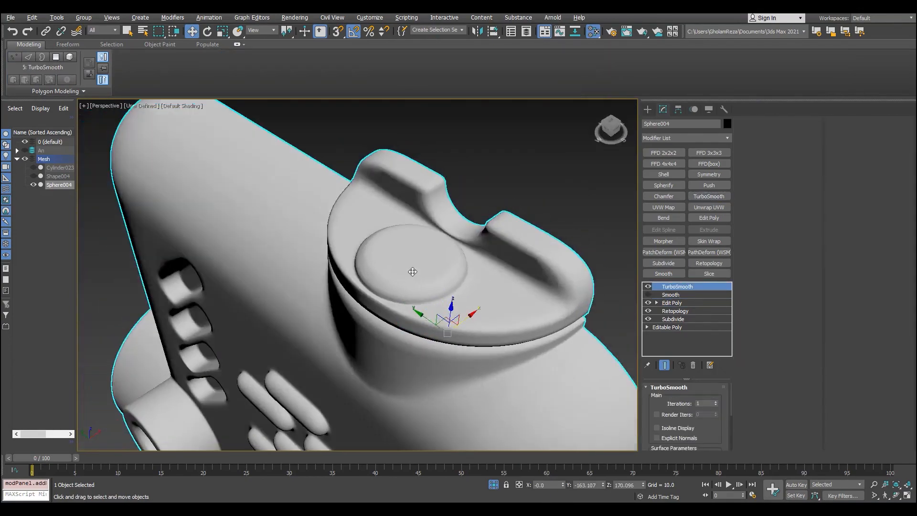
scroll(422, 252, down, 3)
Turn on the Smooth modifier and set its auto-smooth threshold to 17.1.
click(648, 286)
key(F4)
scroll(420, 198, up, 5)
alt+middle_drag(420, 198, 458, 233)
scroll(430, 241, down, 3)
drag(702, 419, 607, 421)
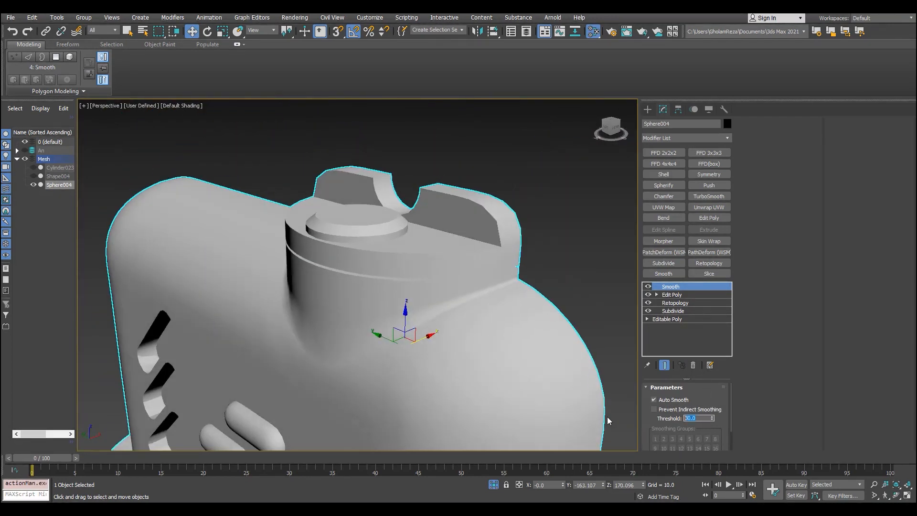
alt+middle_drag(335, 312, 636, 330)
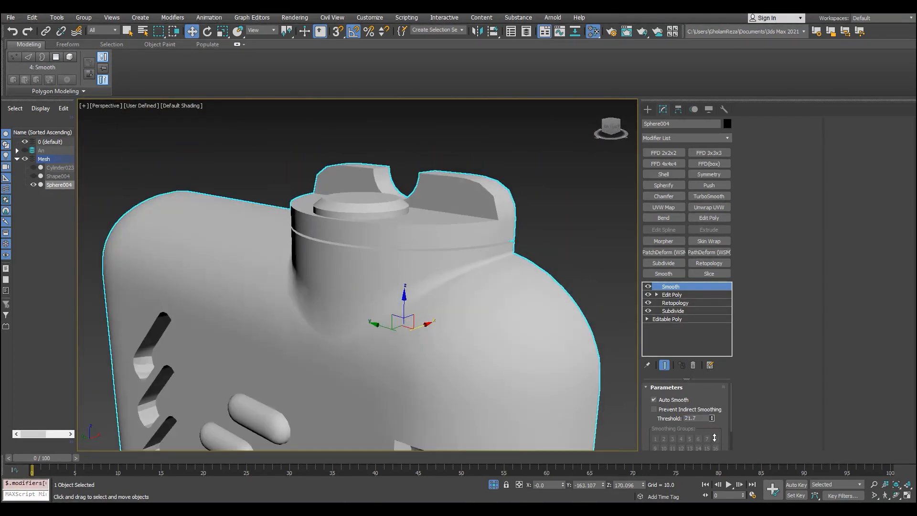
drag(713, 450, 713, 457)
Examine the shading of the body's slots, raised pill shapes and side recesses.
mouse_move(331, 244)
alt+middle_down()
mouse_move(397, 245)
mouse_move(331, 242)
alt+middle_up()
middle_drag(343, 406, 364, 202)
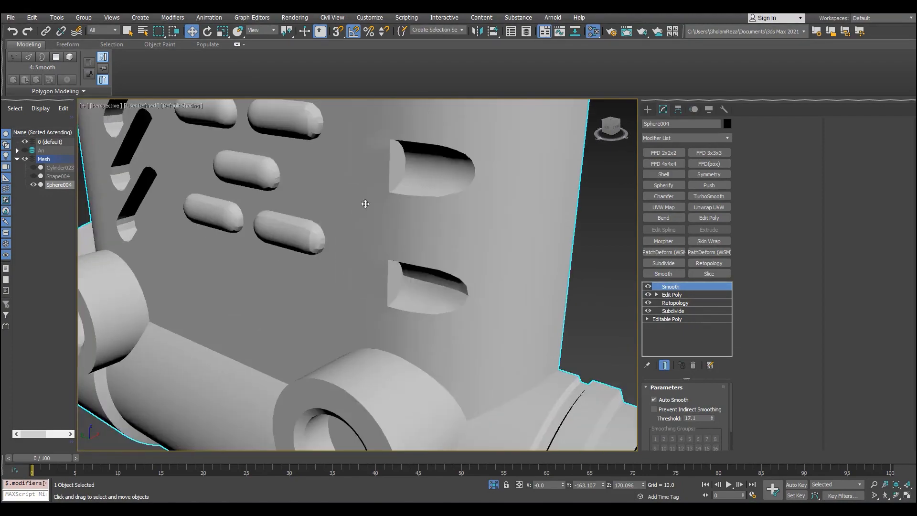
scroll(364, 202, down, 3)
middle_drag(333, 308, 373, 244)
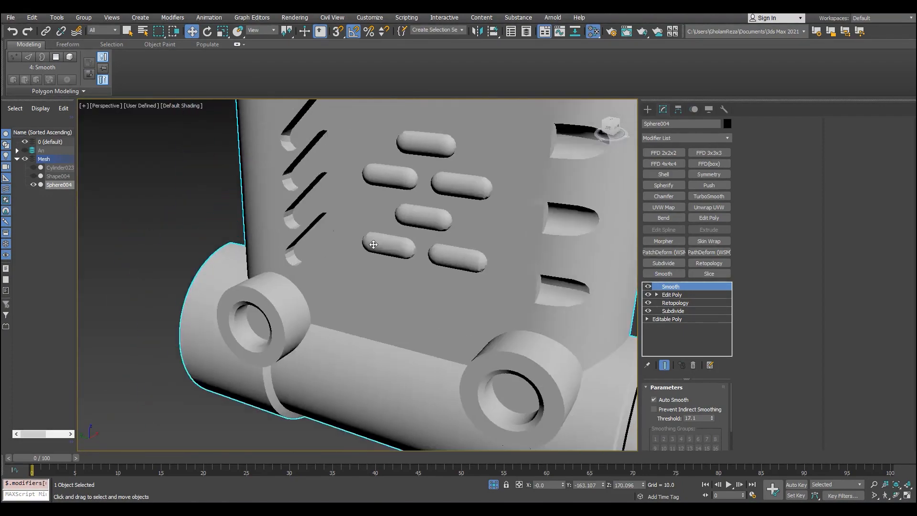
scroll(373, 244, up, 3)
key(F4)
key(F4)
scroll(443, 202, up, 3)
middle_drag(454, 202, 491, 288)
Add an Edit Poly modifier, select the raised pill shapes' polygons by a 45-degree angle and smooth their shading.
key(4)
click(746, 173)
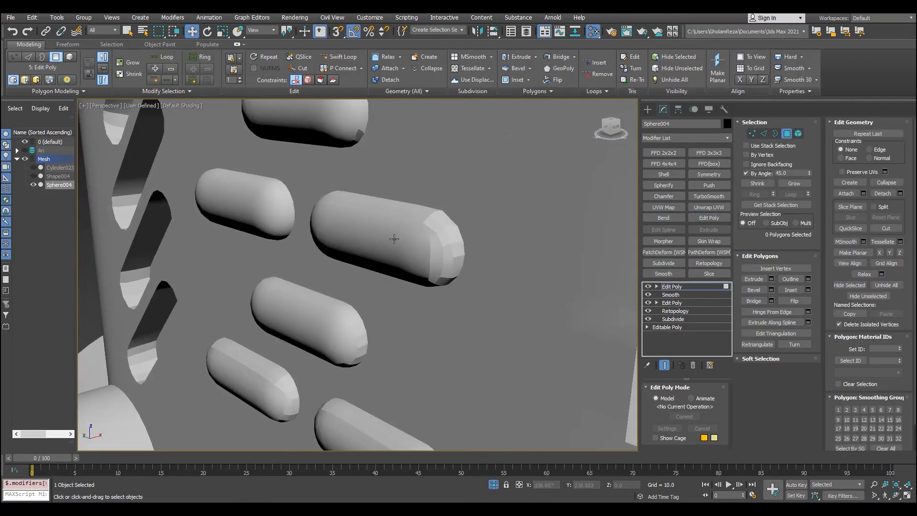
ctrl+click(281, 400)
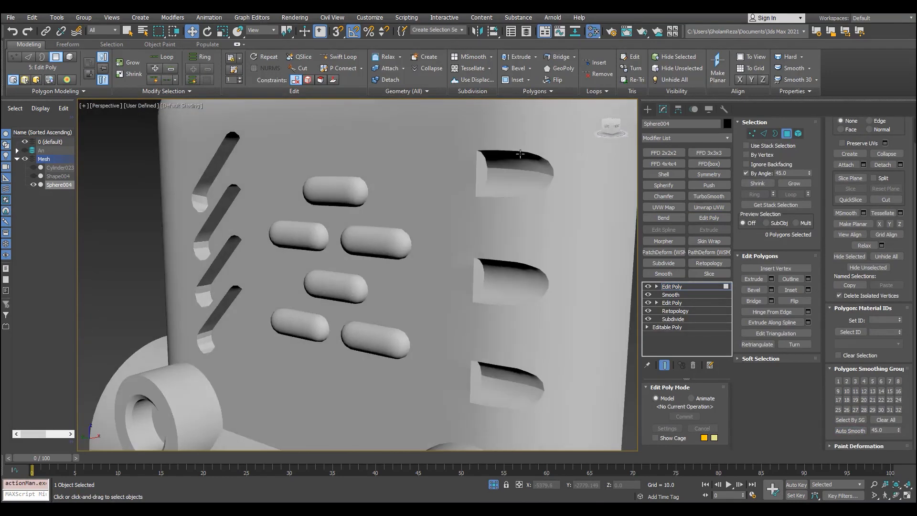
key(ctrl+a)
key(F2)
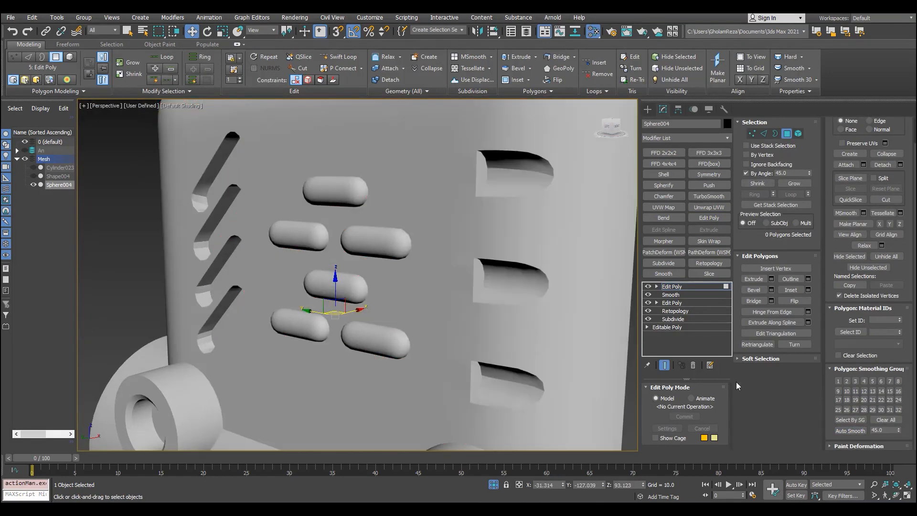
Set the by-angle polygon selection to 10 and select the inner wall polygons of the upper side recess.
scroll(511, 179, up, 3)
click(511, 178)
drag(787, 174, 728, 185)
text(10)
key(Return)
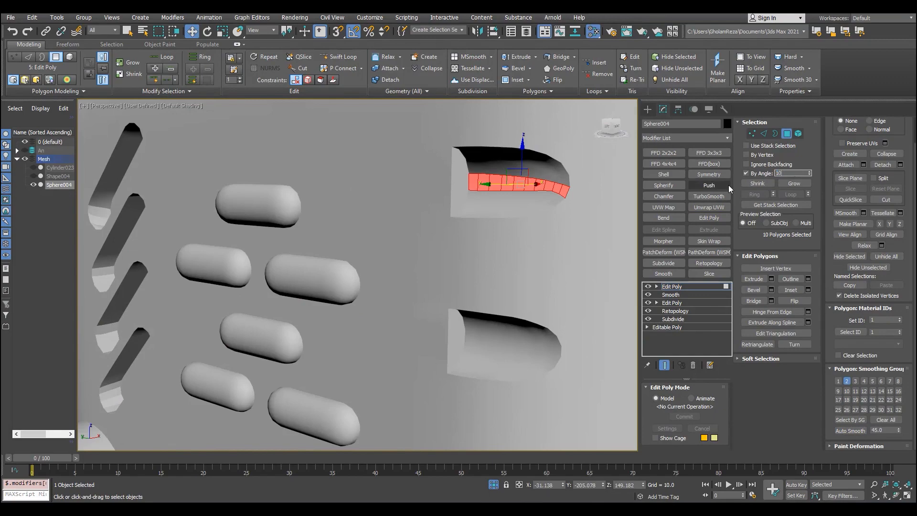
click(487, 167)
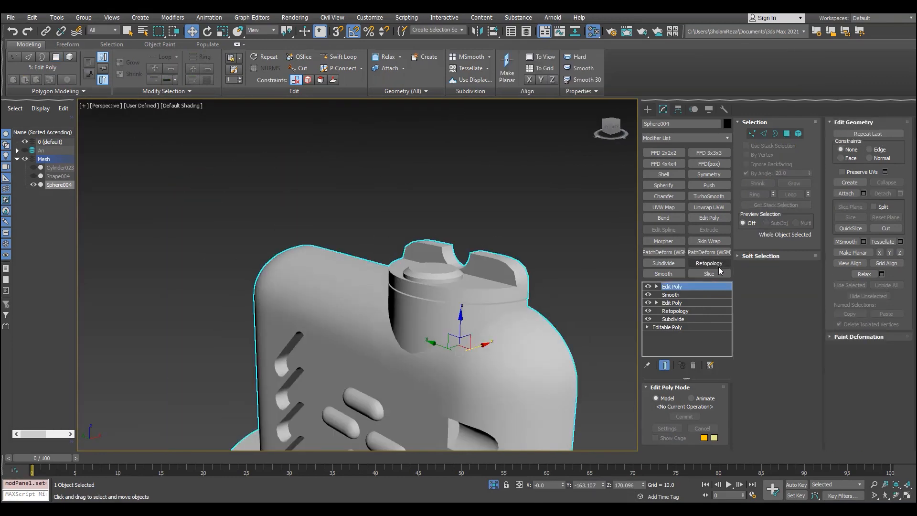
Retopologize the body to a face count of 15000 and apply TurboSmooth with a raised iteration count.
click(718, 266)
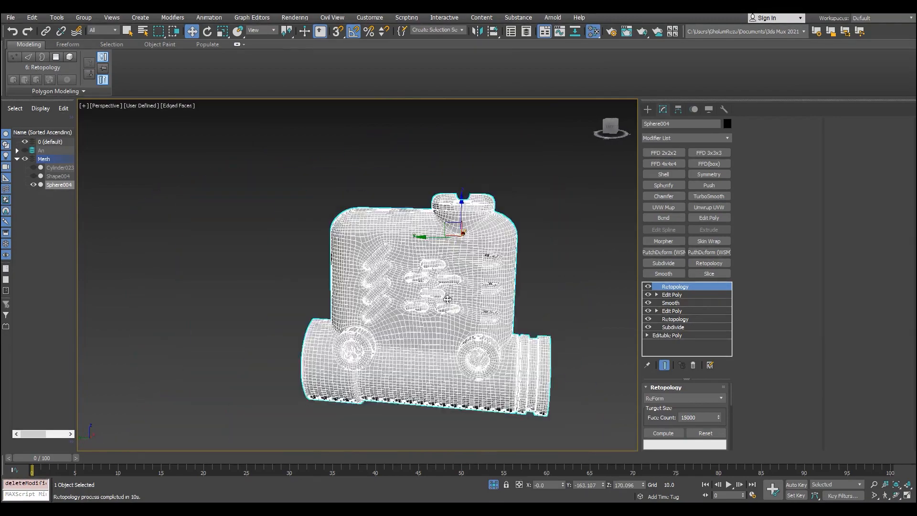
click(708, 196)
key(F4)
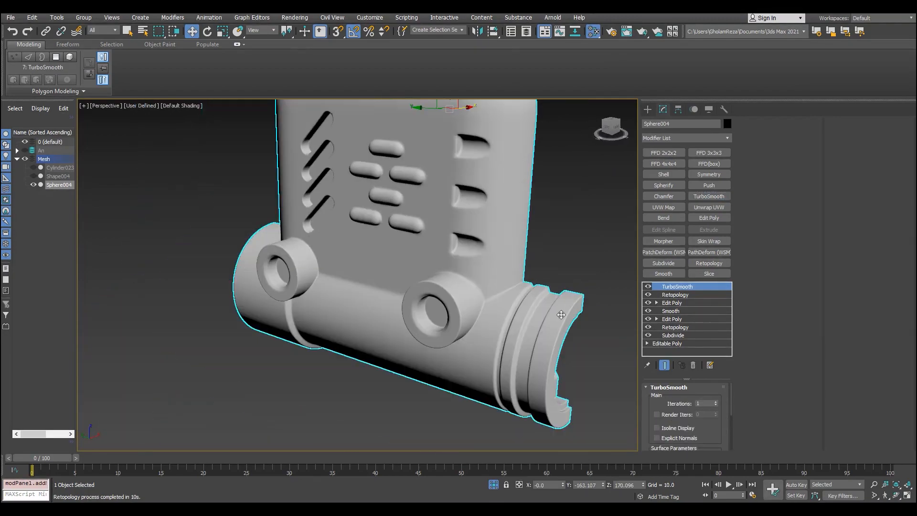
click(715, 401)
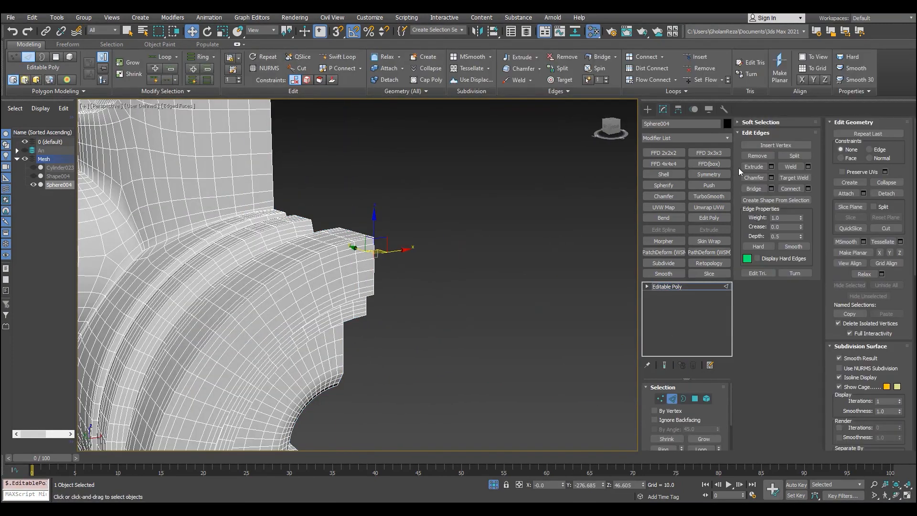
Mirror the half body across the Z axis with a Symmetry modifier and apply TurboSmooth.
click(708, 174)
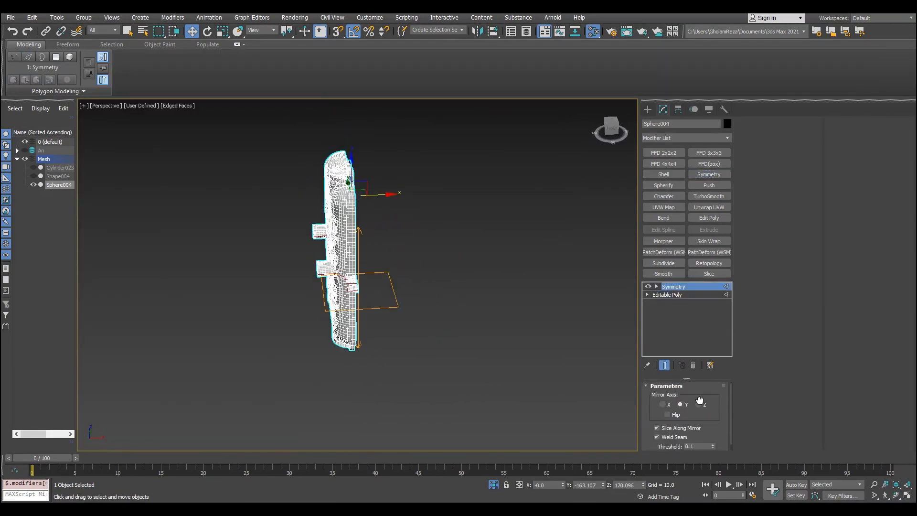
click(699, 404)
click(667, 414)
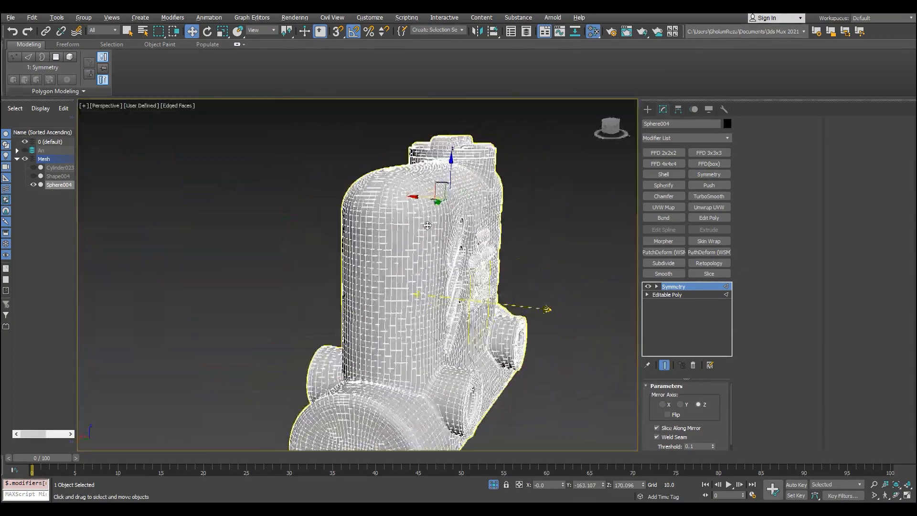
alt+middle_drag(296, 190, 322, 201)
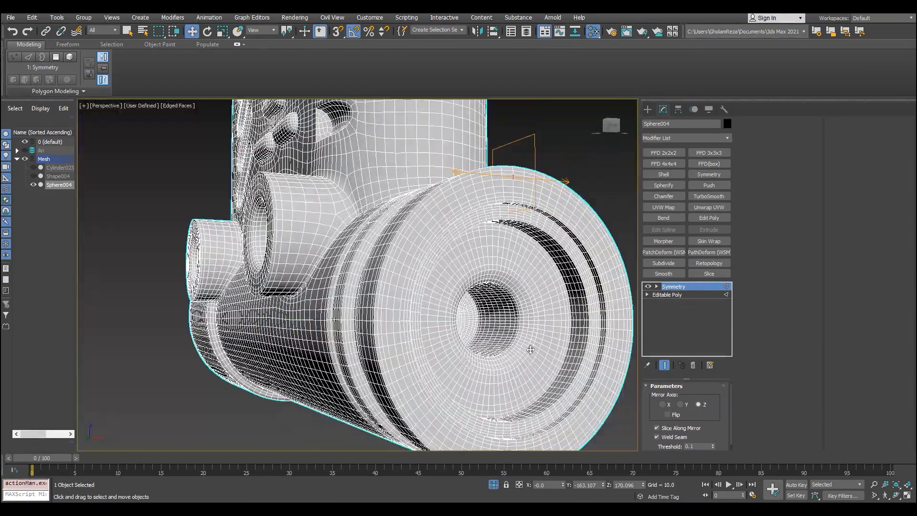
click(674, 295)
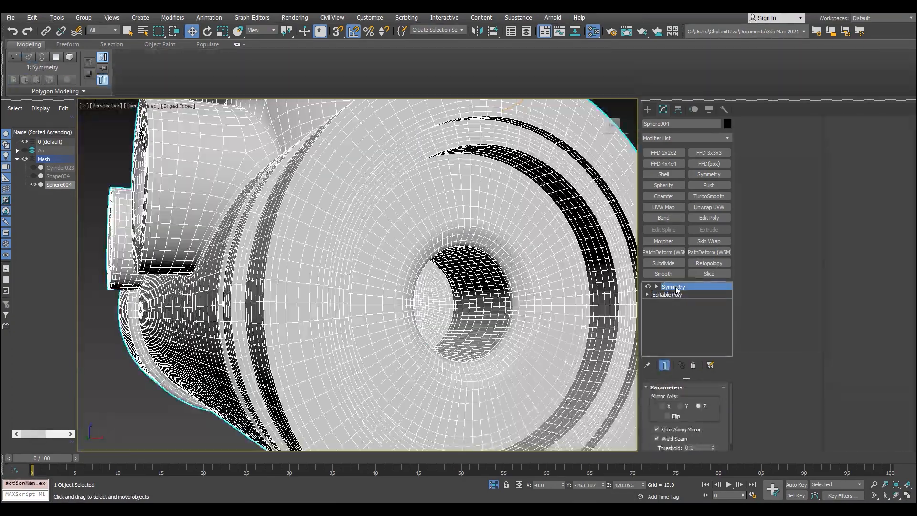
click(708, 197)
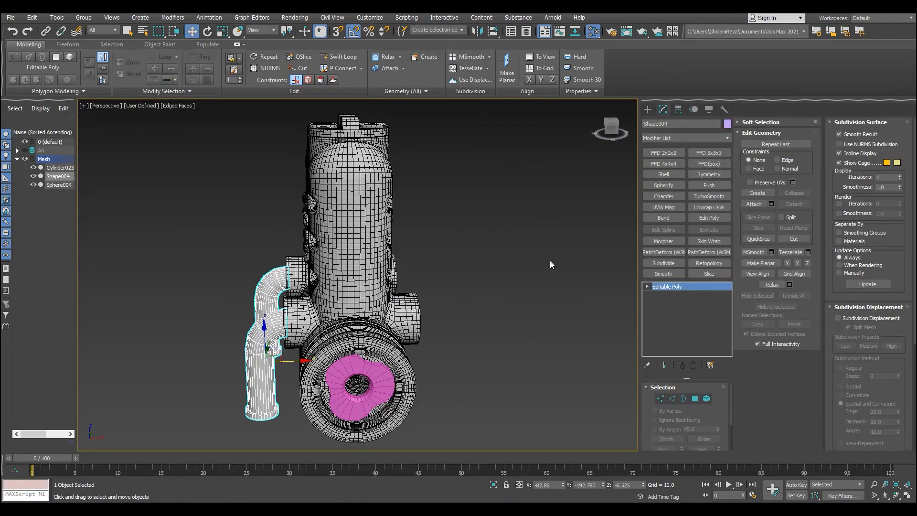
Move only the pivot of the bent pipes to the body's centre line at X 0 in the front view.
click(678, 109)
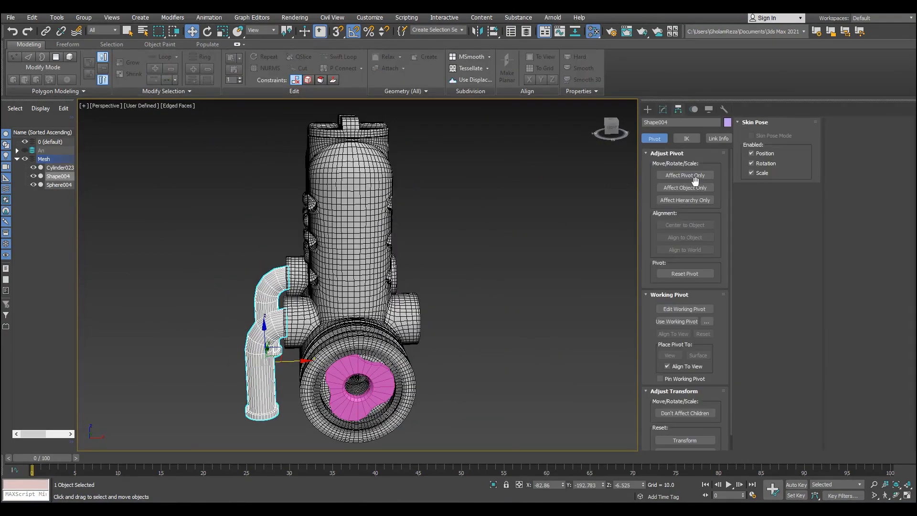
key(alt+w)
middle_click(420, 239)
key(alt+w)
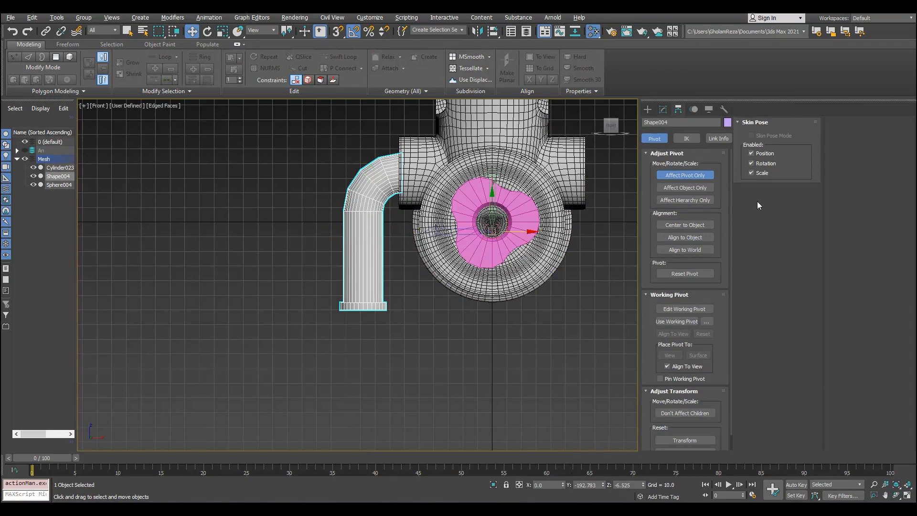
Mirror the bent pipes to the other side of the body with a Symmetry modifier on the Z axis.
click(662, 109)
click(709, 174)
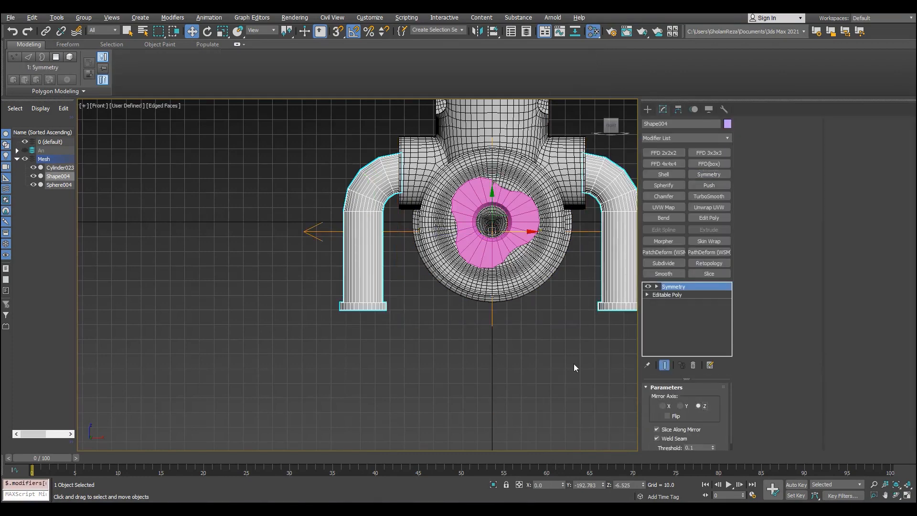
key(alt+w)
middle_click(574, 363)
key(alt+w)
Isolate the pipes and select the edge loops on top of the flange at the front pipe's lower end.
click(683, 294)
key(alt+q)
alt+middle_drag(267, 328, 408, 243)
scroll(389, 310, up, 5)
key(2)
ctrl+double_click(395, 321)
scroll(395, 319, down, 3)
scroll(403, 295, up, 3)
ctrl+click(403, 297)
scroll(420, 310, down, 3)
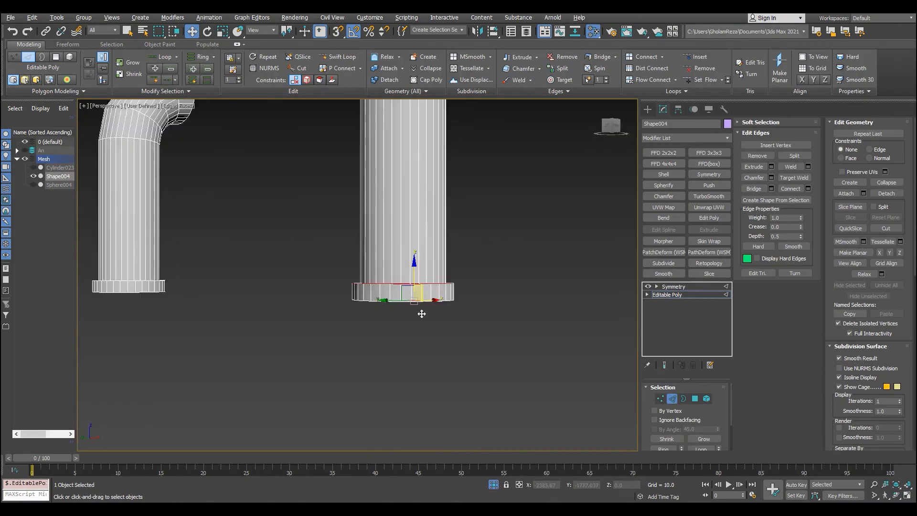
Extend the edge selection to the flange's bottom rim, checking the loops in wireframe.
scroll(420, 319, up, 3)
key(F3)
key(F3)
scroll(260, 259, down, 3)
scroll(357, 316, up, 4)
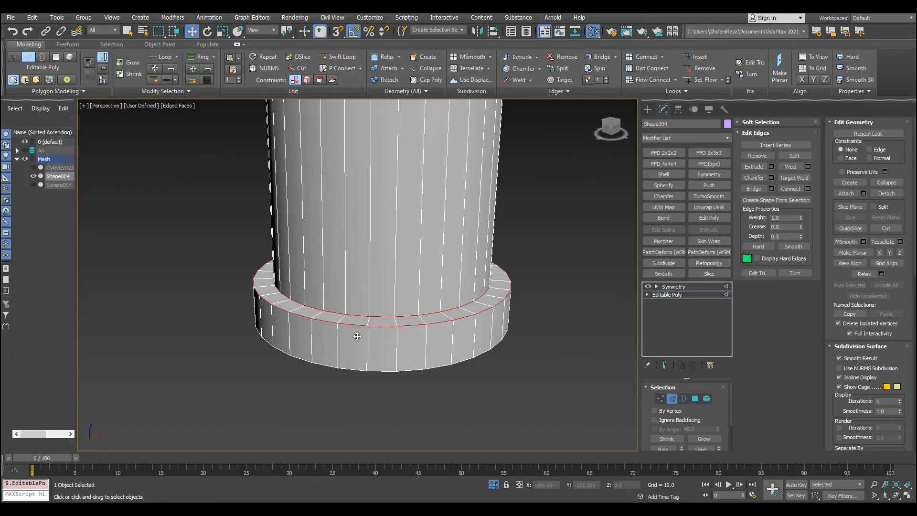
key(F3)
key(F3)
scroll(357, 334, down, 3)
scroll(353, 286, up, 5)
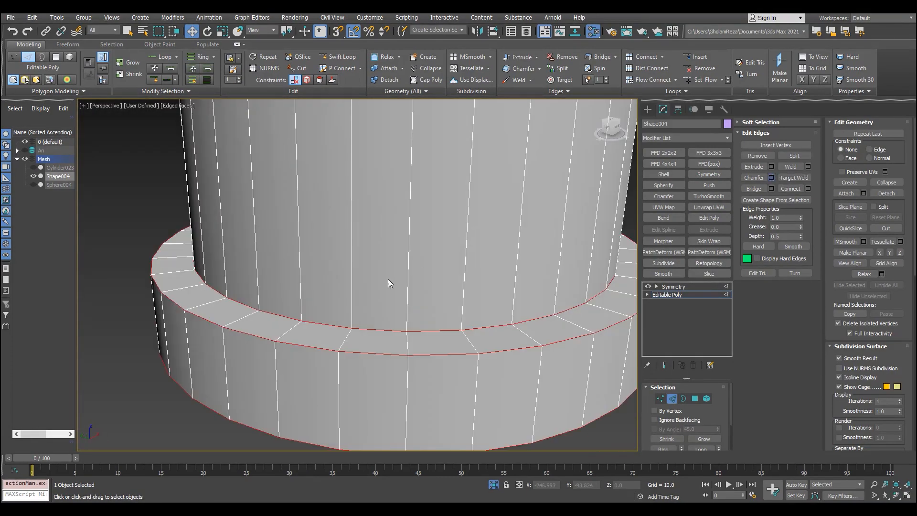
Chamfer the selected edge loops of the pipe's flange.
scroll(389, 283, up, 2)
drag(364, 294, 364, 286)
click(362, 376)
Add support loops around the pipe's flange with SwiftLoop and return to the Symmetry modifier to check the pipes.
key(alt+shift+w)
scroll(353, 324, down, 5)
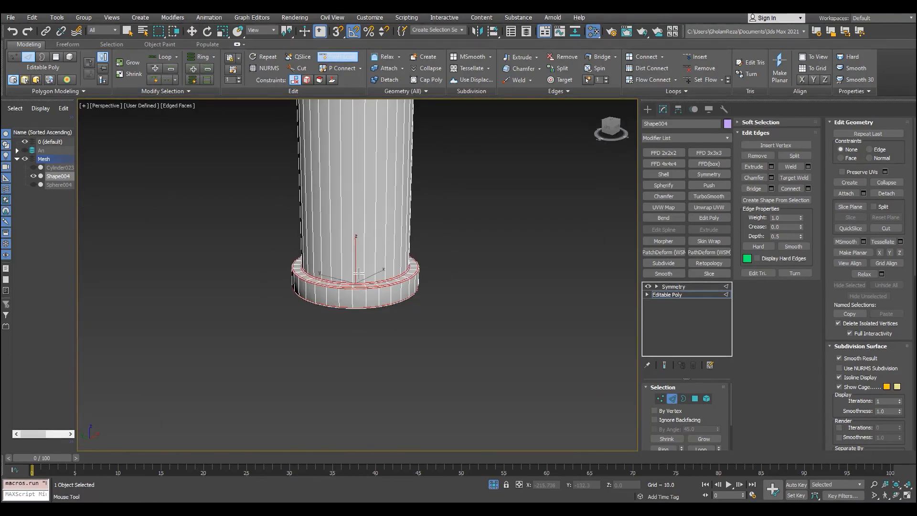
scroll(314, 266, up, 5)
key(4)
alt+middle_drag(339, 253, 478, 354)
scroll(272, 285, down, 5)
click(673, 287)
scroll(274, 324, up, 3)
scroll(309, 313, down, 3)
key(F4)
scroll(564, 177, up, 5)
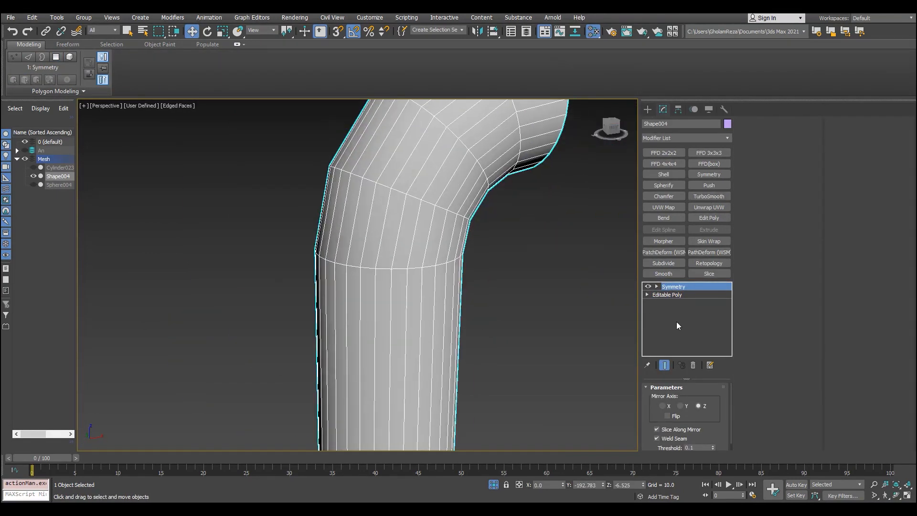
Use SwiftLoop on the pipes' base mesh to add supporting edges near the bend, then reselect the Symmetry modifier.
click(674, 295)
key(alt+shift+w)
scroll(432, 361, down, 5)
key(F4)
click(673, 287)
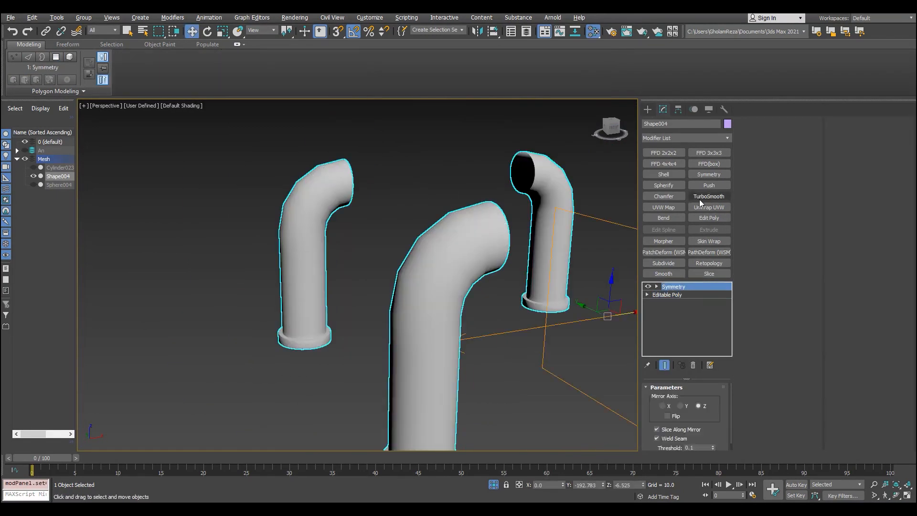
Preview the pipes with TurboSmooth at 2 iterations and remove the modifier.
click(704, 197)
alt+middle_drag(406, 306, 344, 253)
scroll(358, 270, up, 5)
scroll(359, 271, down, 3)
click(714, 402)
scroll(364, 358, up, 4)
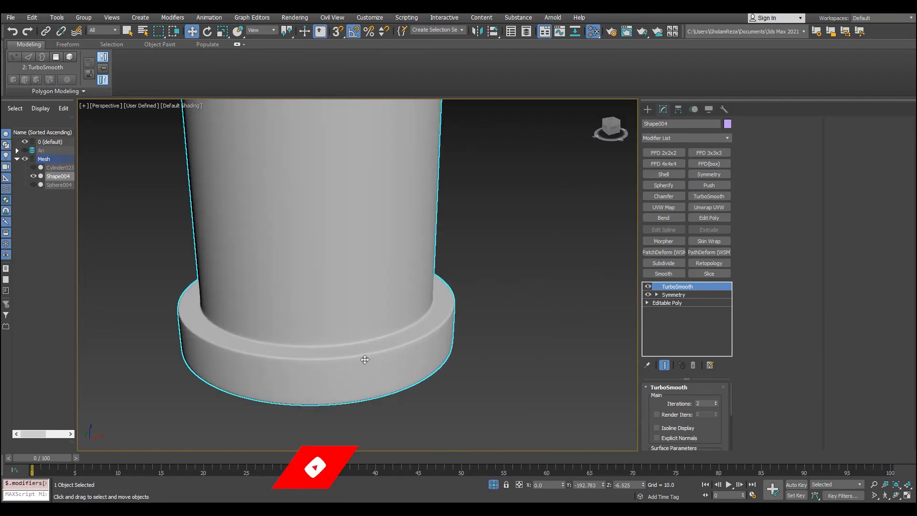
scroll(367, 240, down, 4)
click(692, 367)
Leave isolation, select the pink lobed disc in the cylinder's end and isolate it.
scroll(345, 285, down, 6)
click(493, 484)
middle_drag(521, 306, 523, 384)
mouse_move(523, 385)
alt+middle_down()
mouse_move(471, 378)
mouse_move(540, 388)
mouse_move(526, 386)
alt+middle_up()
key(F4)
click(423, 351)
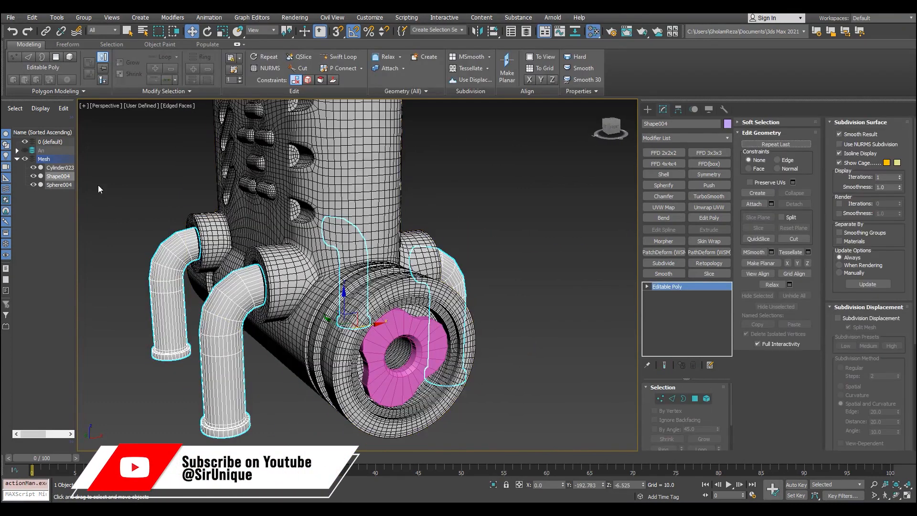
key(alt+q)
alt+middle_drag(399, 346, 399, 300)
scroll(398, 297, up, 3)
Select the edge loops around the lobed disc's hole and outer rim and chamfer them.
key(2)
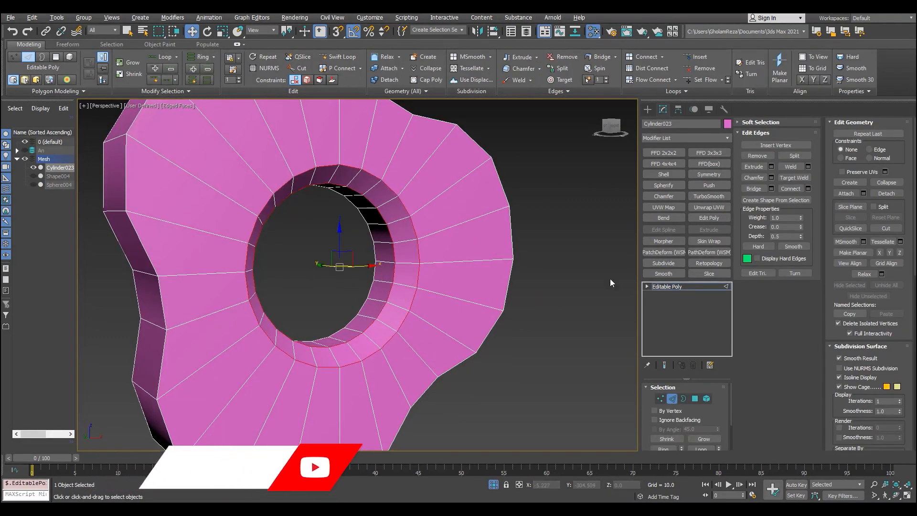
alt+middle_drag(610, 283, 258, 323)
alt+middle_drag(481, 310, 298, 307)
mouse_move(372, 294)
mouse_down()
mouse_move(366, 276)
mouse_move(366, 296)
mouse_up()
click(362, 378)
key(2)
scroll(487, 257, down, 3)
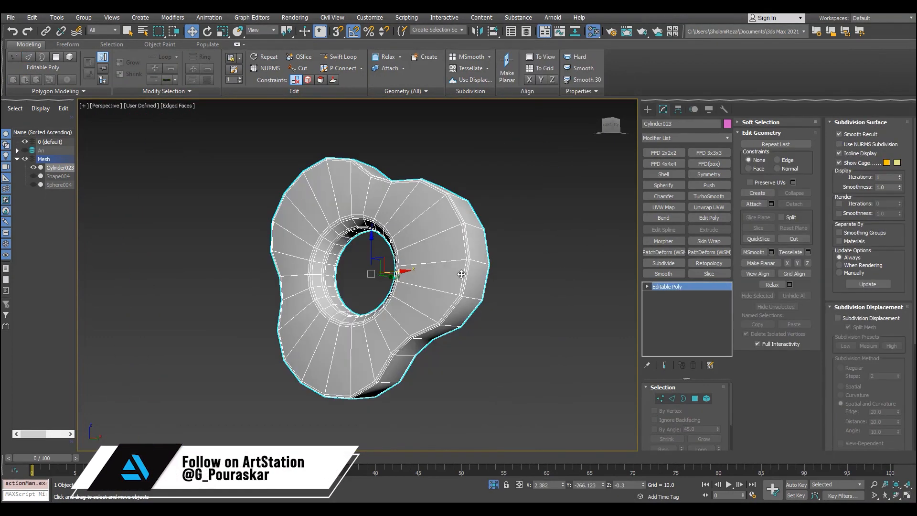
Preview the lobed disc with TurboSmooth at 2 iterations and check its wireframe.
key(F4)
click(709, 196)
scroll(499, 248, up, 2)
alt+middle_drag(499, 247, 465, 309)
key(F4)
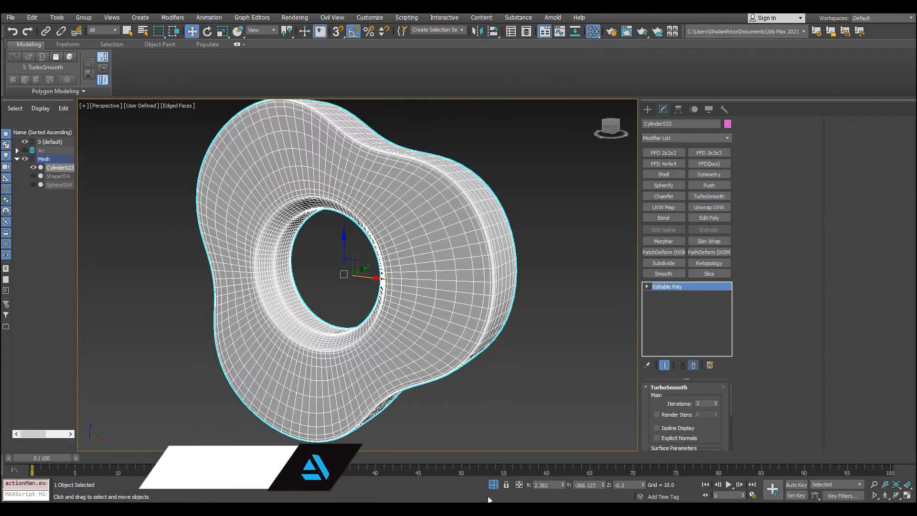